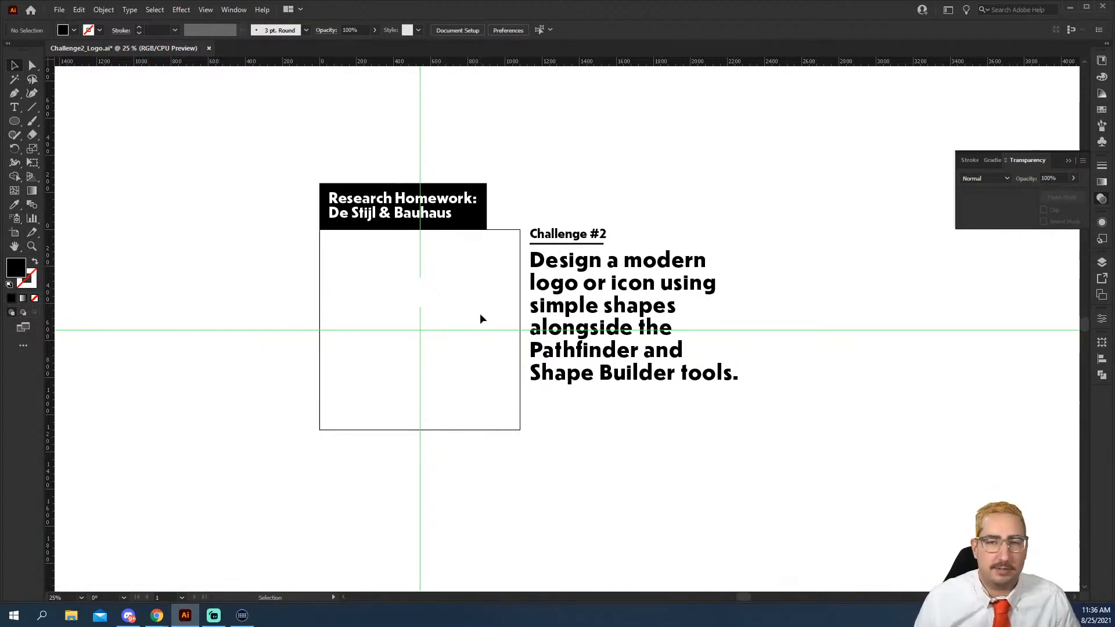
key("z")
left_click(498, 314)
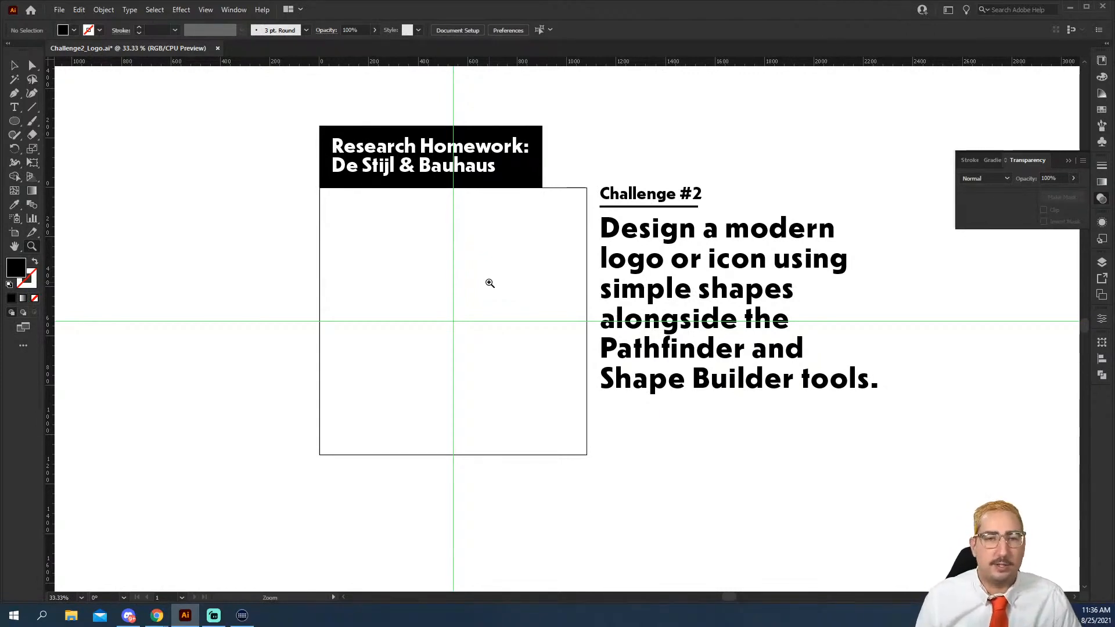
scroll(406, 175, "up", 3)
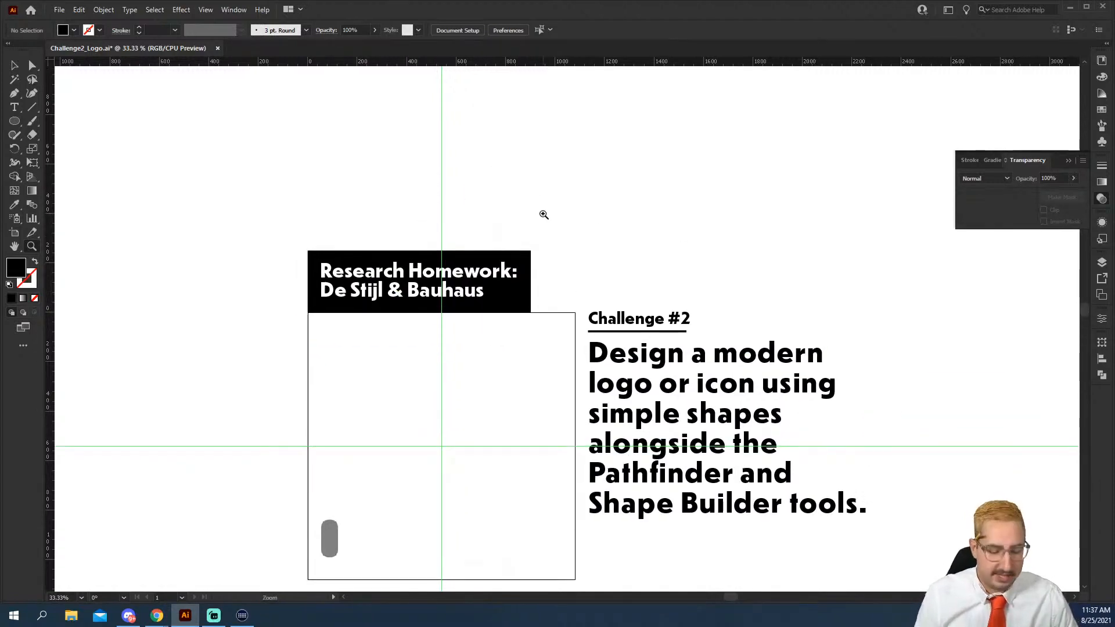
key("h")
key("e")
key("l")
key("l")
key("o")
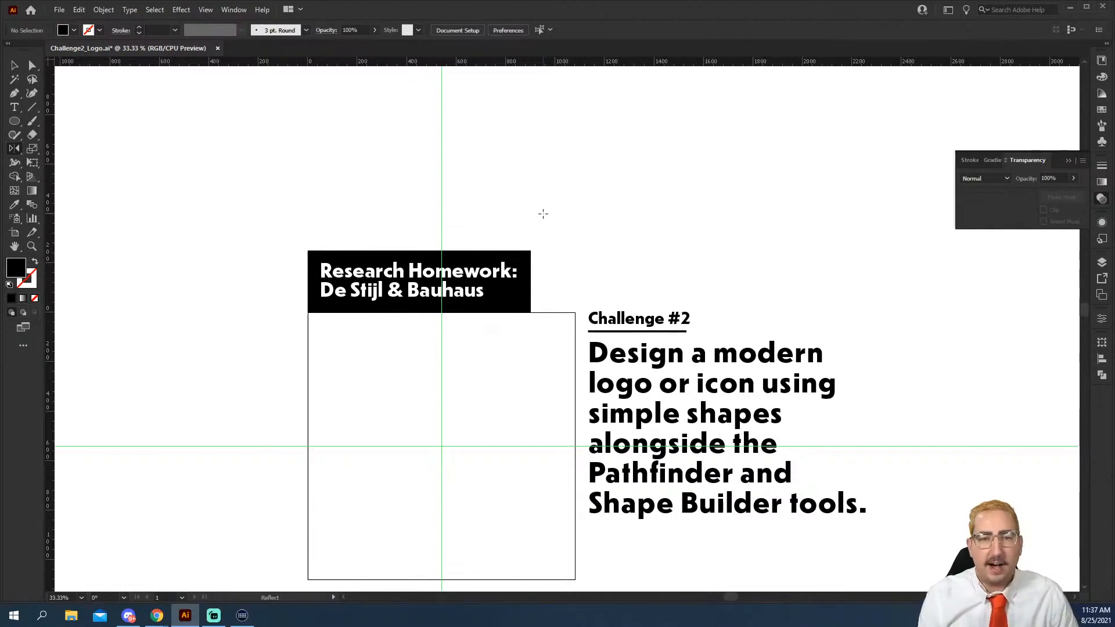
Step: Draw a black square about 254 px wide above the artboard and place a duplicate beside it
key("m")
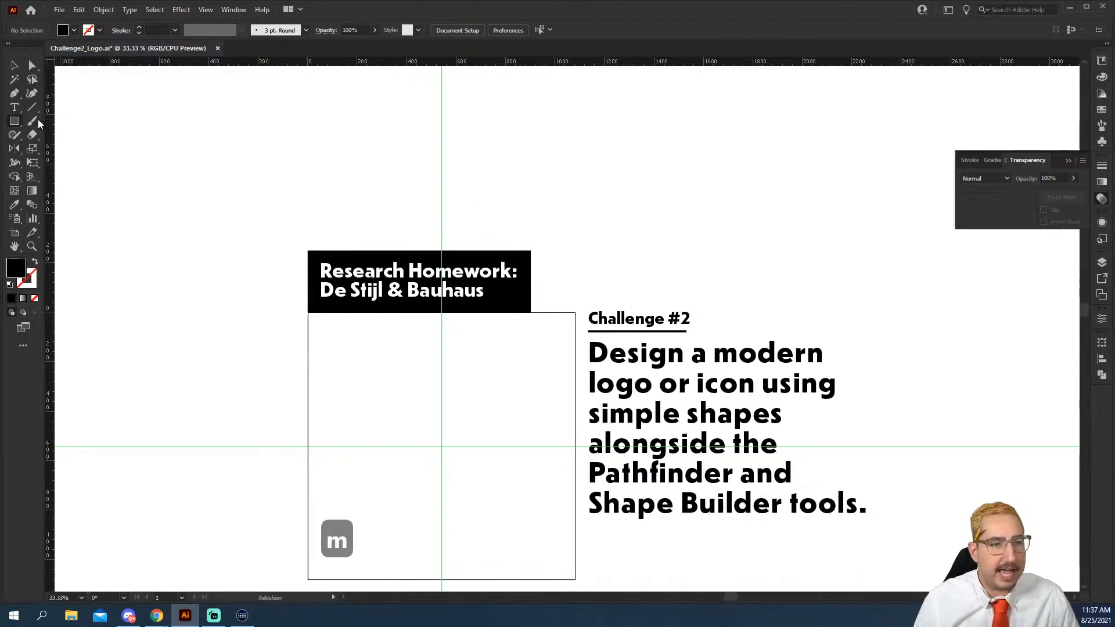
left_click_drag(533, 122, 677, 163)
key("v")
Step: Fill the duplicate square with light grey EAEAEA
double_click(16, 267)
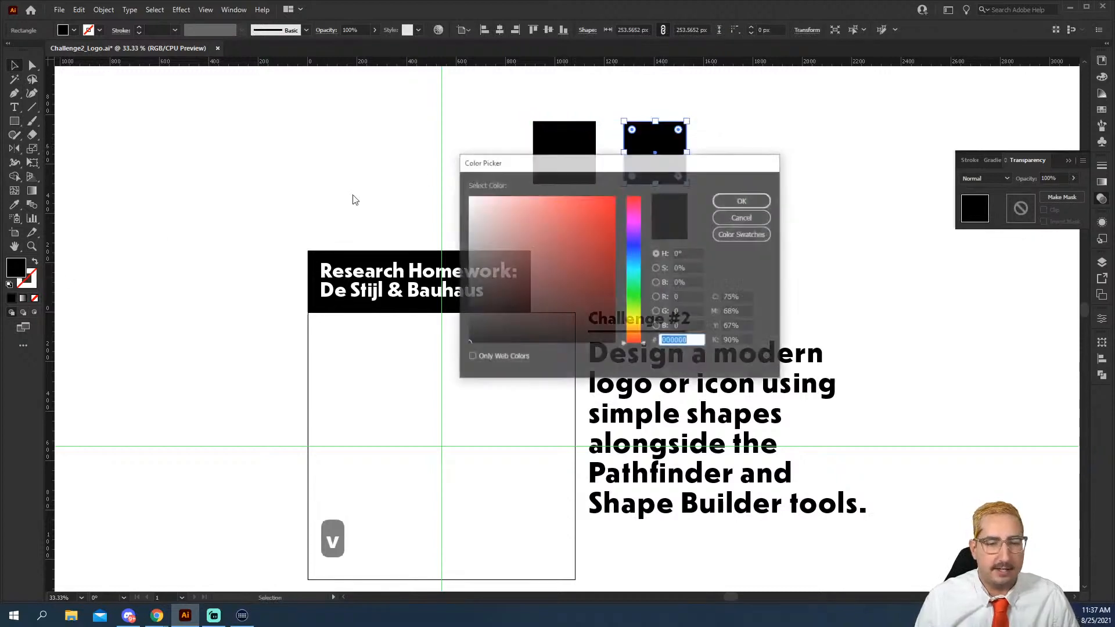
left_click(467, 207)
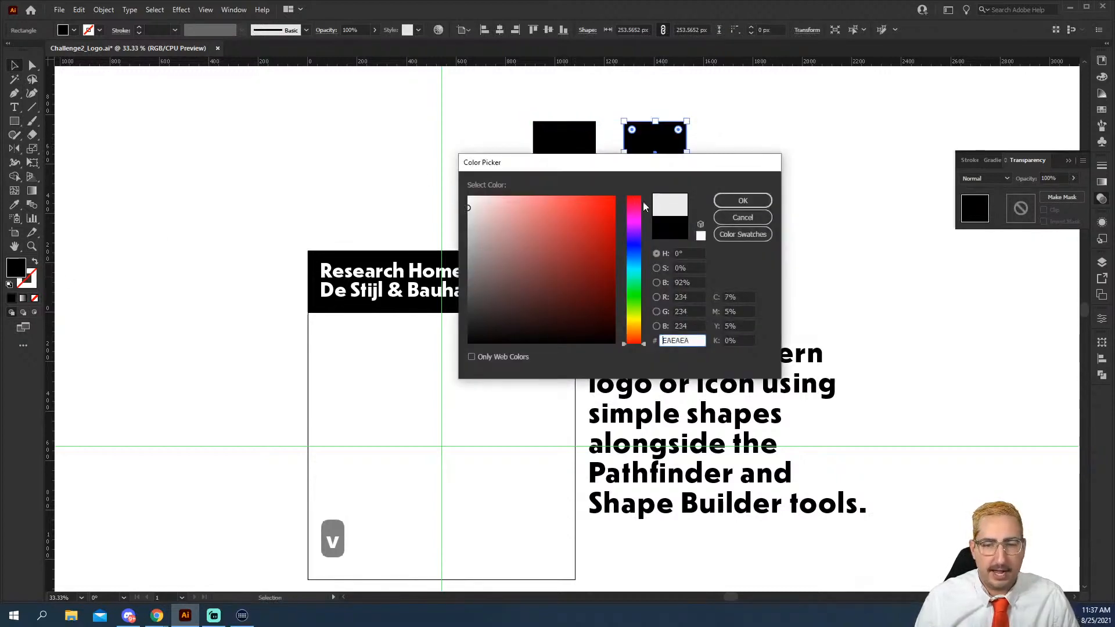
left_click(743, 201)
Step: Duplicate the light grey square alongside itself and fill the copy with a muted red swatch
key("v")
left_click(727, 155)
left_click_drag(662, 163, 741, 163)
left_click(1102, 111)
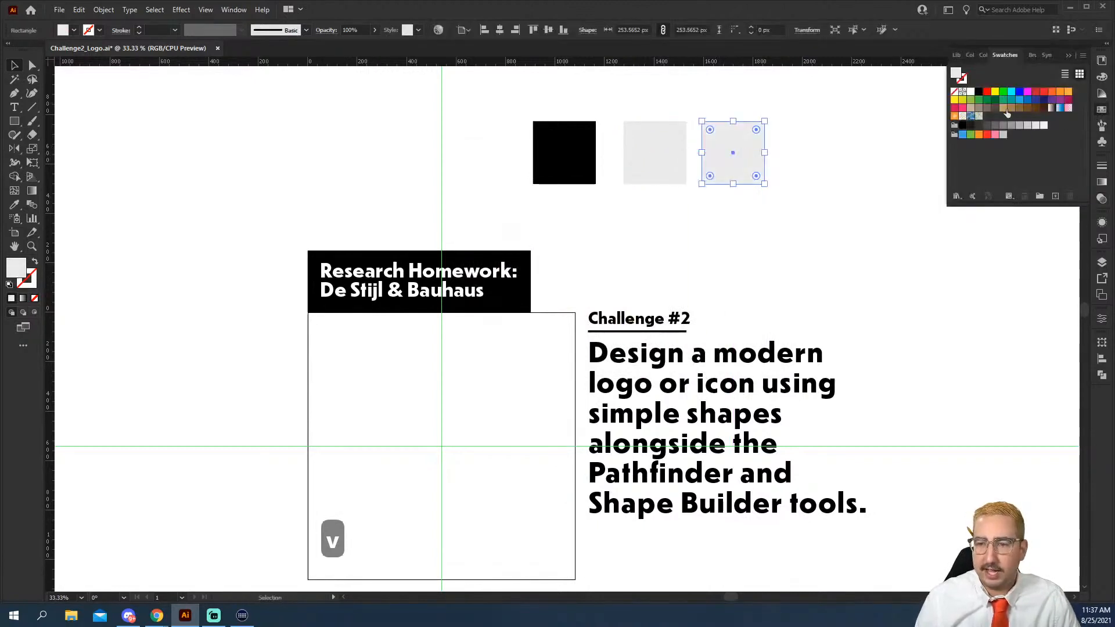
left_click(987, 91)
left_click(846, 158)
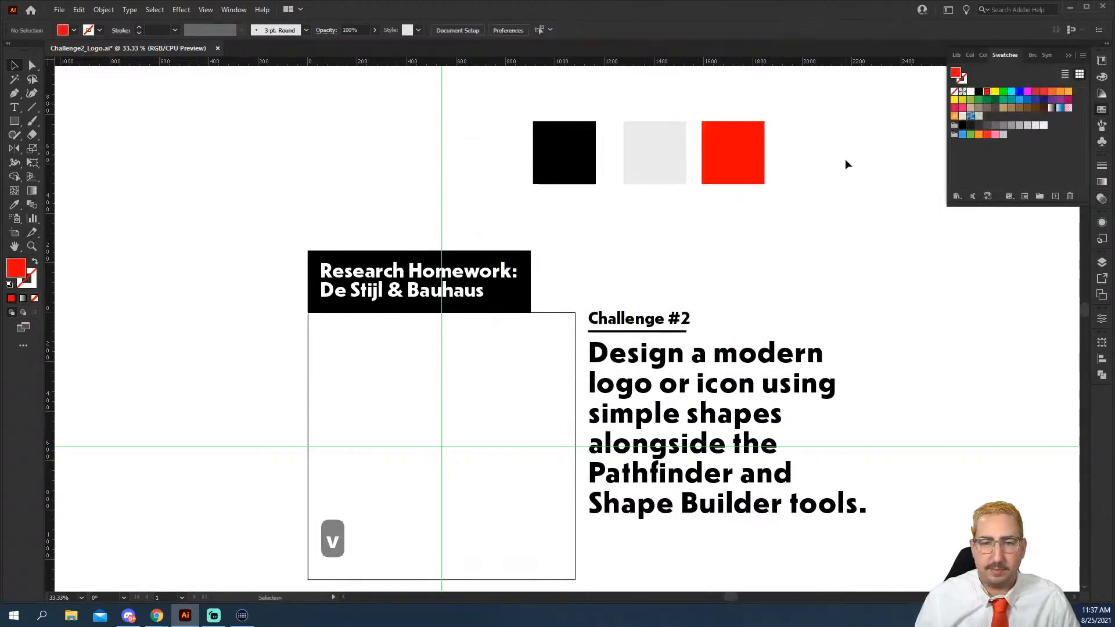
left_click(728, 163)
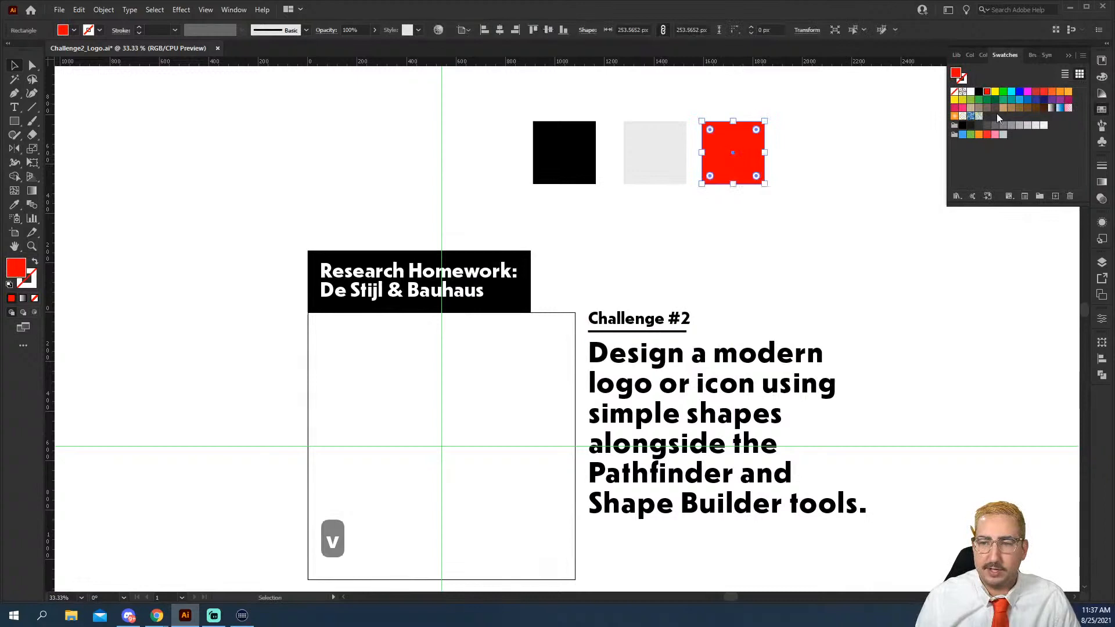
left_click(1037, 92)
left_click(877, 146)
Step: Draw a red square about 237 px wide in the empty area left of the artboard
key("space")
left_click_drag(564, 418, 573, 260)
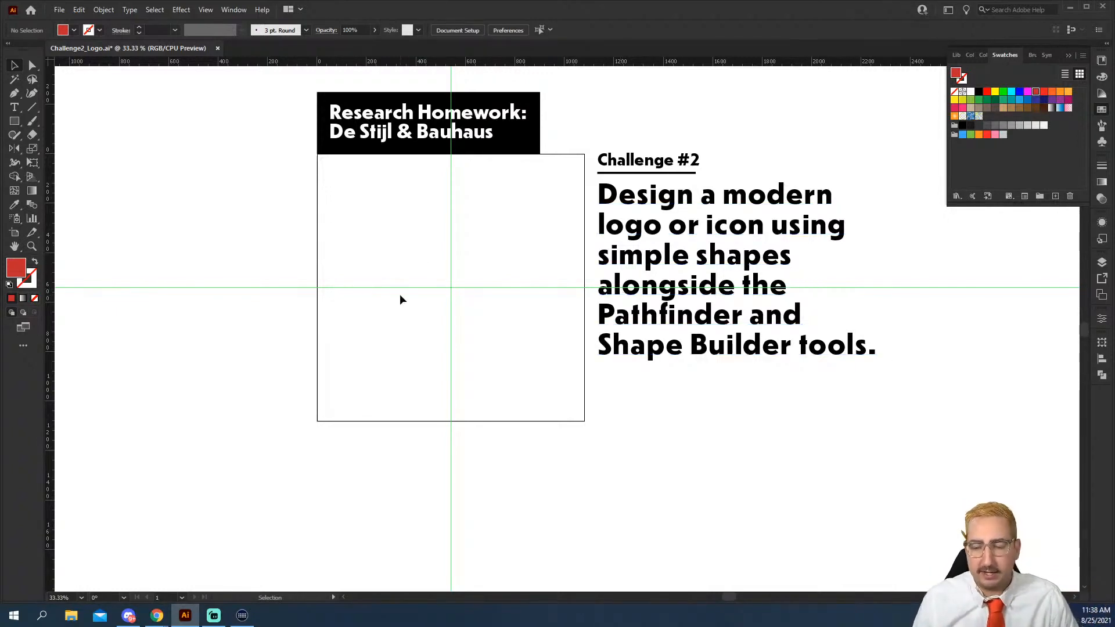
left_click_drag(319, 306, 711, 384)
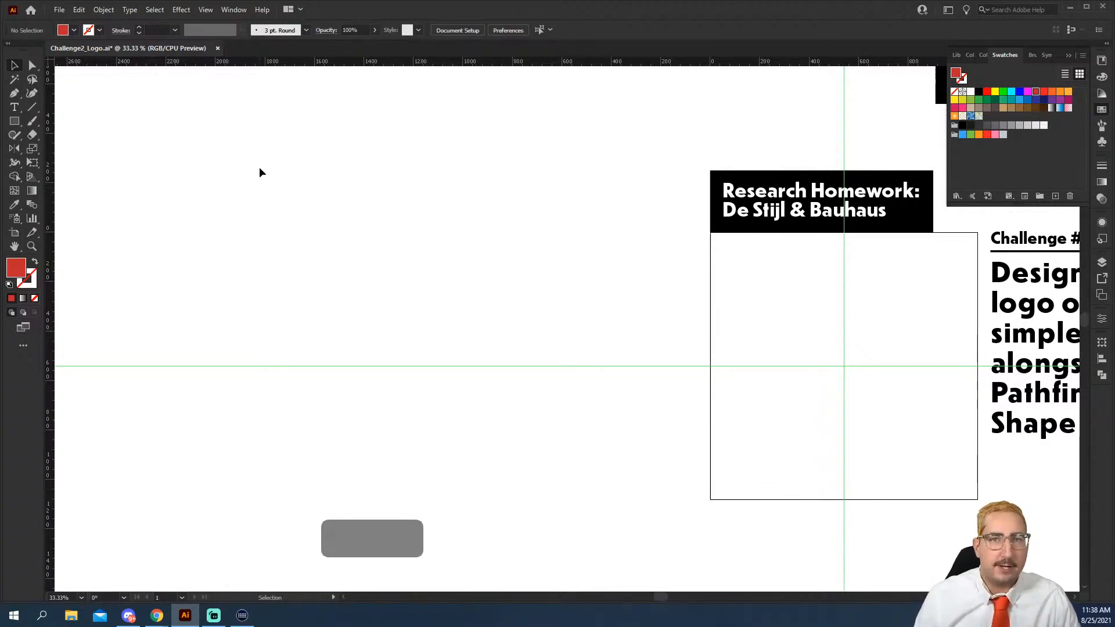
key("m")
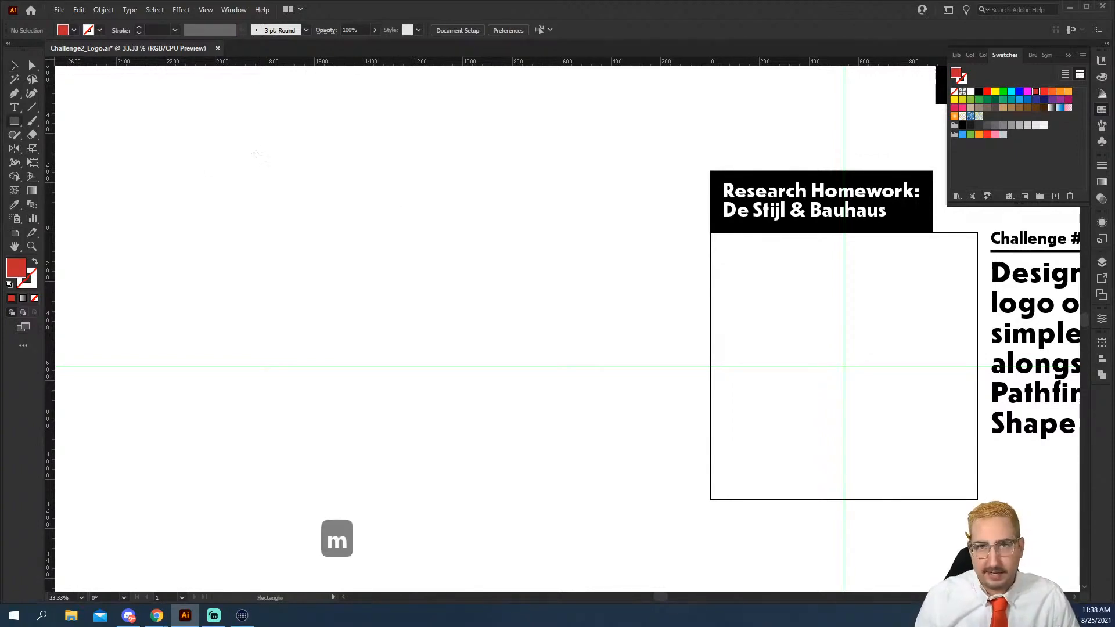
left_click_drag(246, 129, 305, 187)
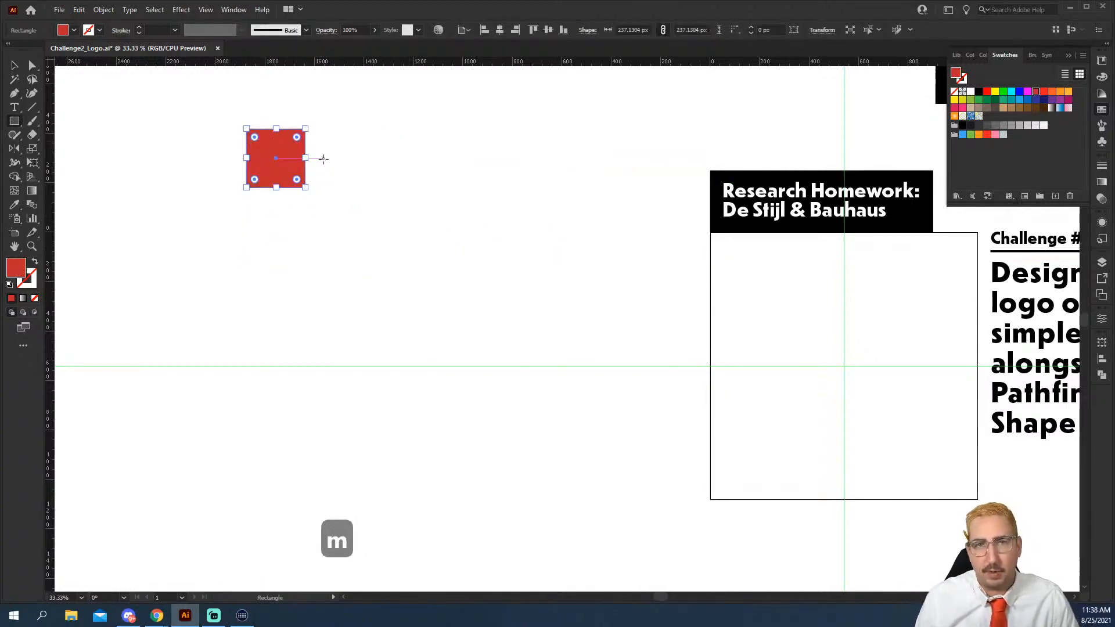
key("v")
left_click(392, 192)
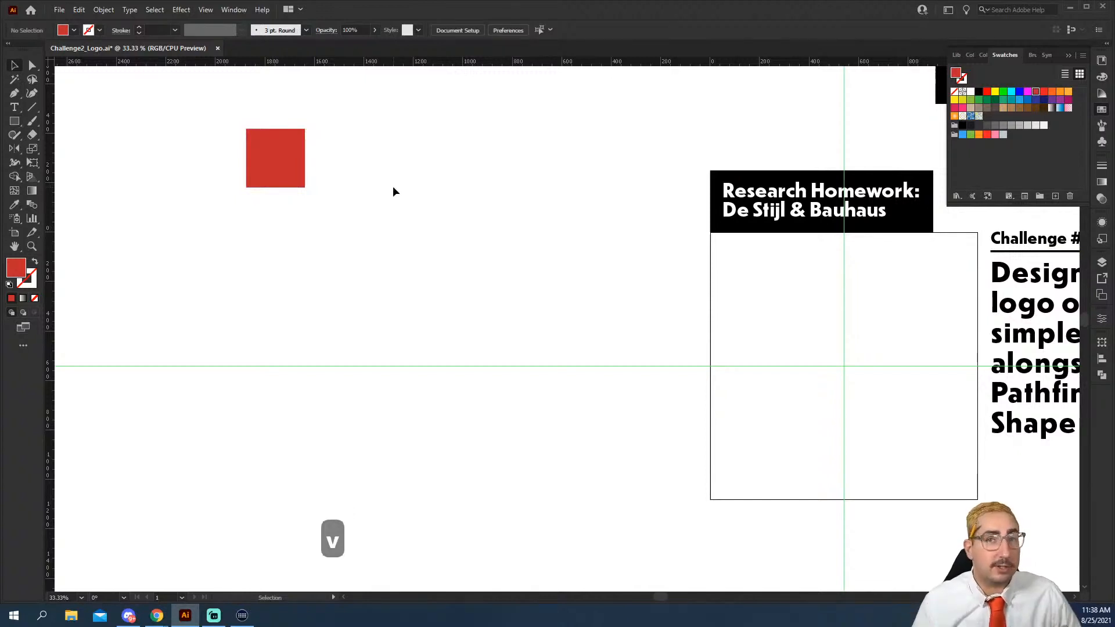
Step: Draw a red circle about 237 px in diameter beside the new red square, aligned with its top and bottom
key("l")
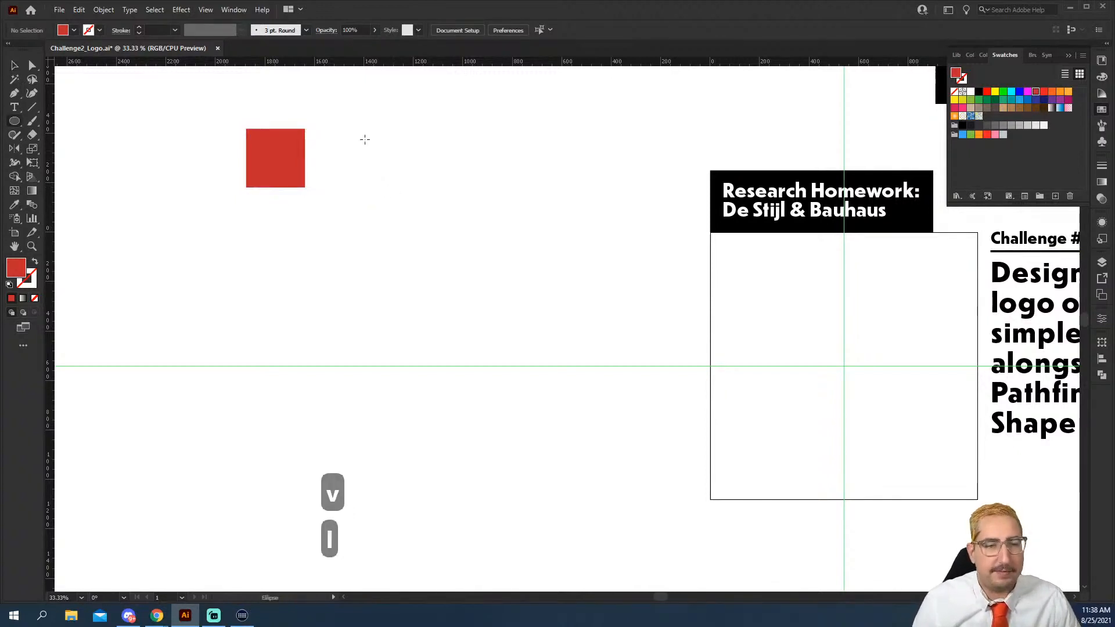
mouse_move(365, 129)
left_mouse_down()
mouse_move(588, 356)
mouse_move(421, 355)
mouse_move(455, 436)
mouse_move(545, 411)
mouse_move(520, 256)
mouse_move(661, 193)
mouse_move(597, 304)
mouse_move(431, 326)
mouse_move(672, 319)
mouse_move(674, 199)
mouse_move(578, 255)
mouse_move(527, 236)
mouse_move(517, 261)
mouse_move(444, 221)
mouse_move(428, 190)
mouse_move(499, 248)
mouse_move(495, 256)
mouse_move(435, 221)
mouse_move(528, 256)
mouse_move(458, 232)
mouse_move(413, 184)
mouse_move(463, 219)
mouse_move(391, 159)
mouse_move(399, 166)
mouse_move(368, 167)
mouse_move(386, 187)
left_mouse_up()
key("ctrl+z")
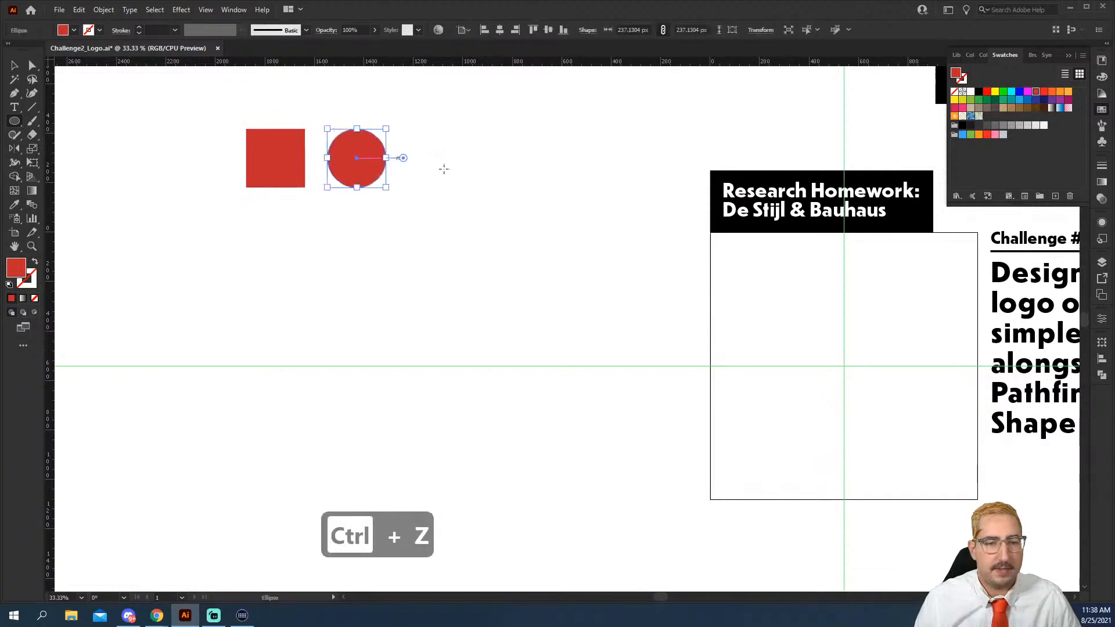
key("v")
left_click(464, 172)
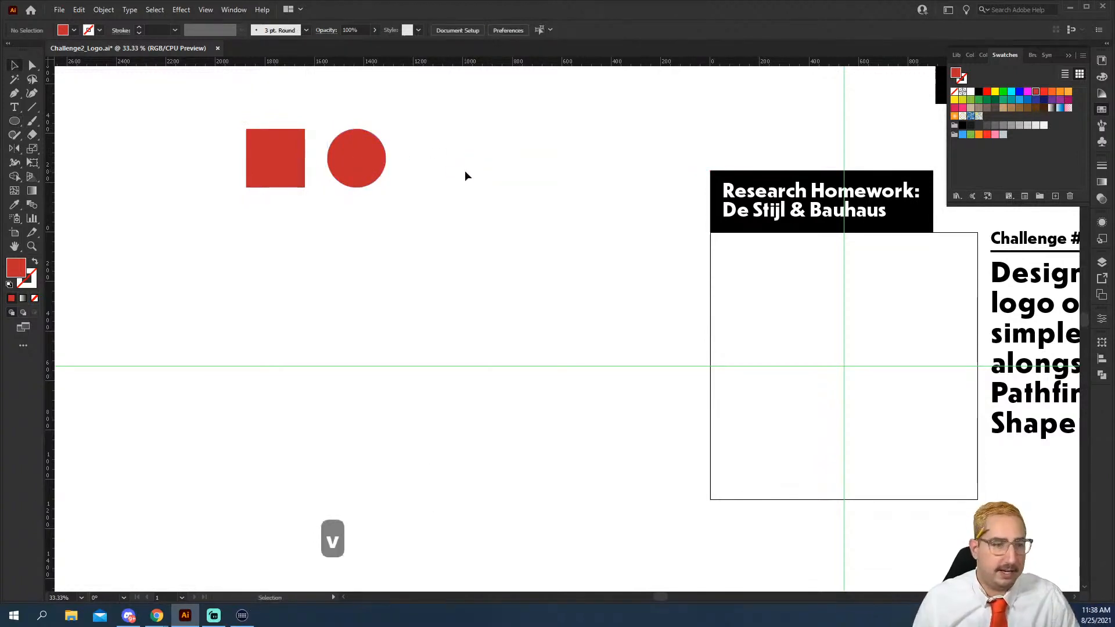
Step: Draw a red three-sided polygon beside the circle, matching the height of the square and circle
left_click(15, 122)
right_click(15, 122)
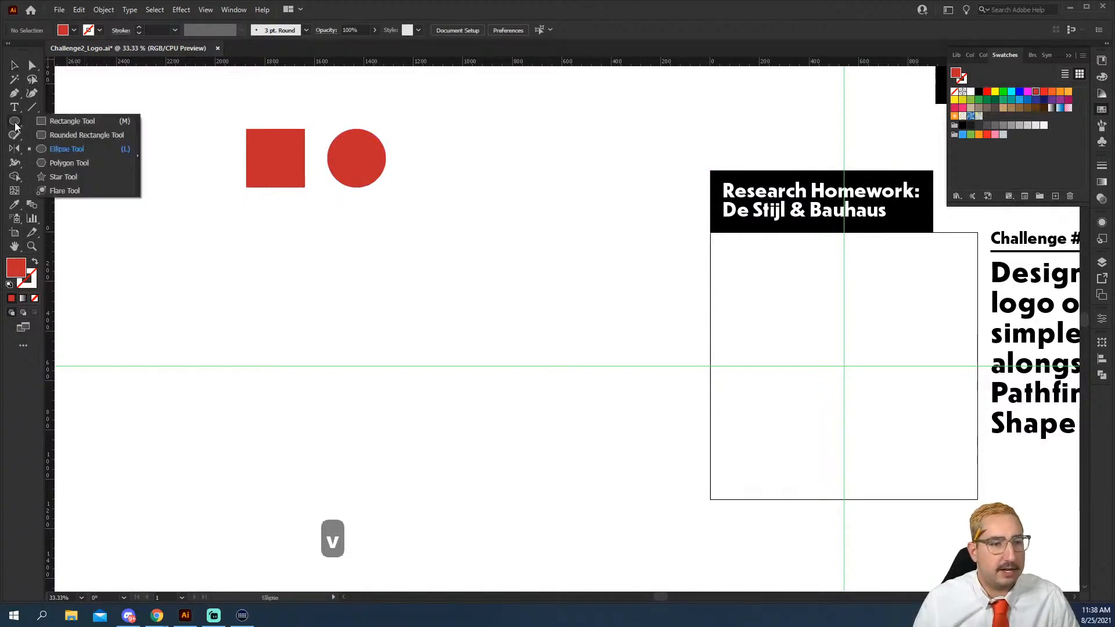
left_click(66, 163)
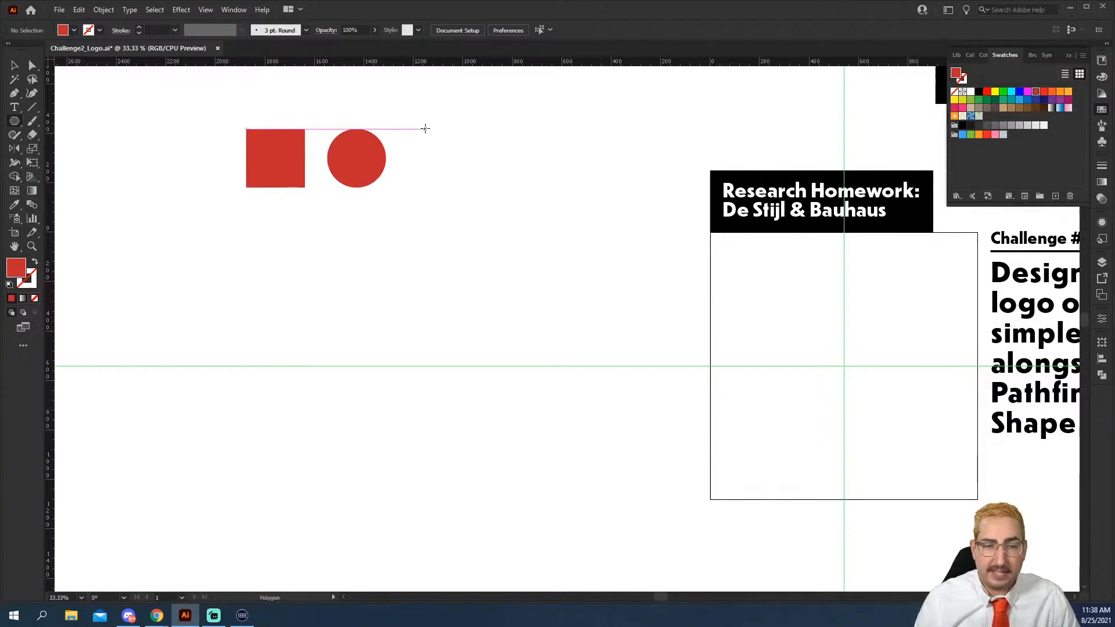
mouse_move(425, 129)
left_mouse_down()
mouse_move(486, 186)
mouse_move(465, 135)
mouse_move(415, 143)
mouse_move(403, 129)
mouse_move(472, 202)
mouse_move(434, 149)
mouse_move(448, 126)
mouse_move(422, 127)
left_mouse_up()
key("ctrl+z")
key("Up")
key("Up")
key("Up")
key("Up")
key("Down")
key("Down")
key("Down")
key("Down")
key("Down")
key("Down")
key("Down")
key("Down")
key("v")
left_click_drag(447, 174, 463, 184)
left_click(513, 193)
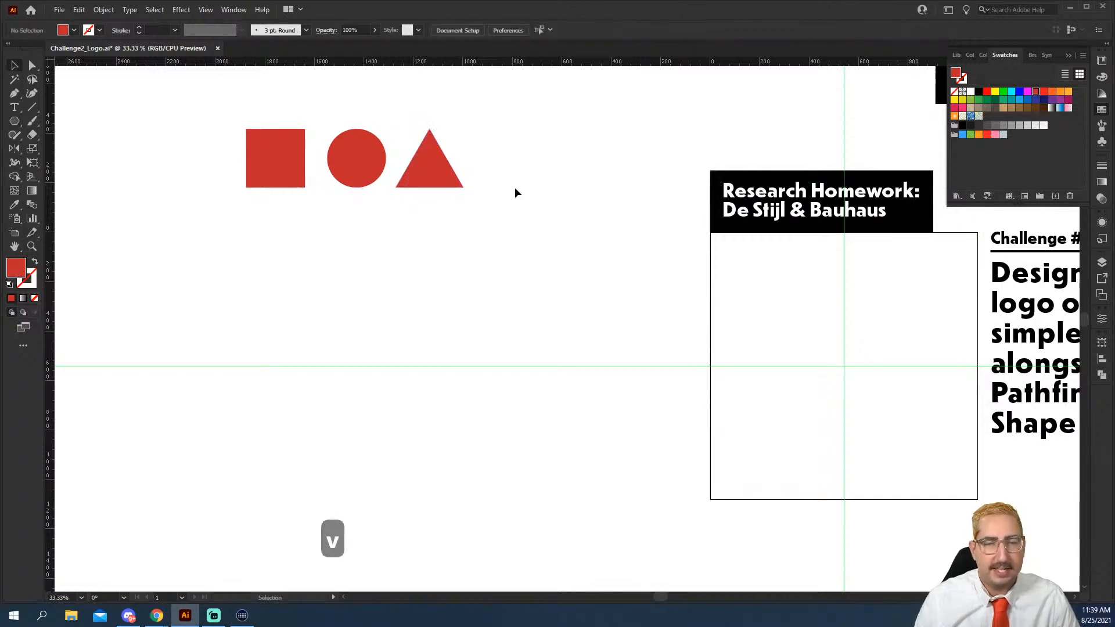
Step: Create a 3-point star with radii of 25 px and 50 px beside the triangle and rotate it 180°
left_click_drag(17, 120, 52, 176)
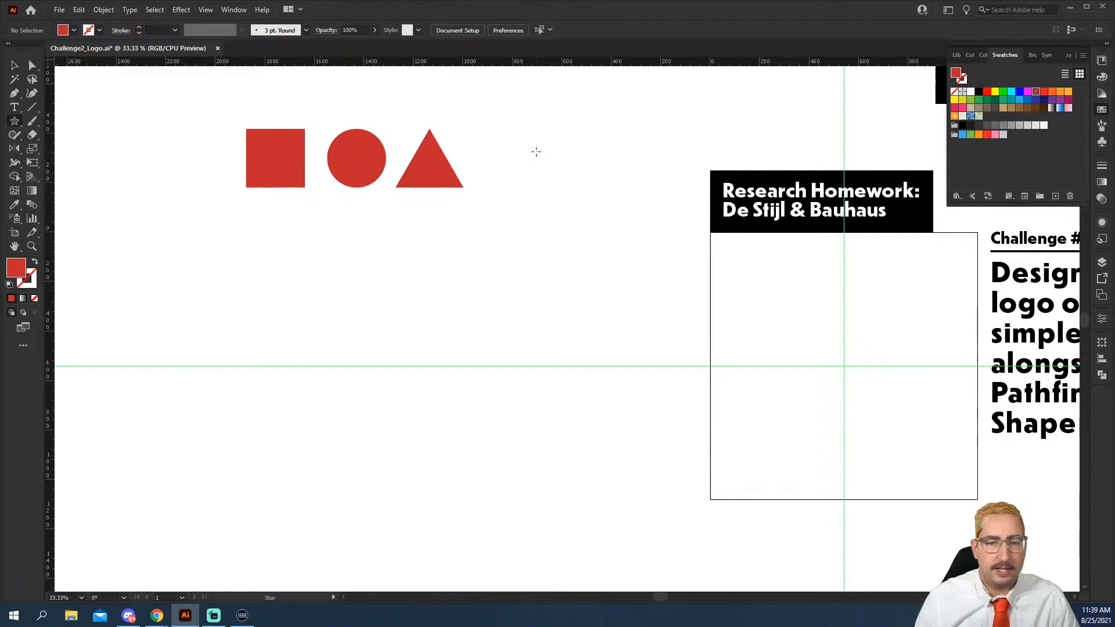
left_click(536, 151)
type("3")
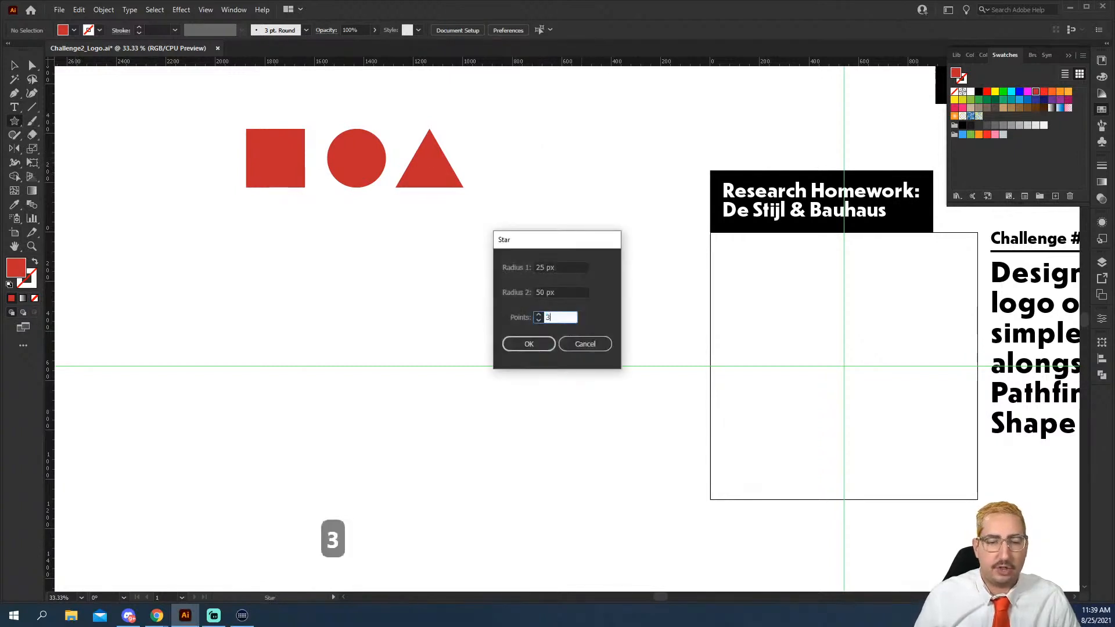
key("Return")
key("r")
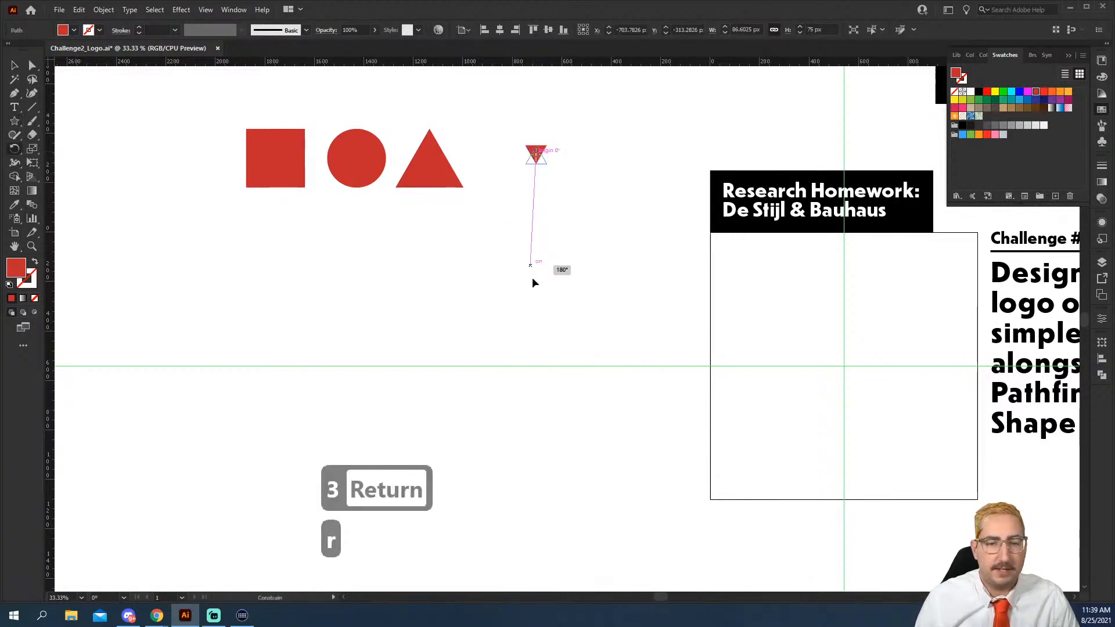
key("s")
key("v")
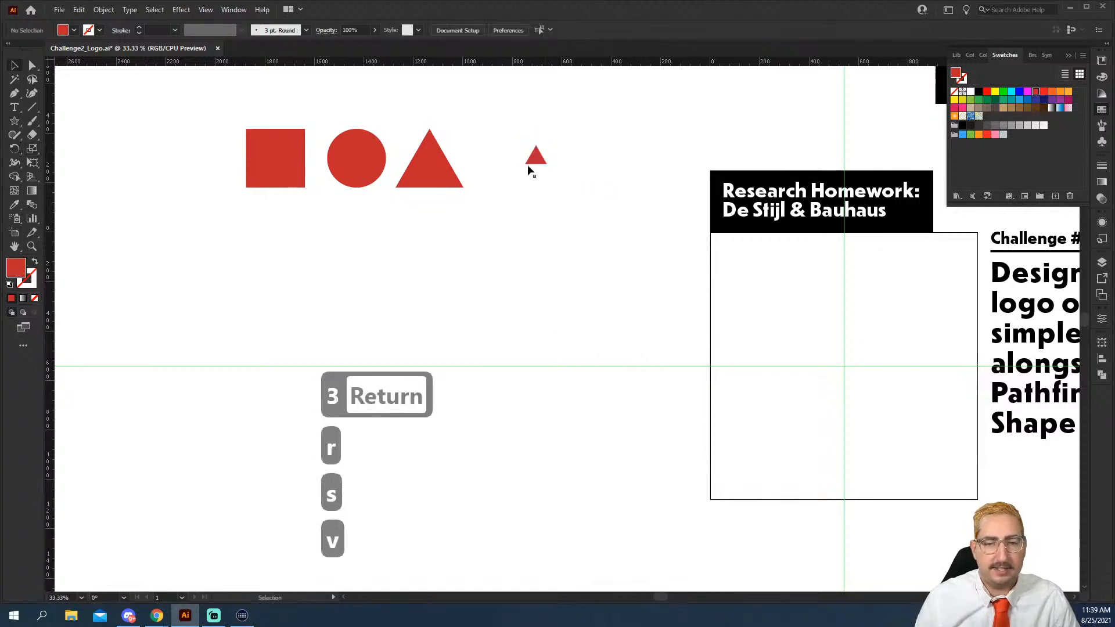
Step: Scale up the small star-made triangle to nearly the size of the polygon triangle
key("s")
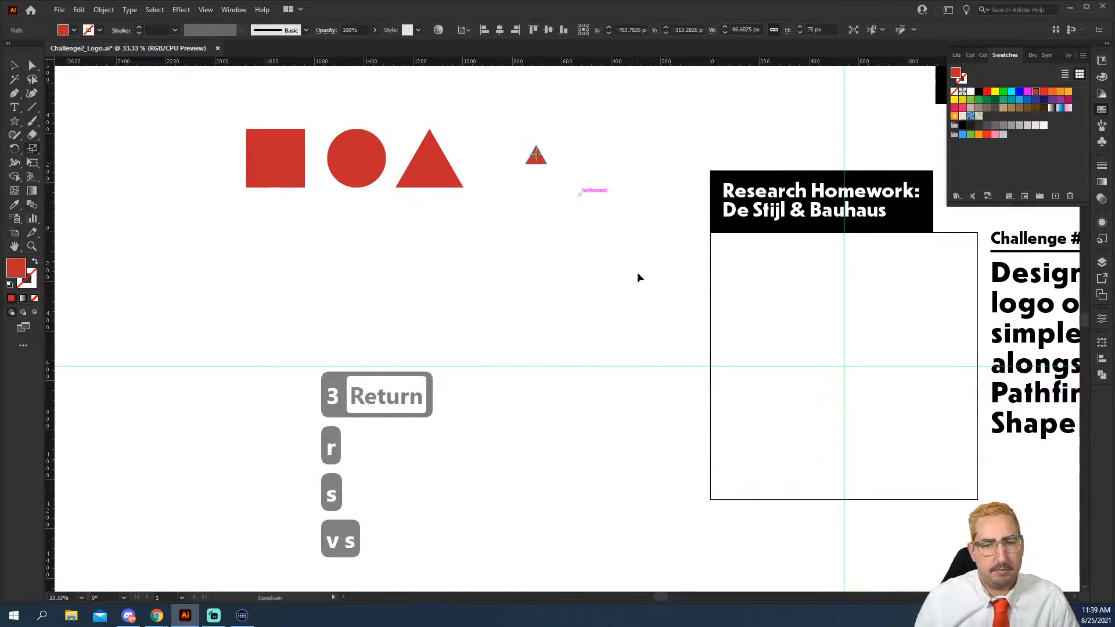
key("v")
left_click_drag(588, 110, 532, 183)
key("s")
left_click_drag(597, 95, 682, 99)
key("v")
left_click(627, 199)
Step: Draw a red circle about 826 px in diameter, centred on the guide intersection of the artboard
left_click_drag(612, 360, 506, 296)
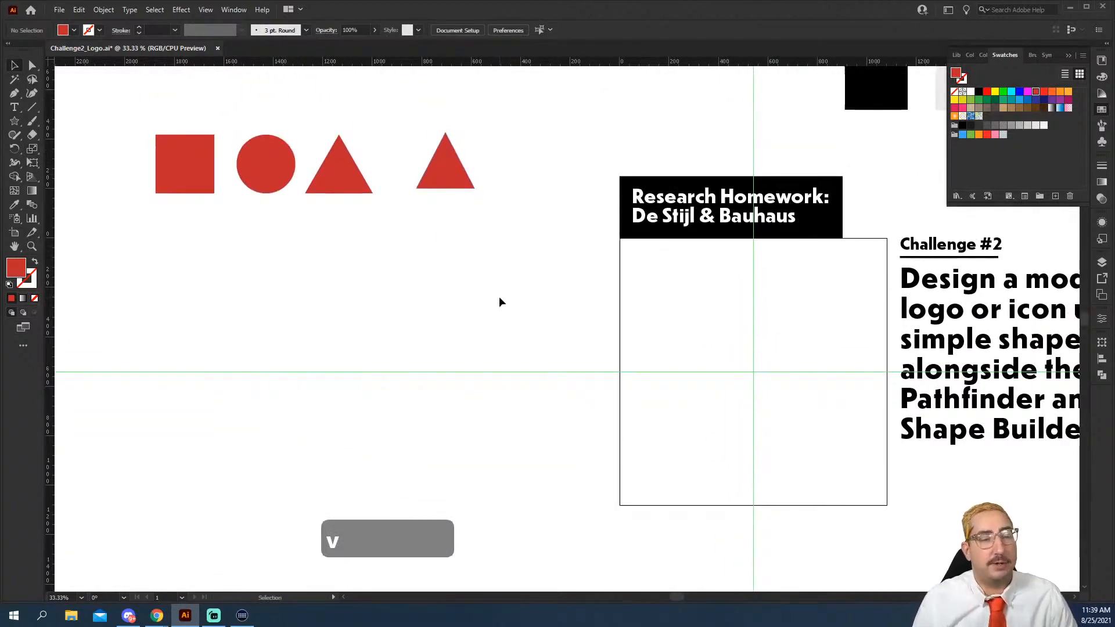
left_click_drag(675, 353, 535, 299)
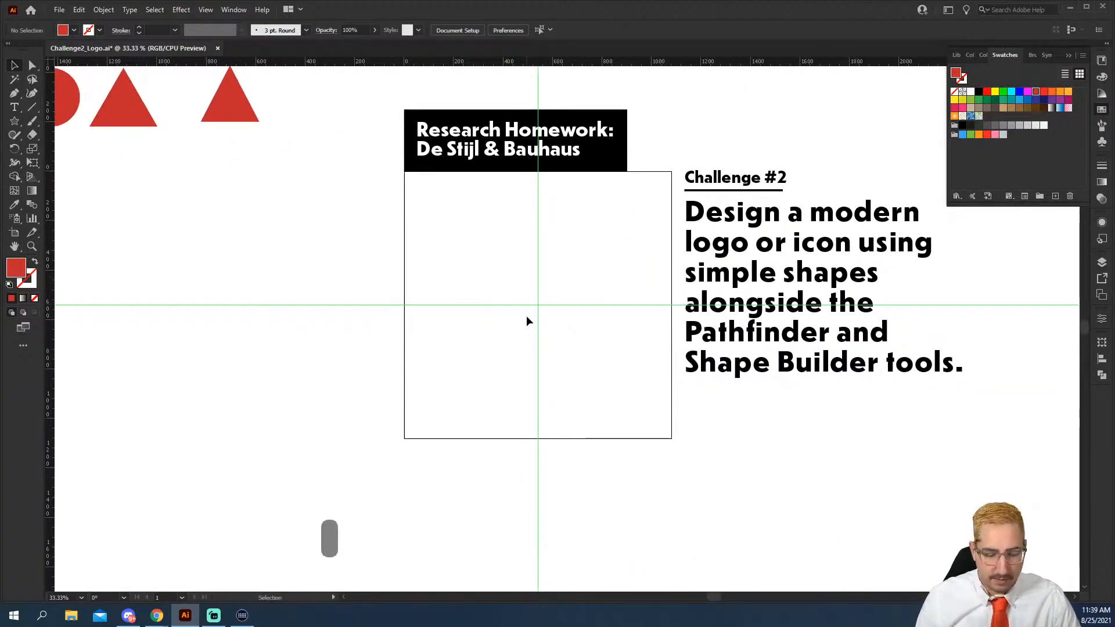
key("l")
key("v")
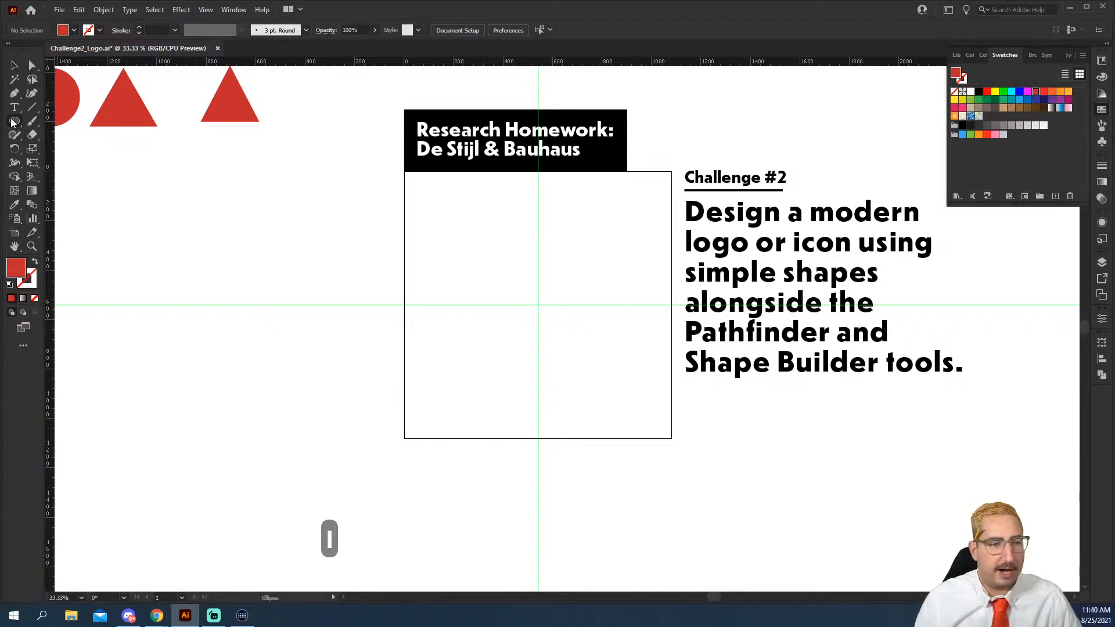
left_click_drag(537, 305, 436, 203)
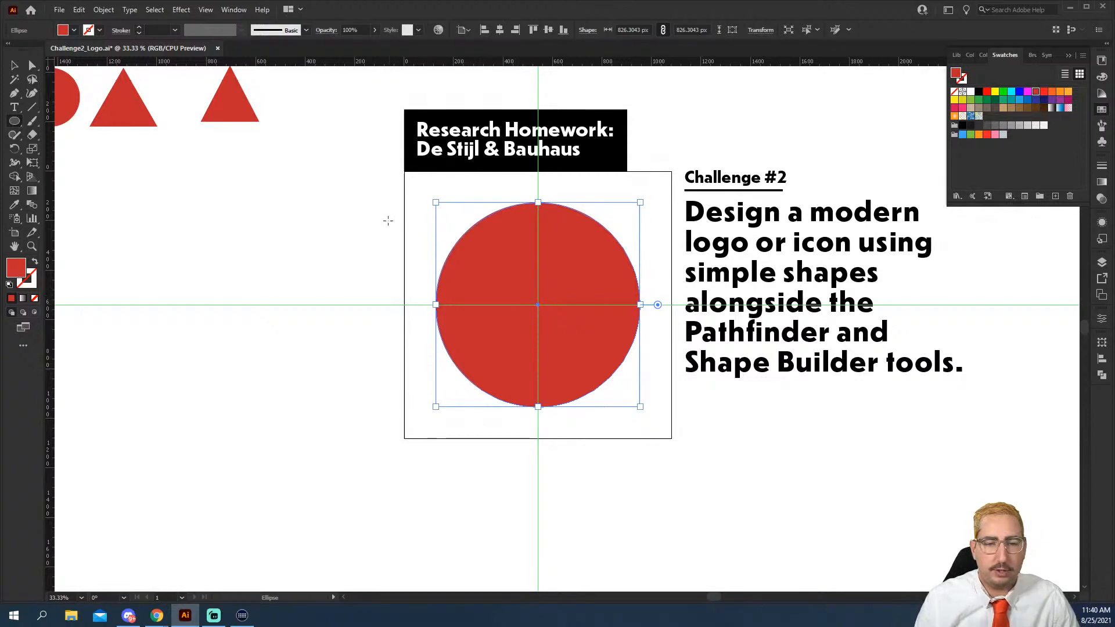
key("v")
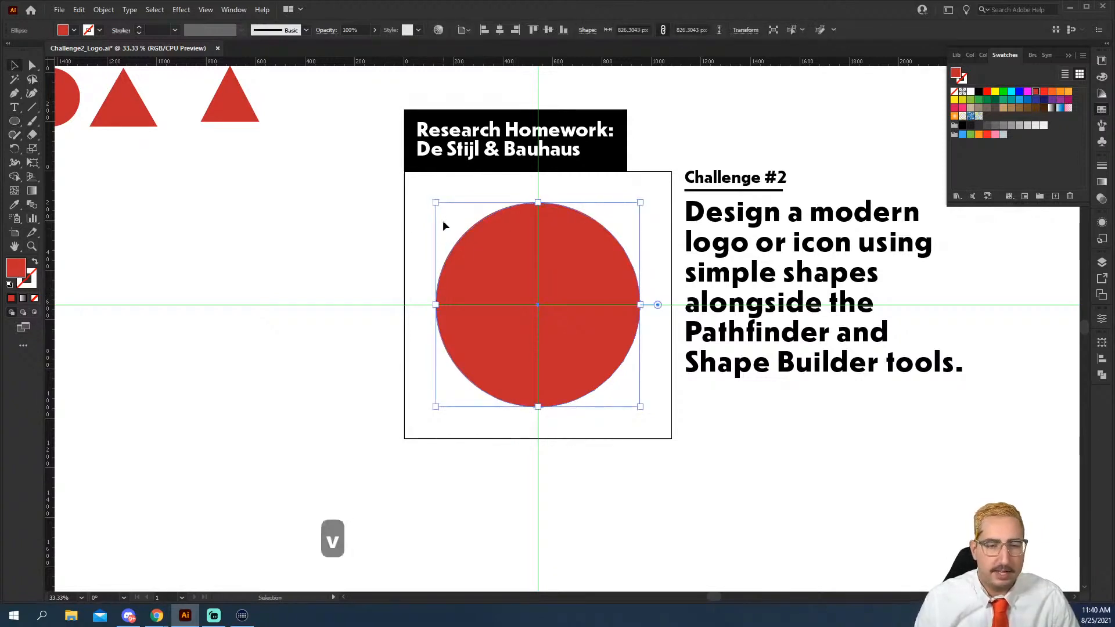
Step: Try turning the large circle into a thick outline by swapping its fill and stroke and raising the stroke weight
key("shift+x")
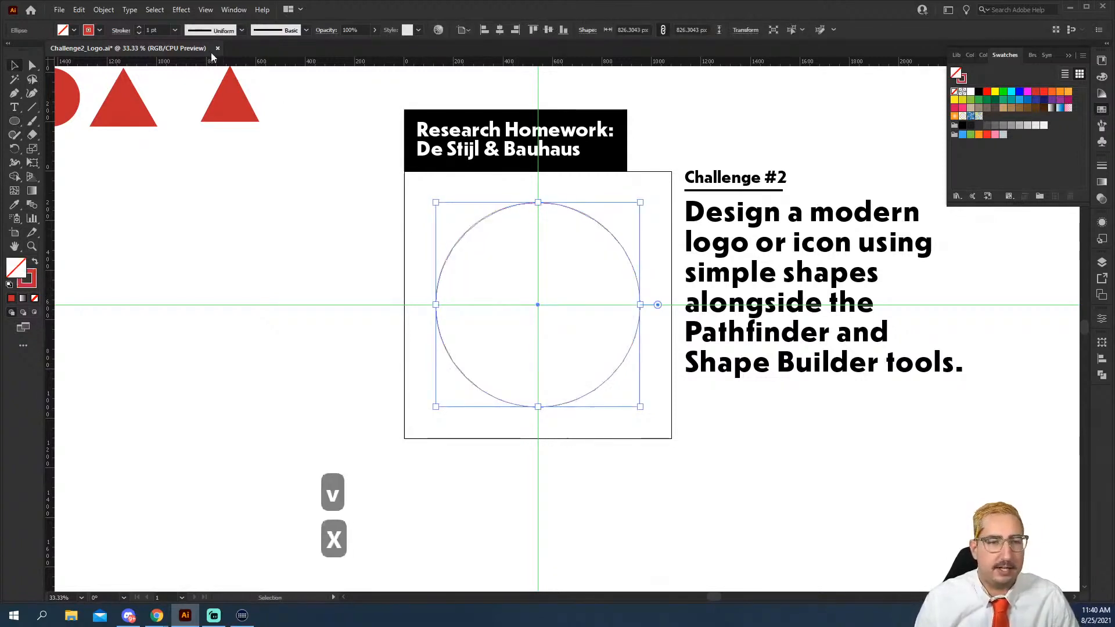
left_click(160, 30)
key("shift+Up")
key("shift+Up")
key("shift+Up")
key("shift+Up")
key("shift+Up")
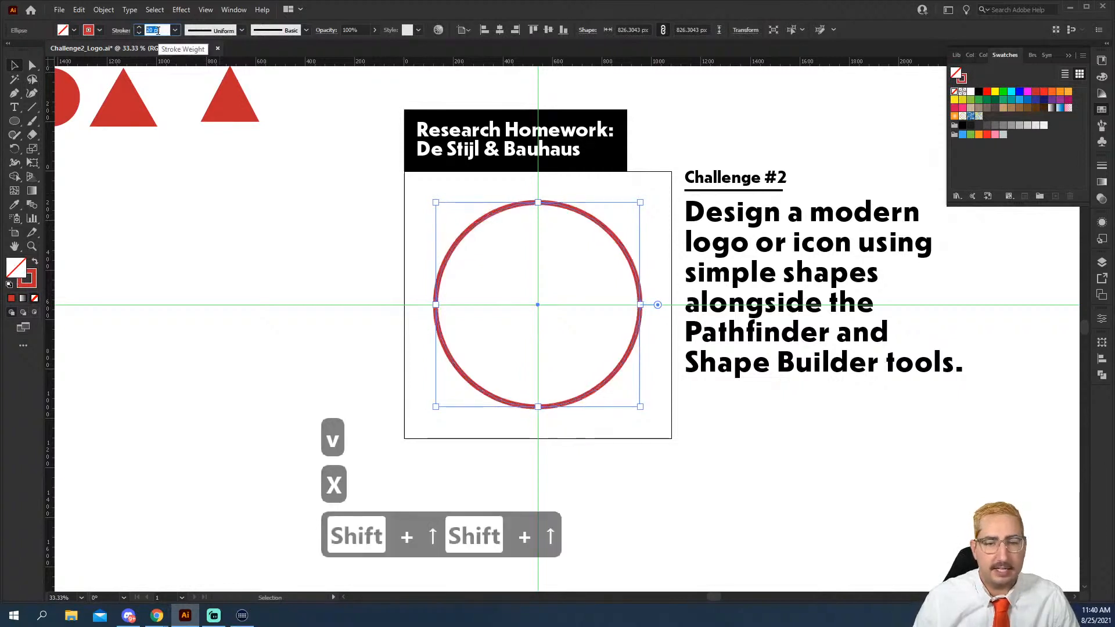
key("shift+Up")
Step: Undo the stroke weight changes and the fill and stroke swap on the large circle, and deselect it
key("ctrl+z")
key("ctrl+z")
key("ctrl+z")
key("ctrl+z")
key("ctrl+z")
key("ctrl+z")
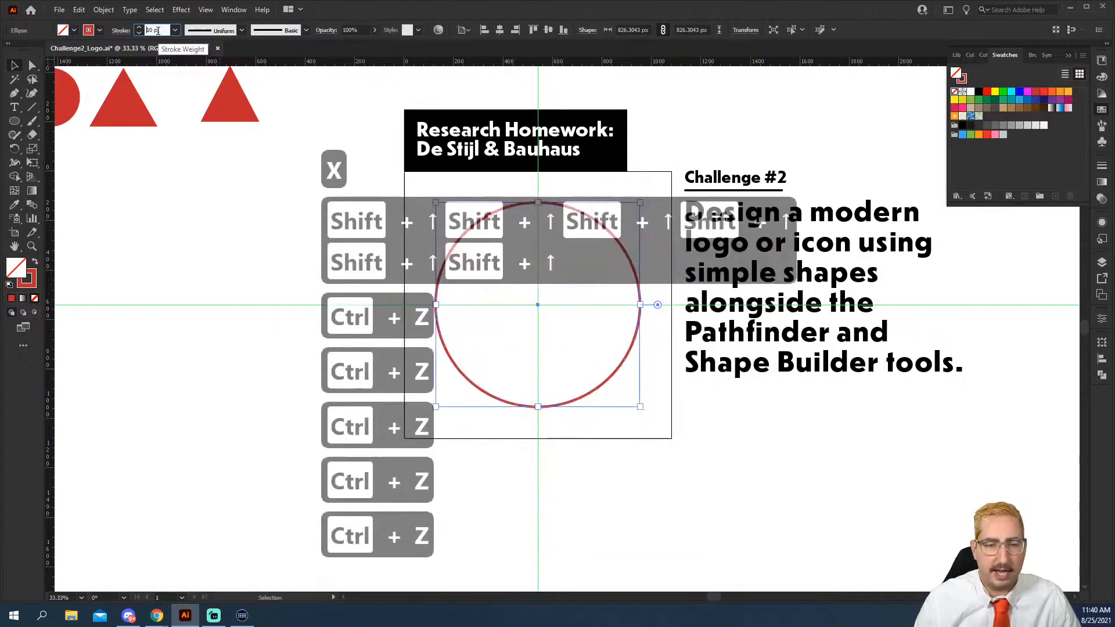
key("ctrl+z")
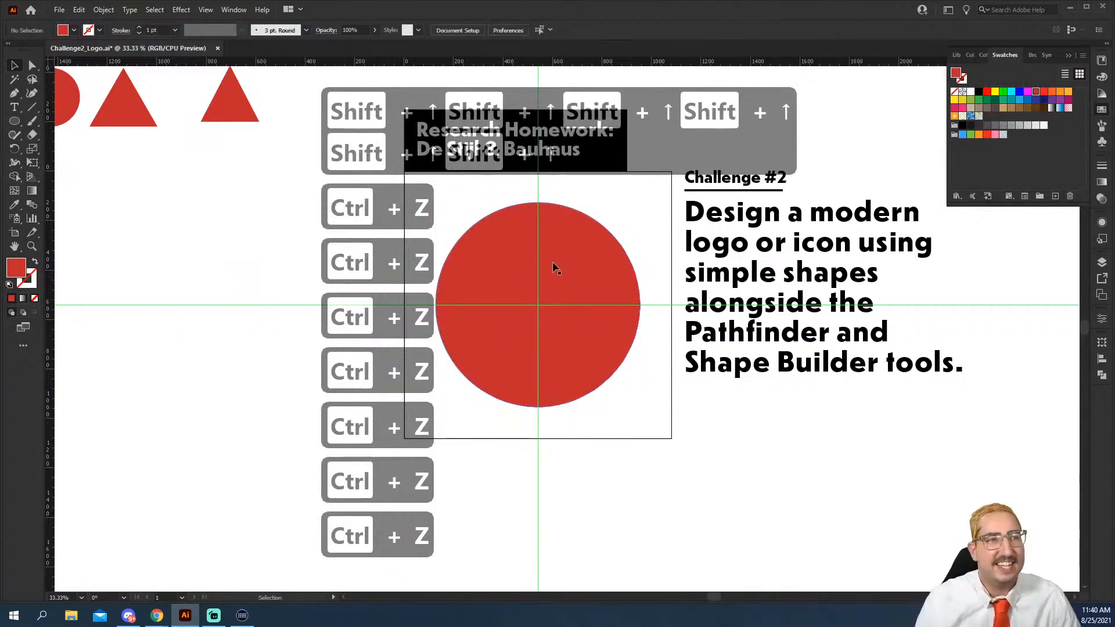
left_click(609, 186)
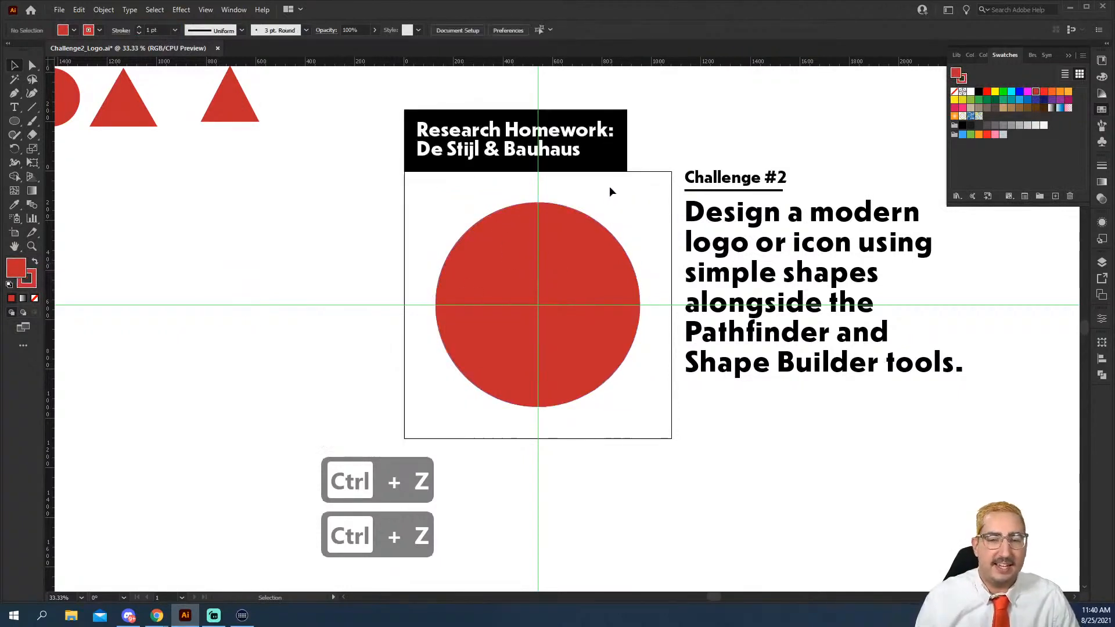
key("l")
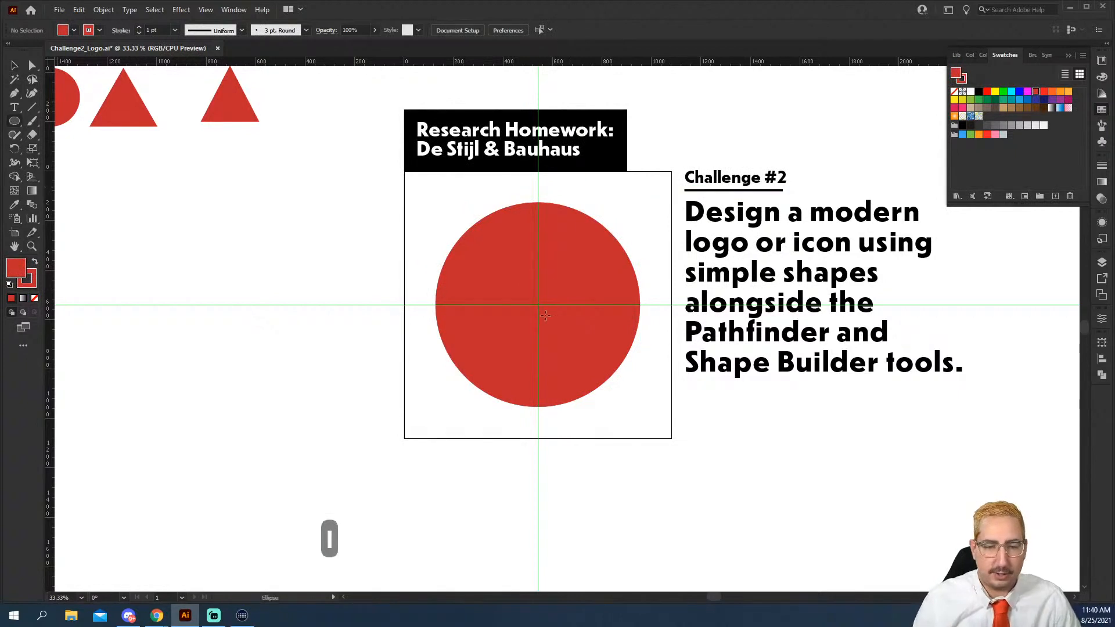
left_click_drag(539, 308, 467, 228)
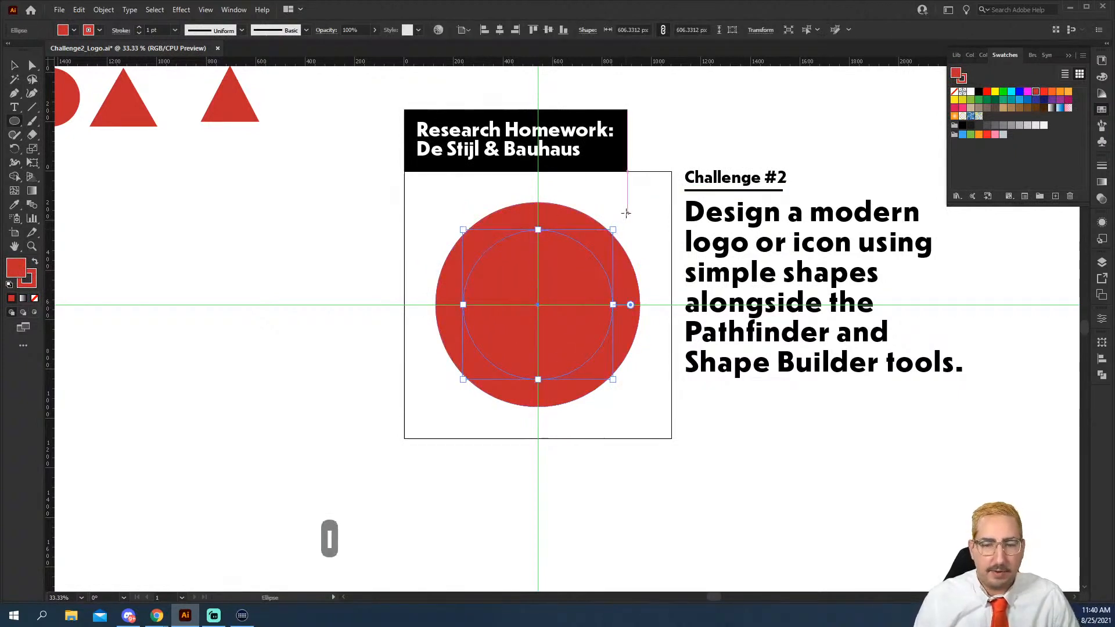
key("s")
key("ctrl+z")
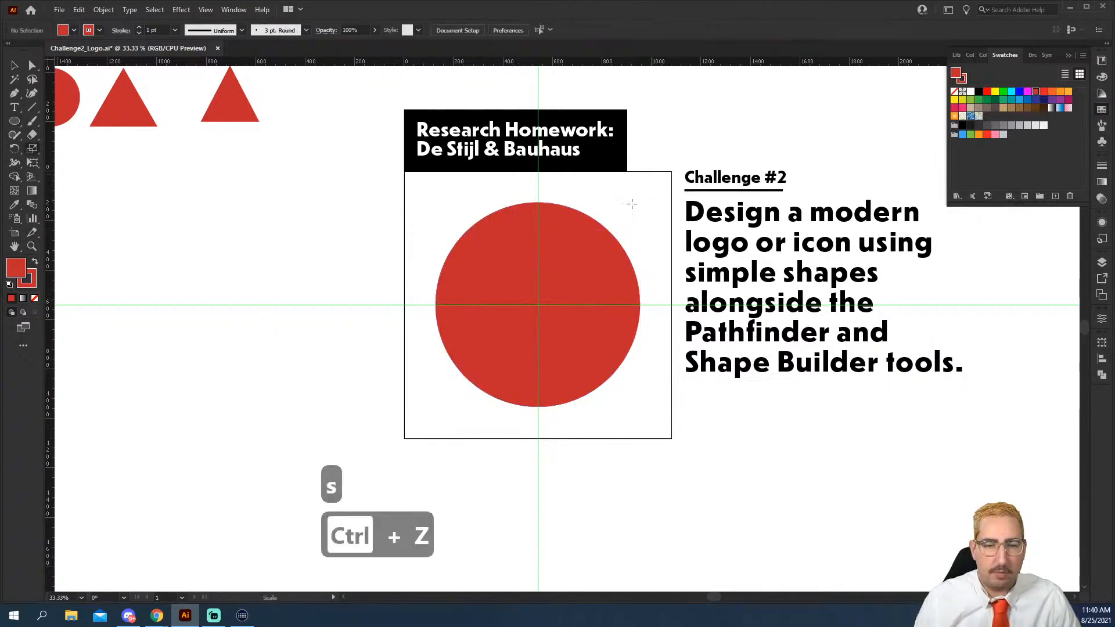
key("ctrl+shift+z")
key("BackSpace")
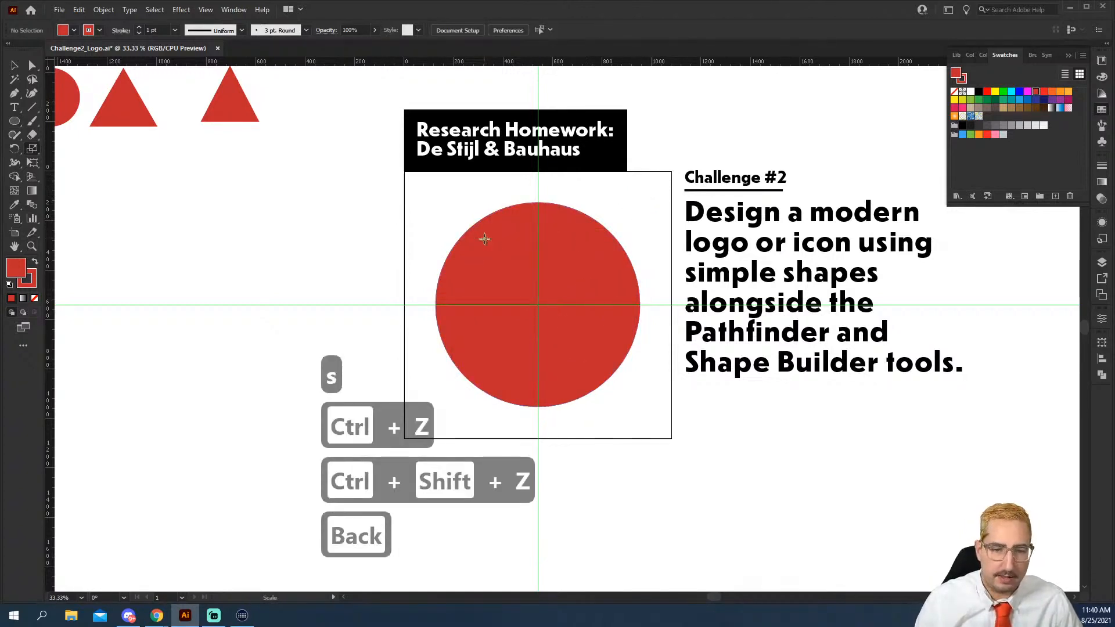
key("v")
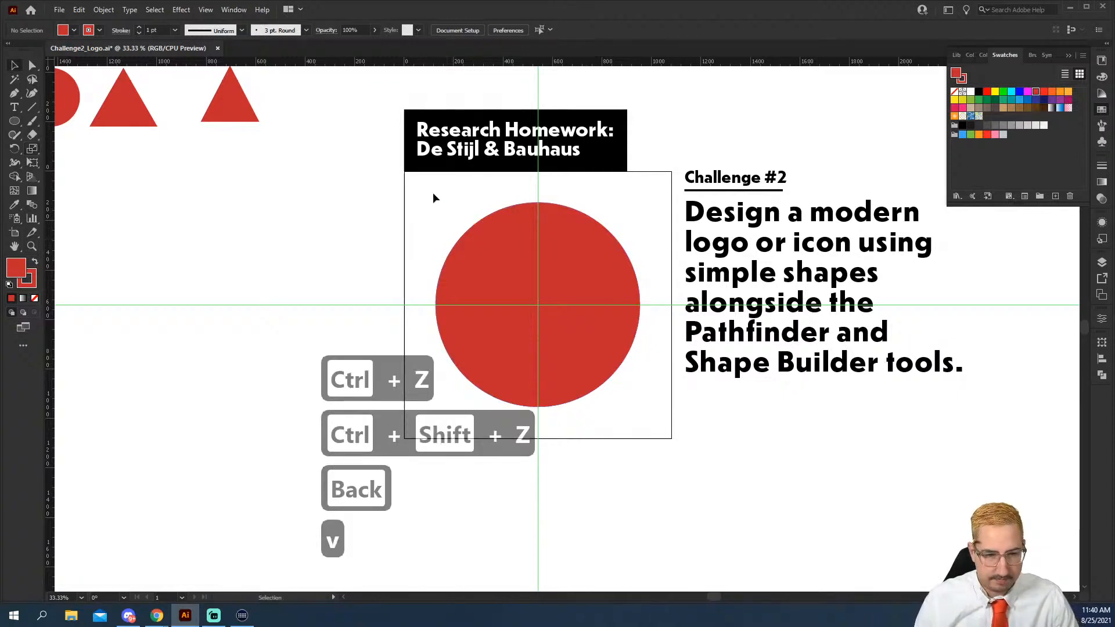
Step: Draw a smaller concentric circle about 708 px in diameter from the guide intersection, fill it with cyan and deselect it
key("l")
left_click_drag(538, 304, 466, 219)
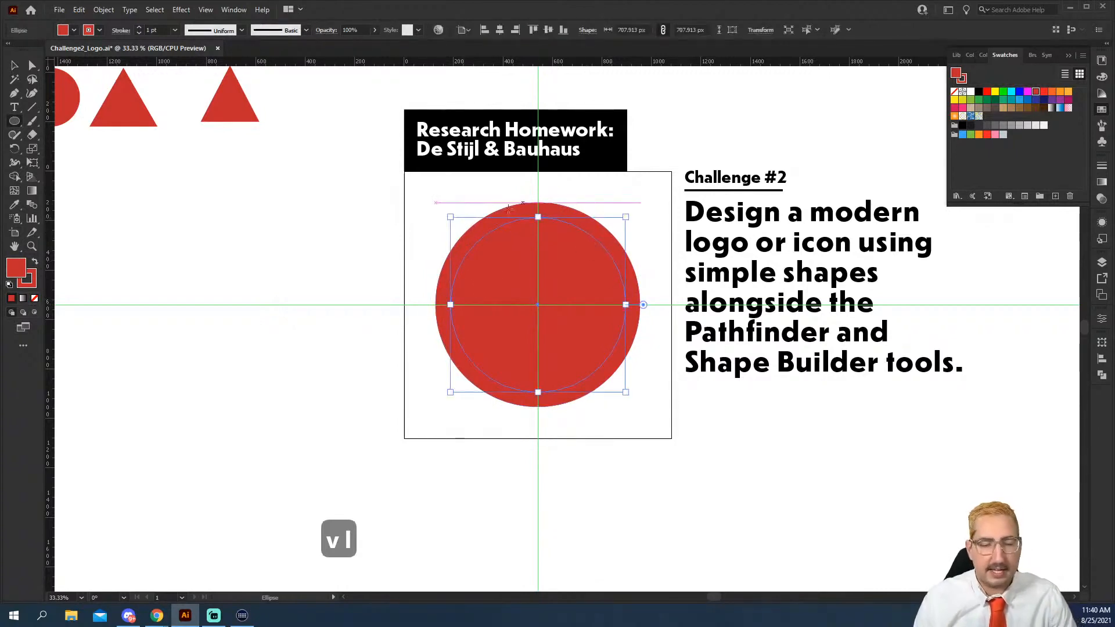
key("v")
left_click(1013, 91)
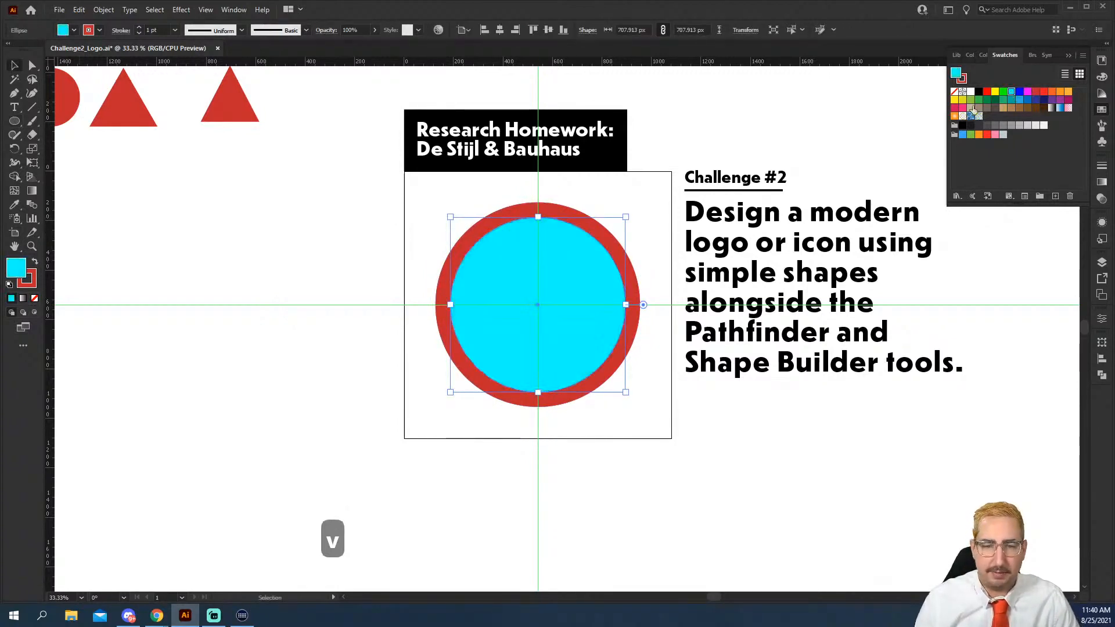
left_click(605, 198)
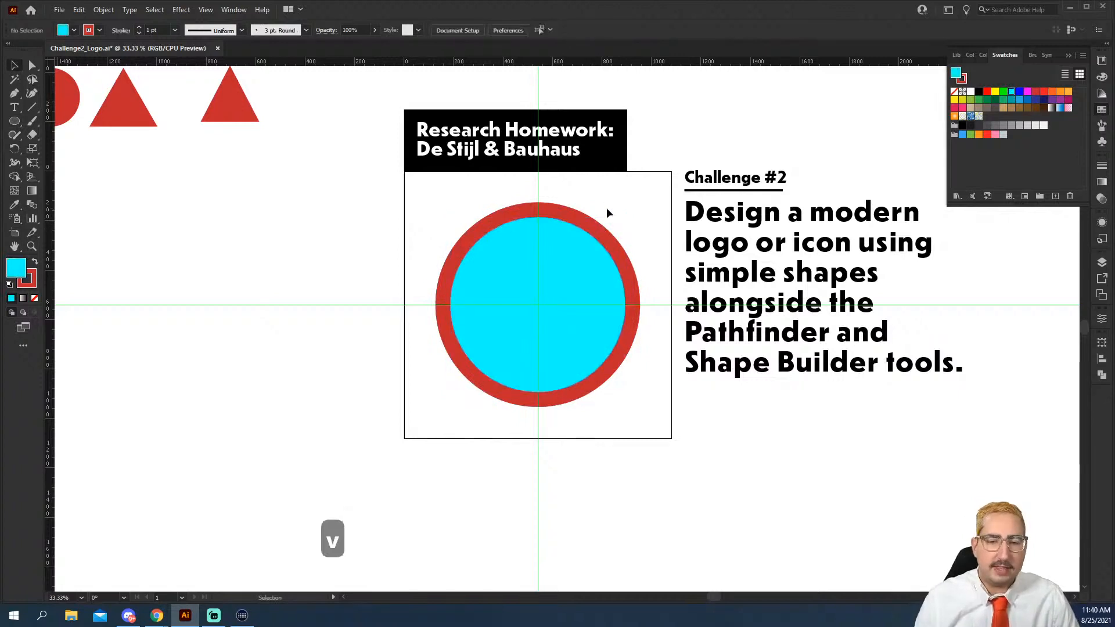
Step: Subtract the cyan circle from the large red circle with Pathfinder Minus Front, and deselect the resulting ring
left_click_drag(617, 203, 572, 268)
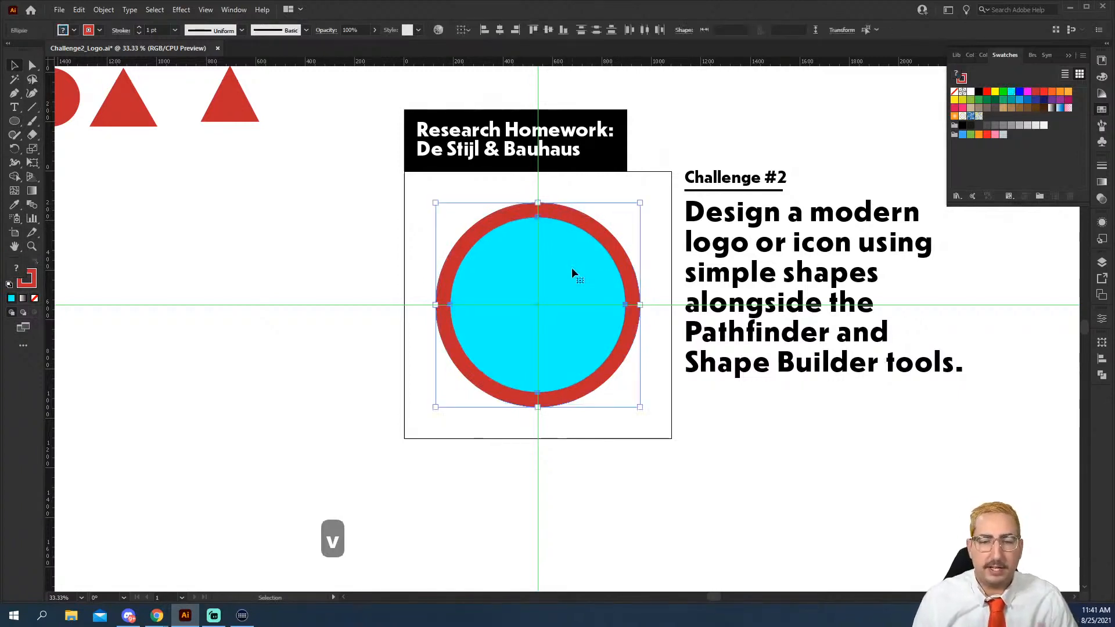
left_click(1102, 376)
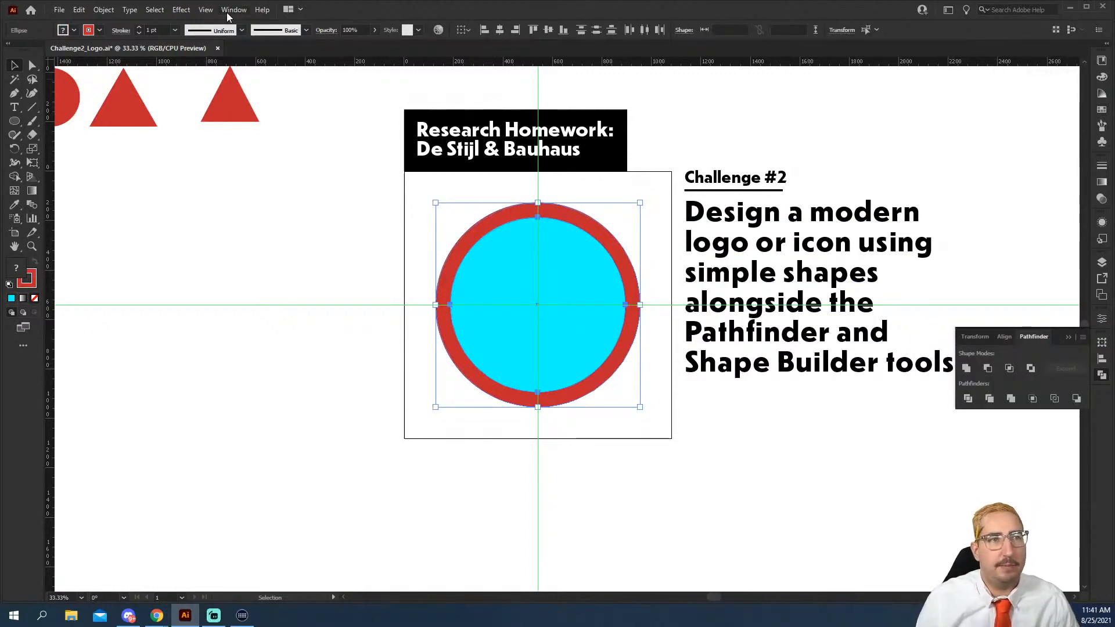
left_click(988, 369)
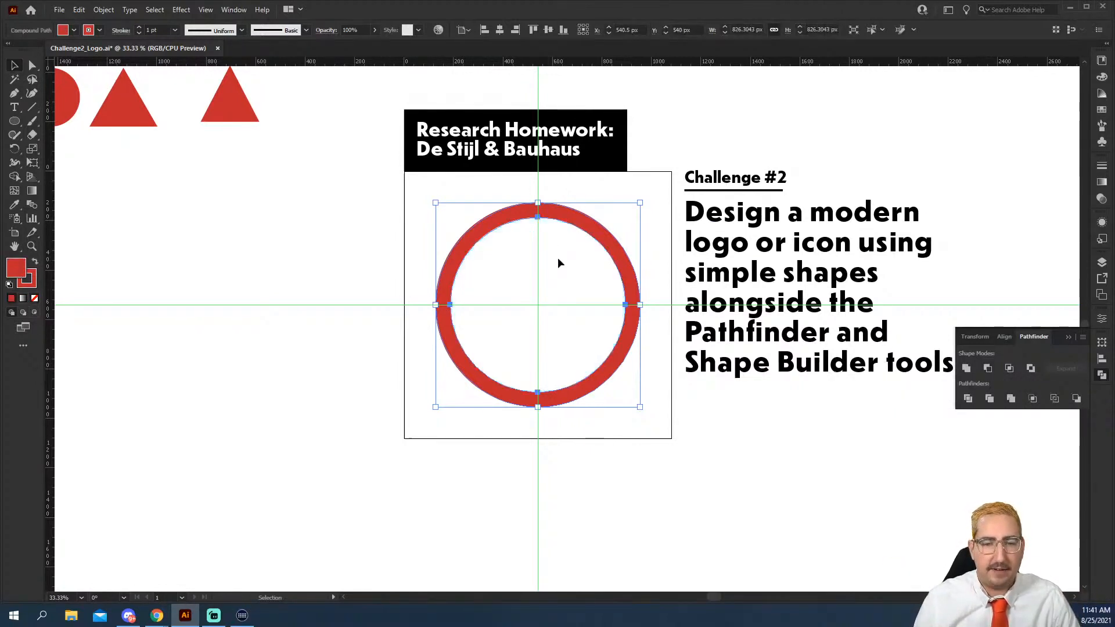
left_click(423, 197)
Step: Draw a rectangle about 529 by 483 px over the ring's upper-left quarter, fill it dark blue and send it to the back
key("m")
key("m")
left_click_drag(404, 189, 535, 309)
left_click(1102, 112)
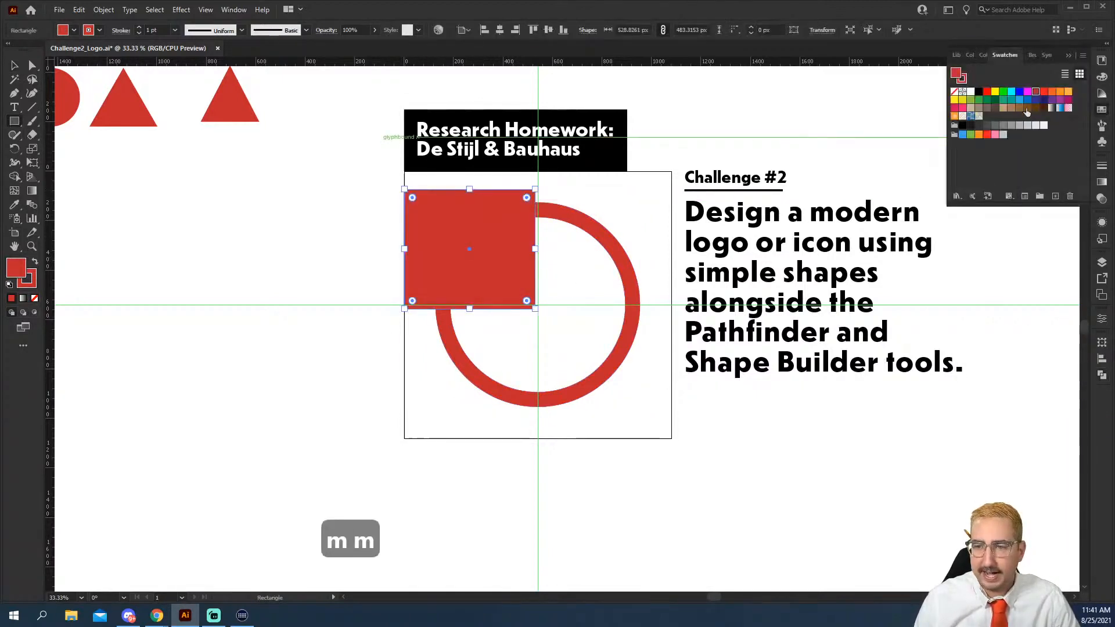
left_click(1034, 100)
key("ctrl+shift+bracketleft")
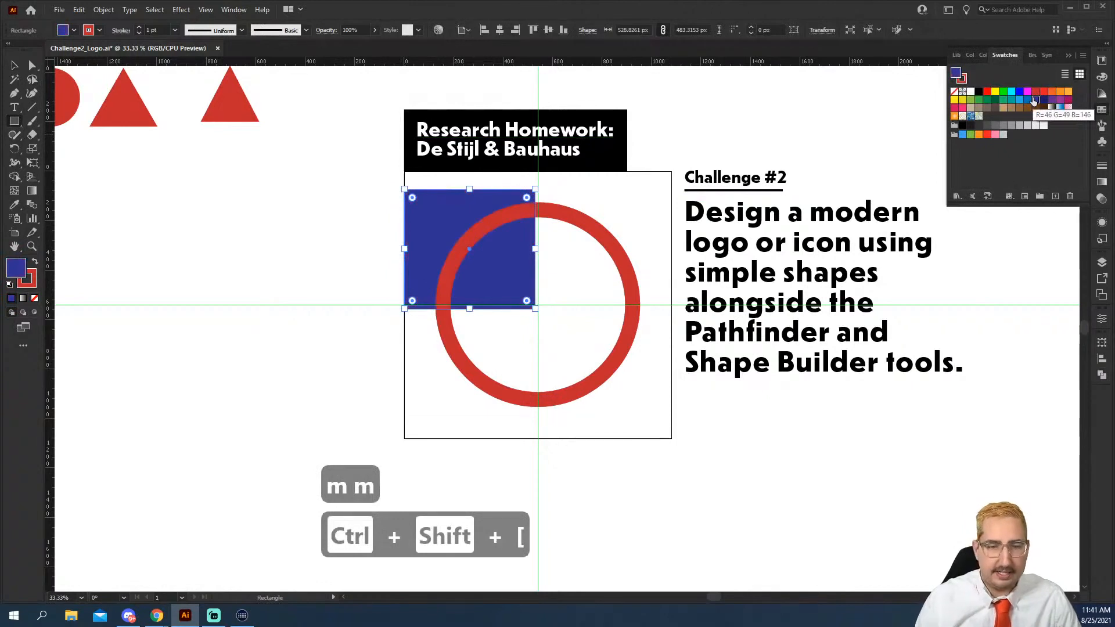
left_click(14, 65)
left_click(218, 281)
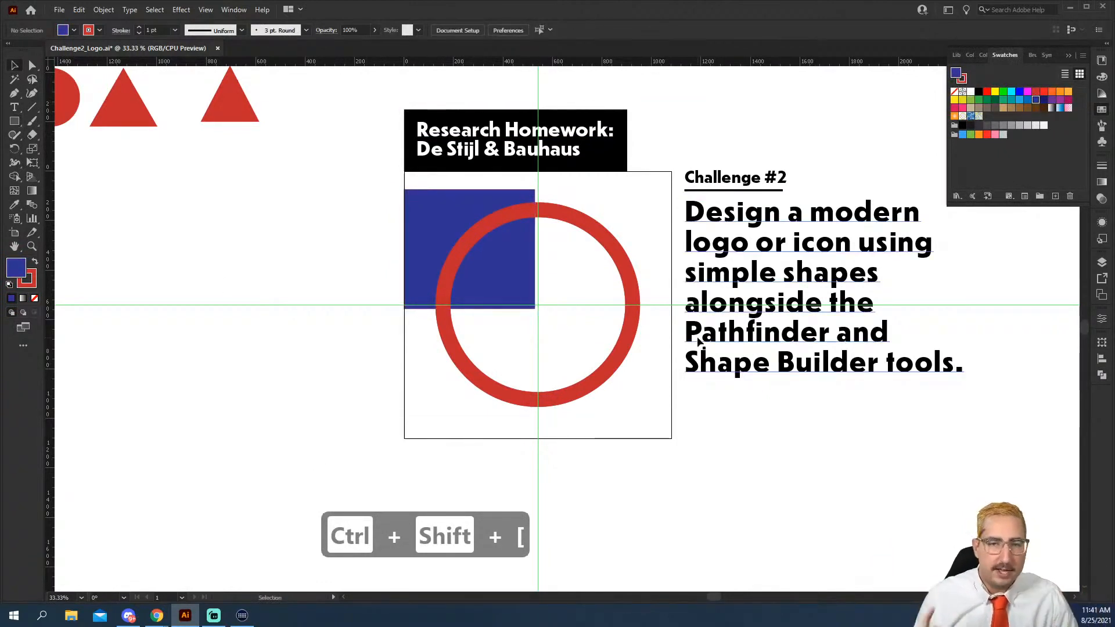
Step: Undo the blue rectangle and the Minus Front subtraction back to the two concentric circles, and deselect them
key("ctrl+z")
key("ctrl+z")
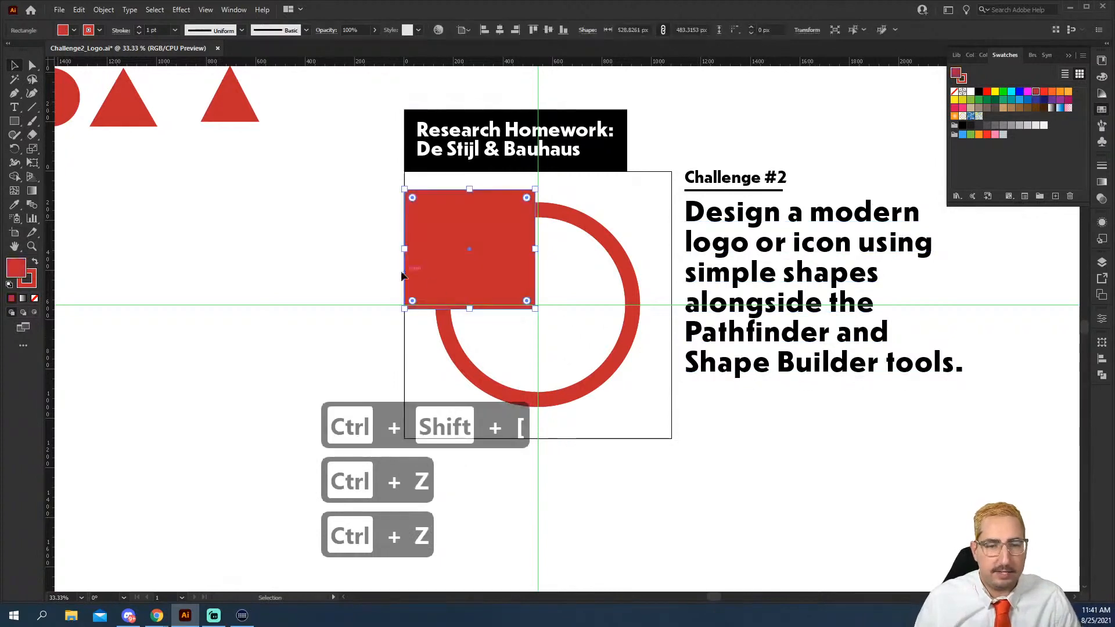
key("ctrl+z")
key("ctrl+z")
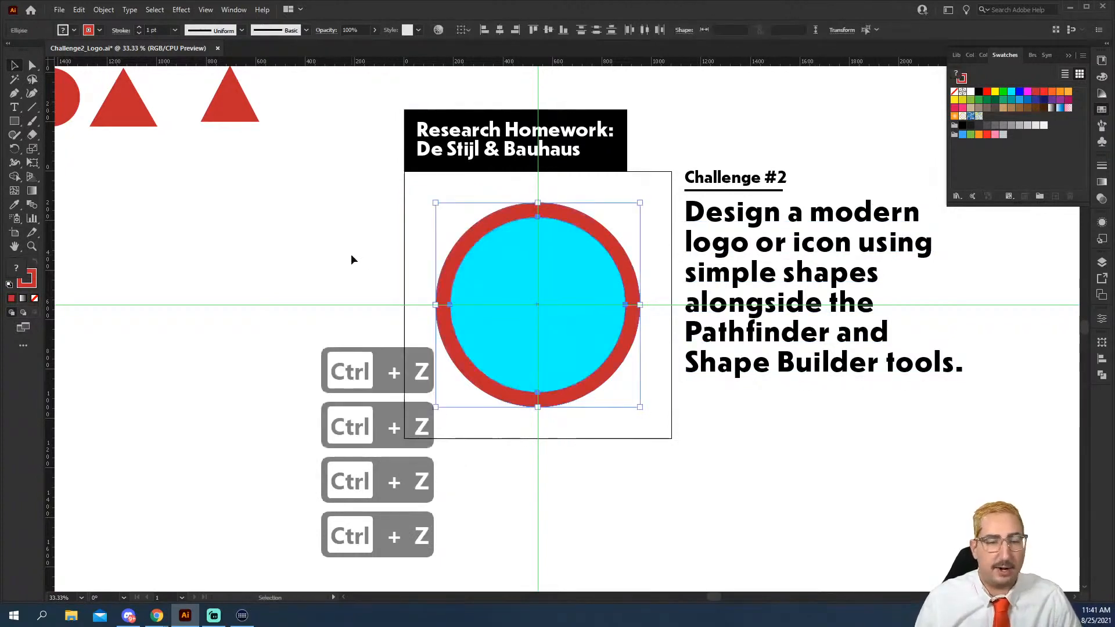
left_click(366, 263)
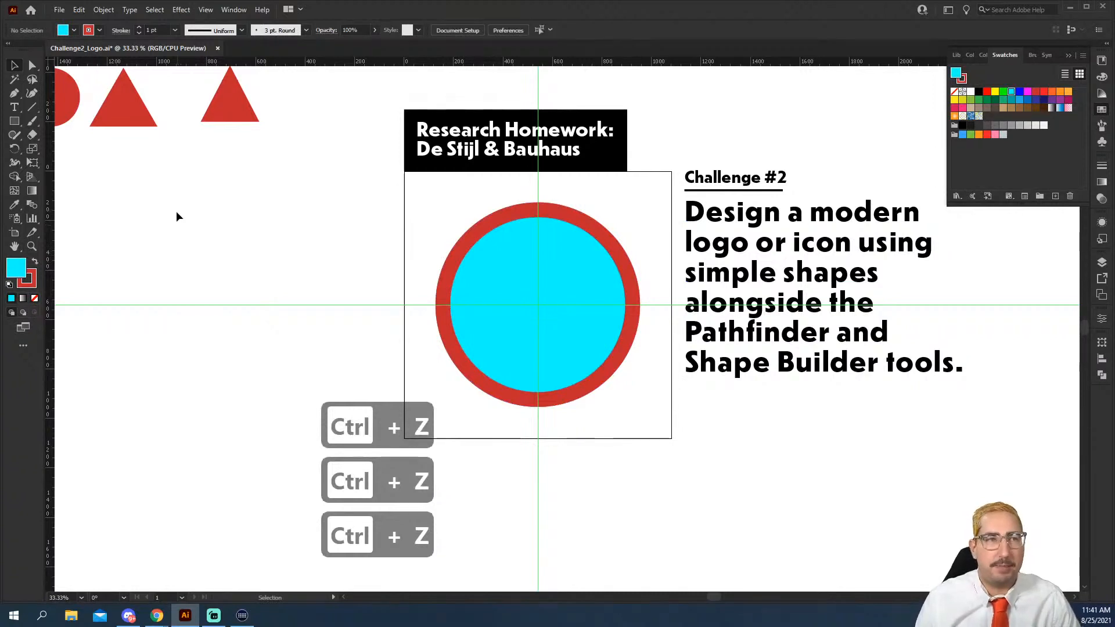
Step: Select both concentric circles and activate the Shape Builder tool on them
left_click(18, 180)
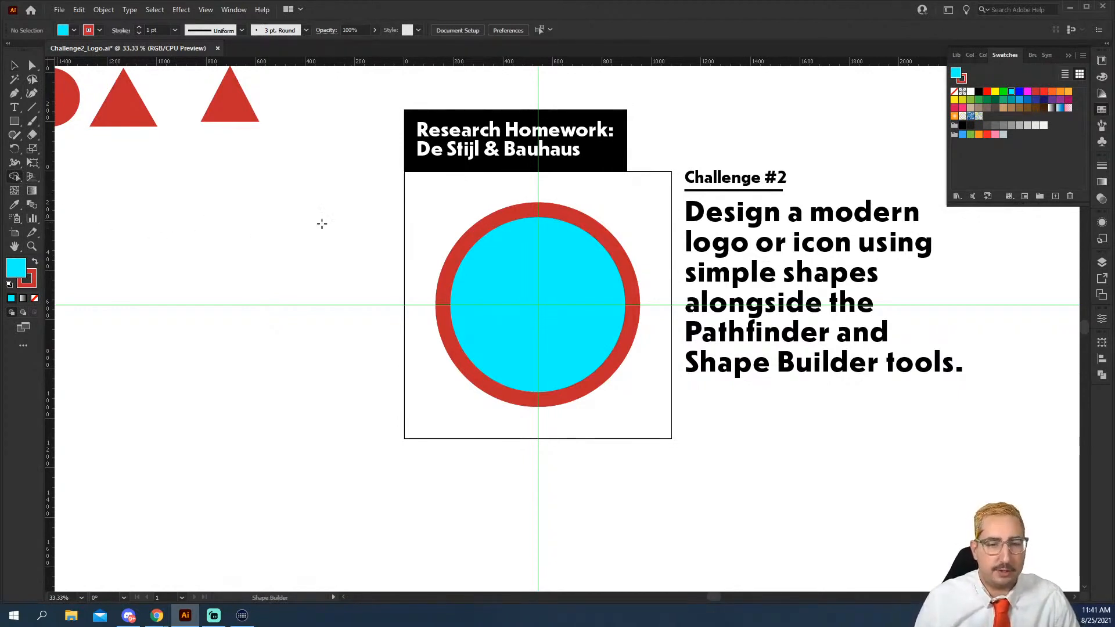
key("v")
left_click_drag(414, 215, 496, 253)
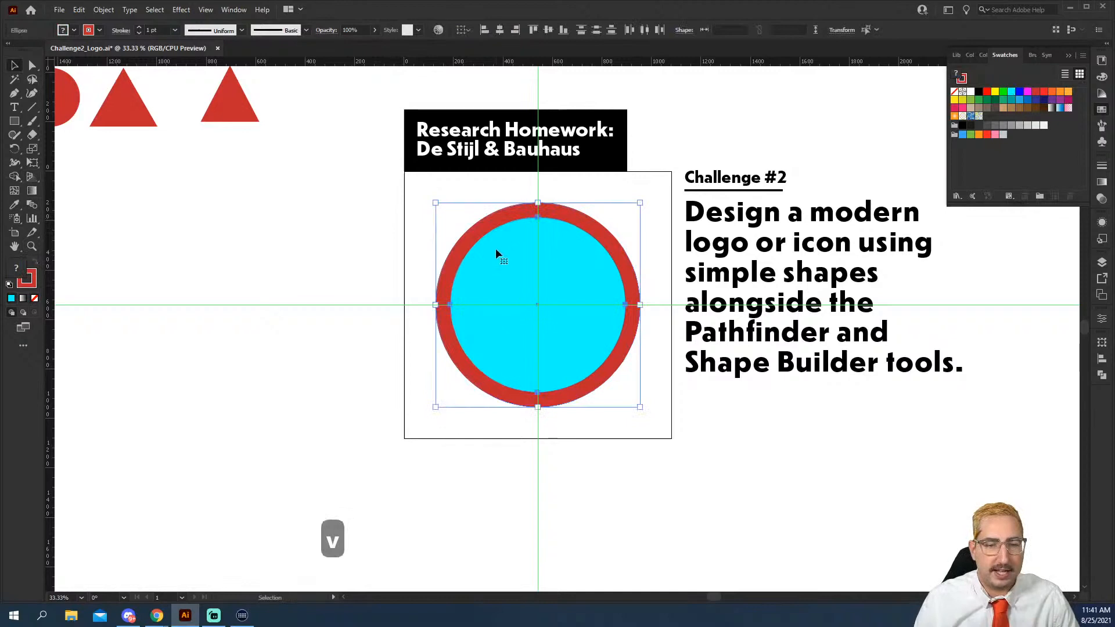
left_click(14, 177)
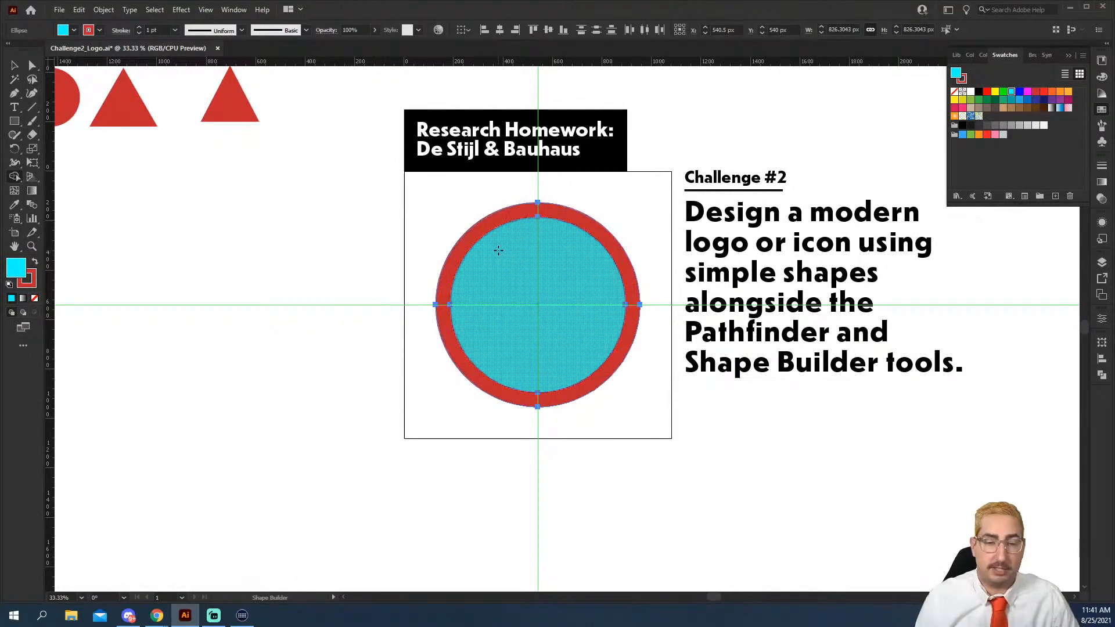
Step: Try merging the red ring area and the cyan circle with Shape Builder, and undo the merge
left_click_drag(457, 212, 494, 257)
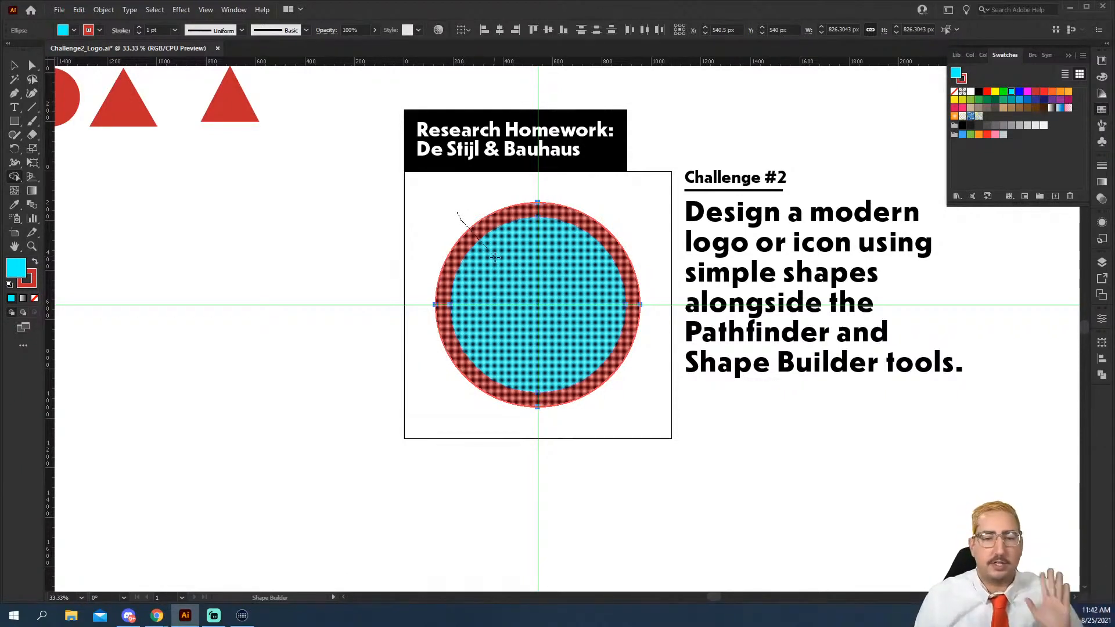
left_click_drag(494, 257, 495, 257)
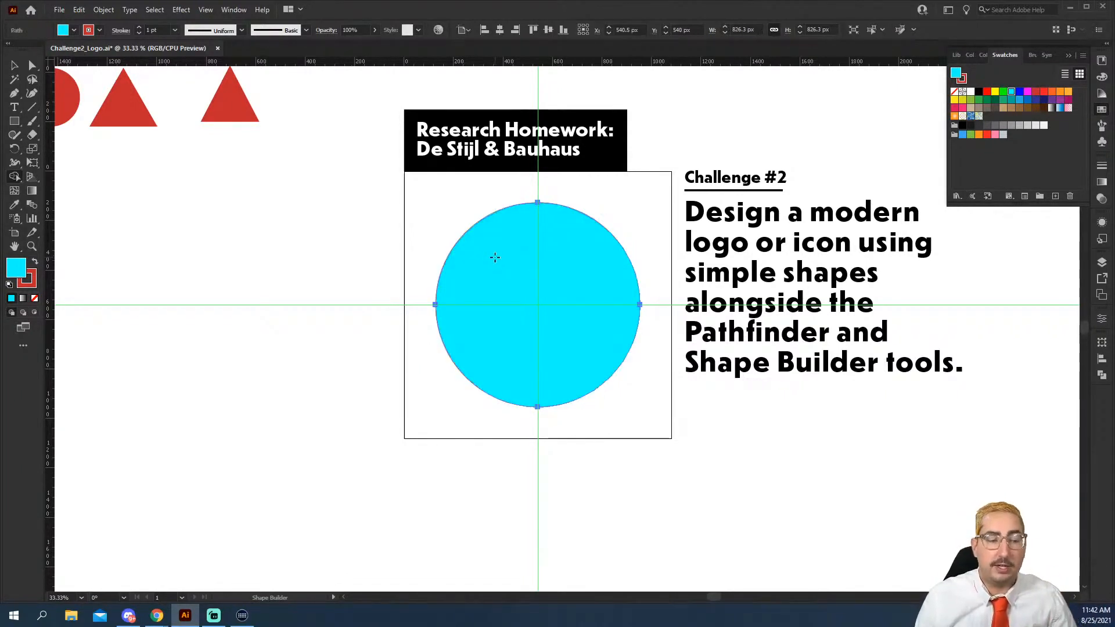
key("ctrl+z")
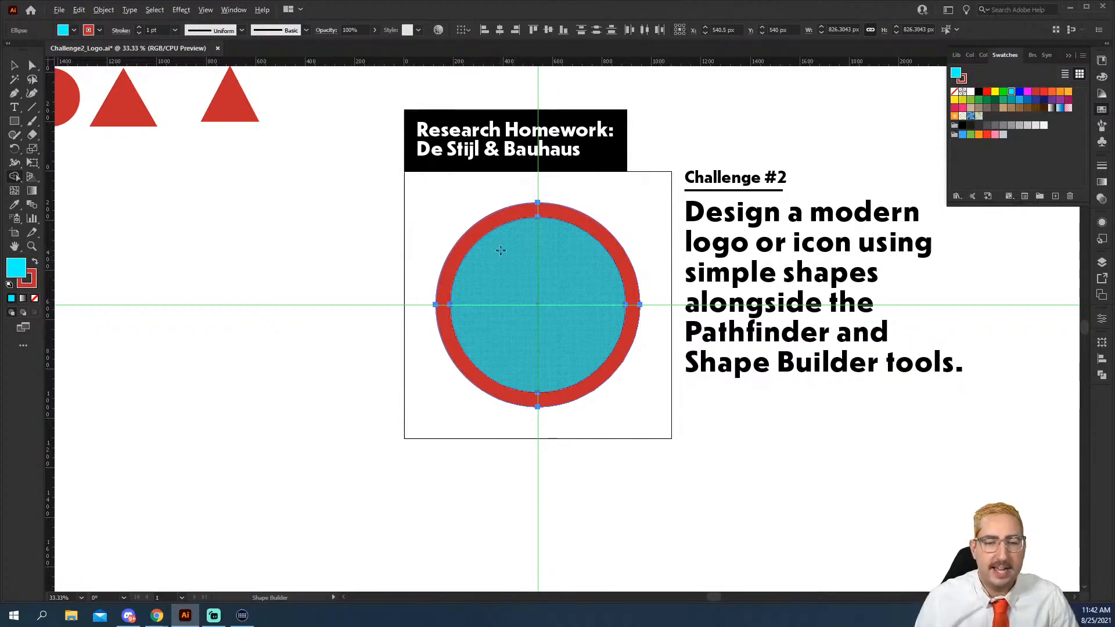
Step: Remove the inner cyan circle with Shape Builder to leave a hollow red ring, and deselect it
left_click_drag(498, 252, 571, 314)
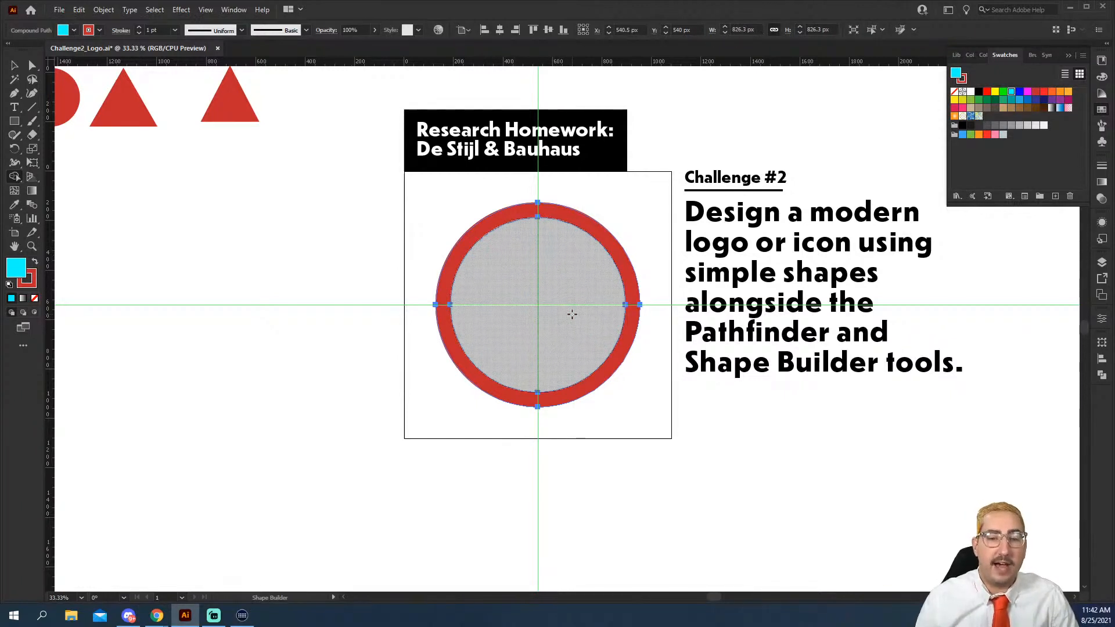
key("v")
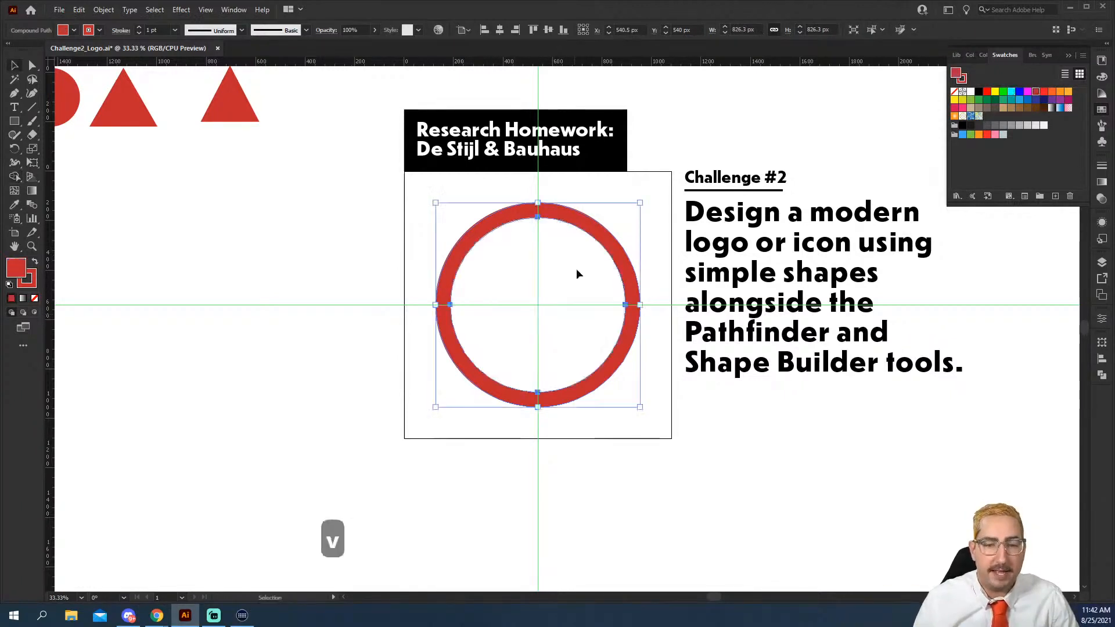
left_click(605, 198)
left_click(579, 225)
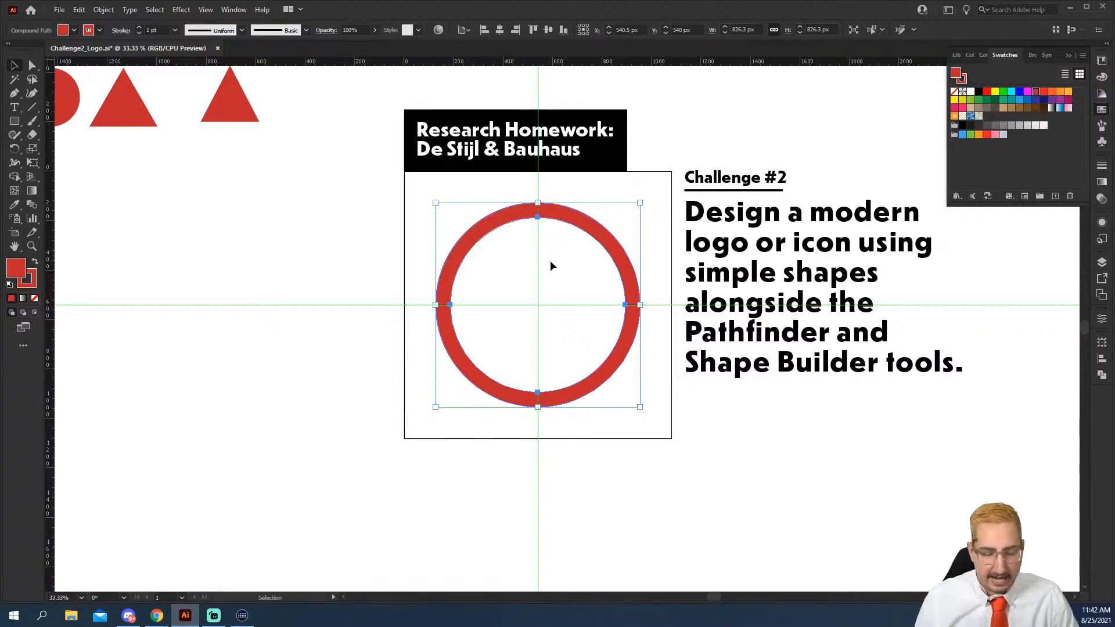
left_click(556, 275)
Step: Draw a red rectangle about 458 by 495 px over the ring's upper-right quarter, with one corner at the guide intersection
key("m")
left_click_drag(538, 184, 651, 305)
key("v")
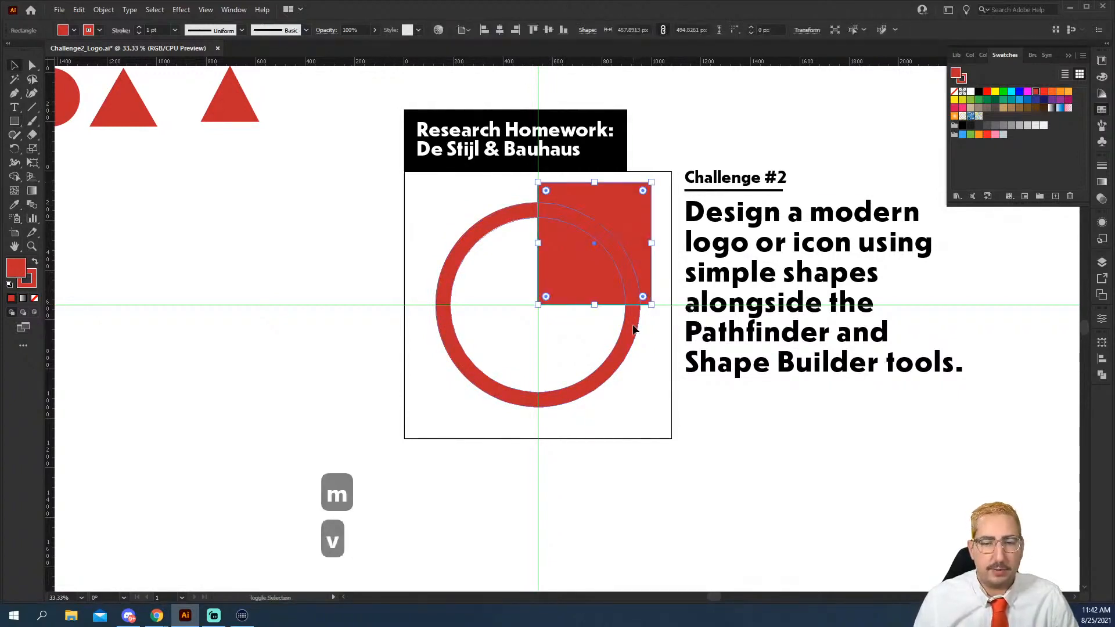
Step: Remove the rectangle together with the ring's upper-right quarter using Shape Builder, and deselect the remaining three-quarter ring
left_click(638, 323, "shift")
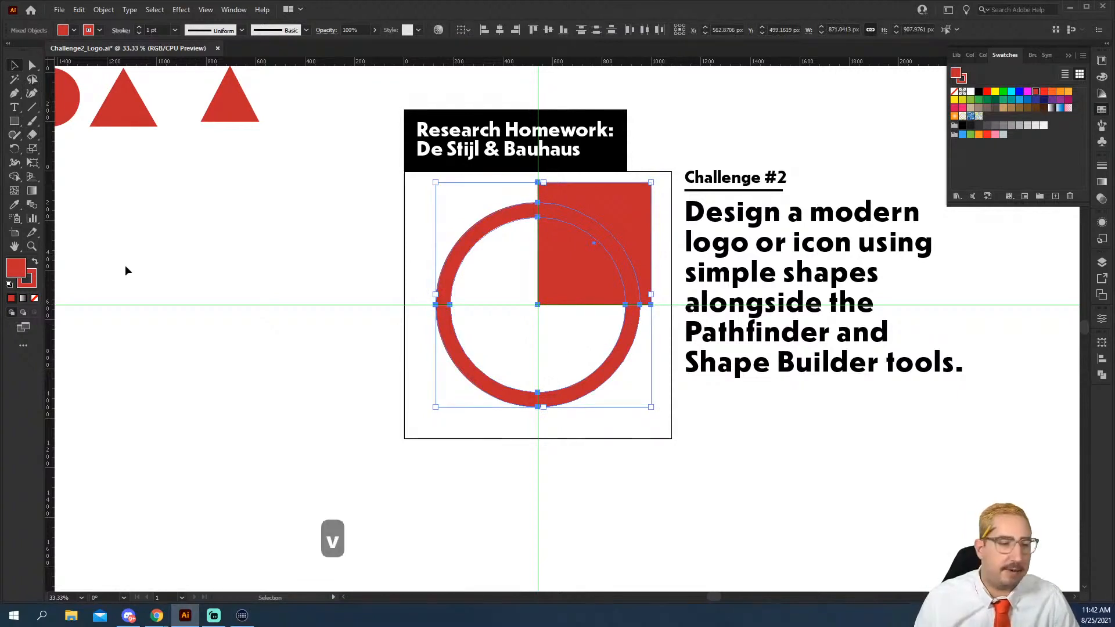
left_click(17, 176)
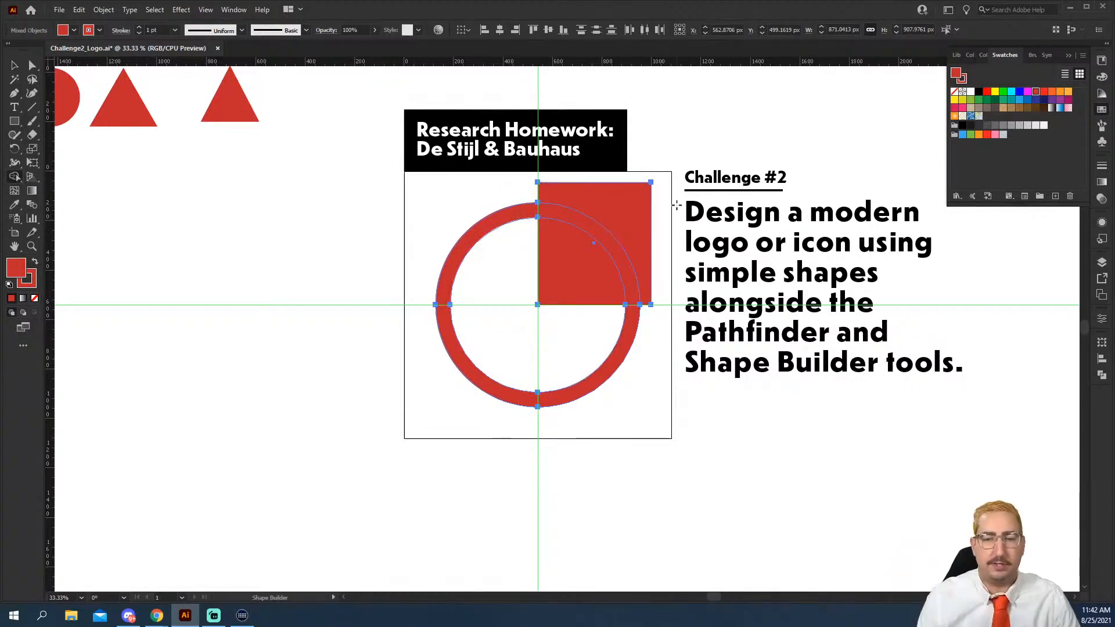
mouse_move(662, 188)
left_mouse_down()
mouse_move(609, 211)
mouse_move(572, 272)
mouse_move(558, 268)
left_mouse_up()
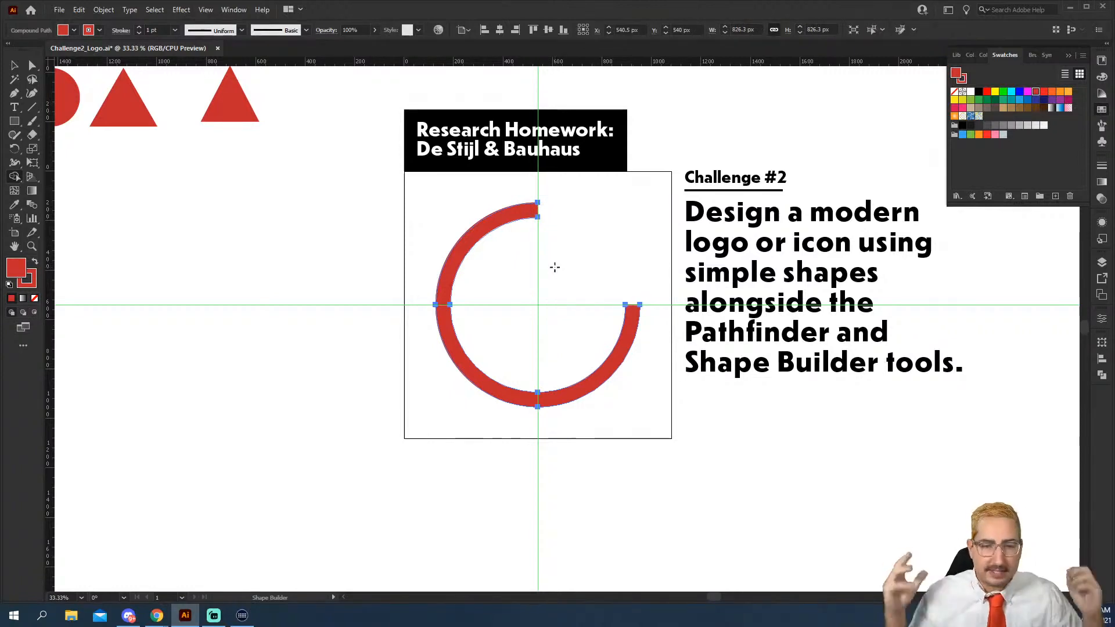
key("v")
left_click(583, 254)
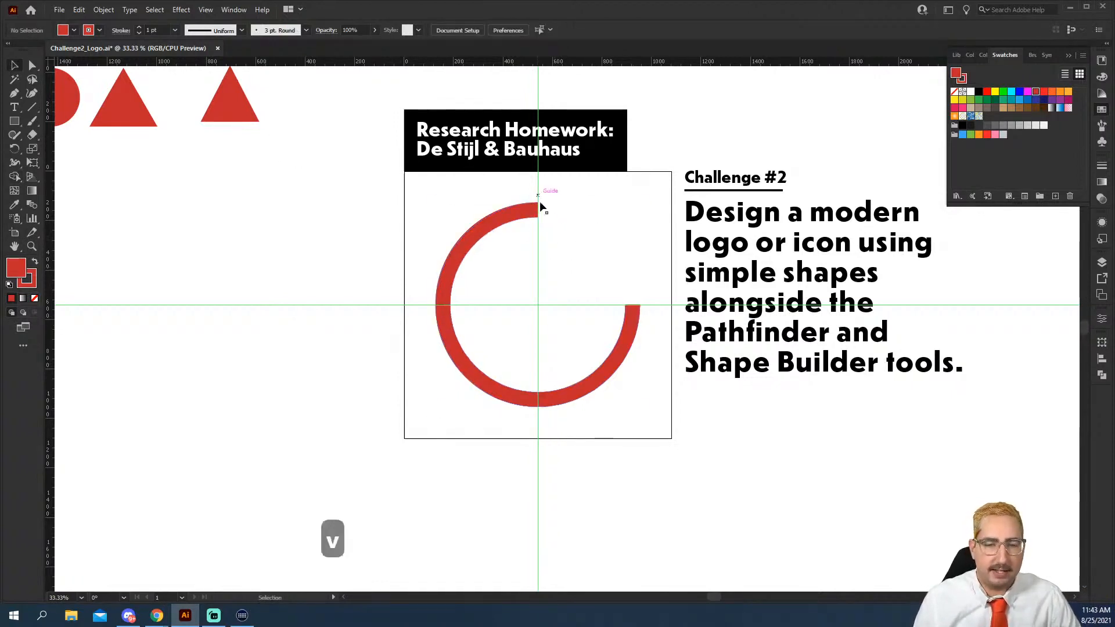
Step: Copy the larger red triangle into the gap of the ring, rotate the copy 90° clockwise to point right, and deselect it
left_click_drag(129, 113, 598, 249)
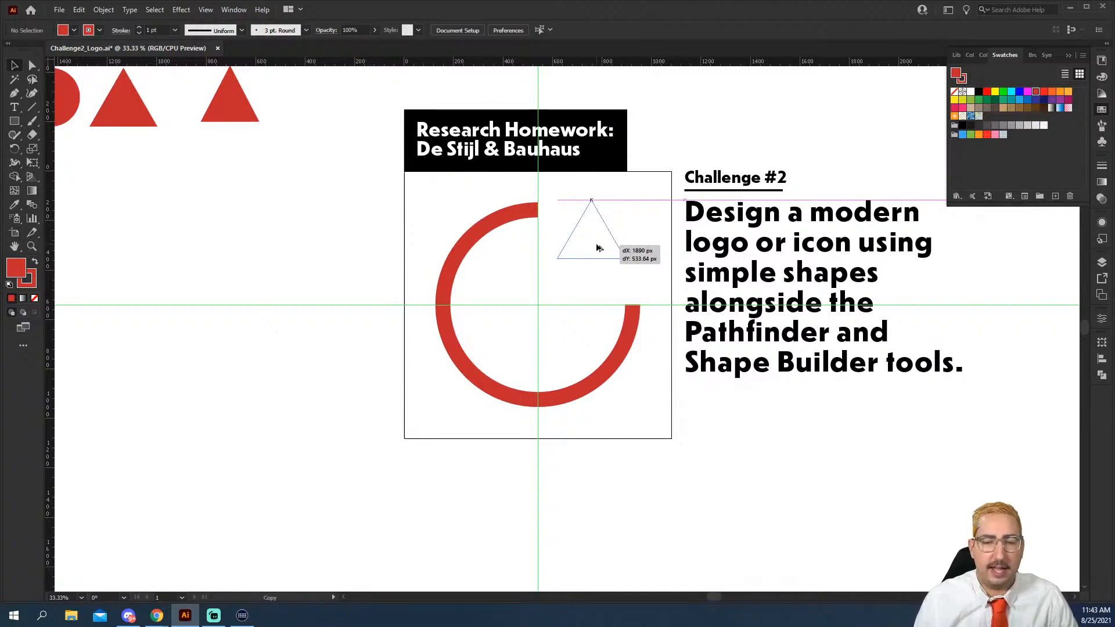
left_click_drag(600, 248, 600, 249)
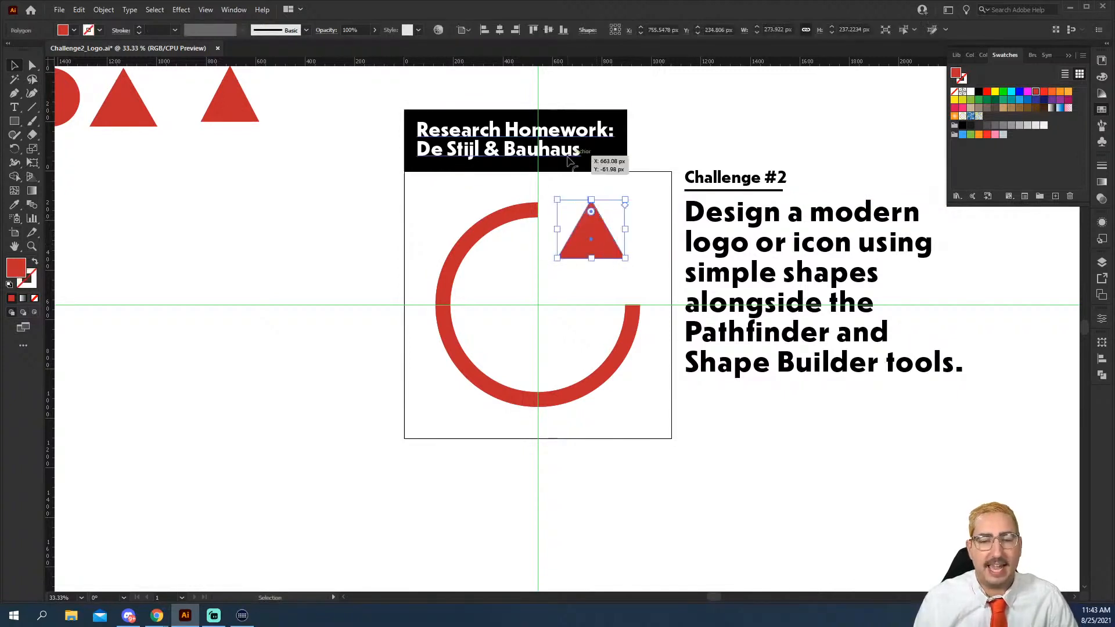
key("r")
left_click_drag(592, 177, 639, 195)
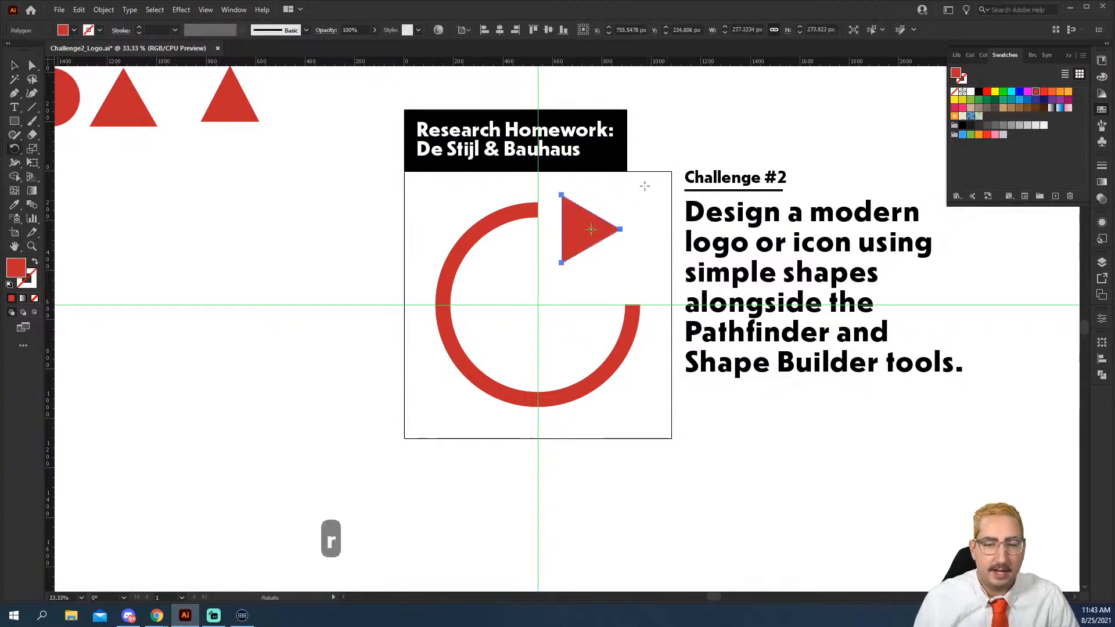
key("v")
left_click(633, 179)
Step: Scale the triangle down to about 117 by 135 px and attach it to the ring's upper open end as an arrowhead
key("z")
left_click(592, 260)
key("v")
left_click_drag(536, 288, 510, 266)
left_click_drag(574, 206, 529, 242)
left_click_drag(497, 282, 499, 262)
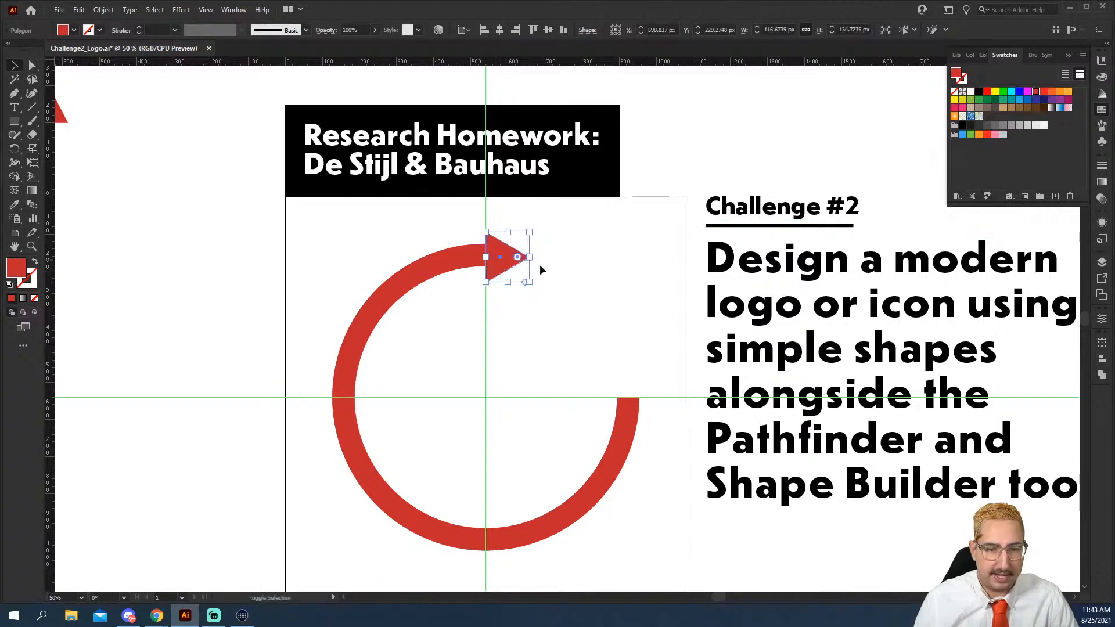
Step: Draw a vertical line about 255 px long from the guide intersection up toward the arrowhead
left_click(568, 301)
key("z")
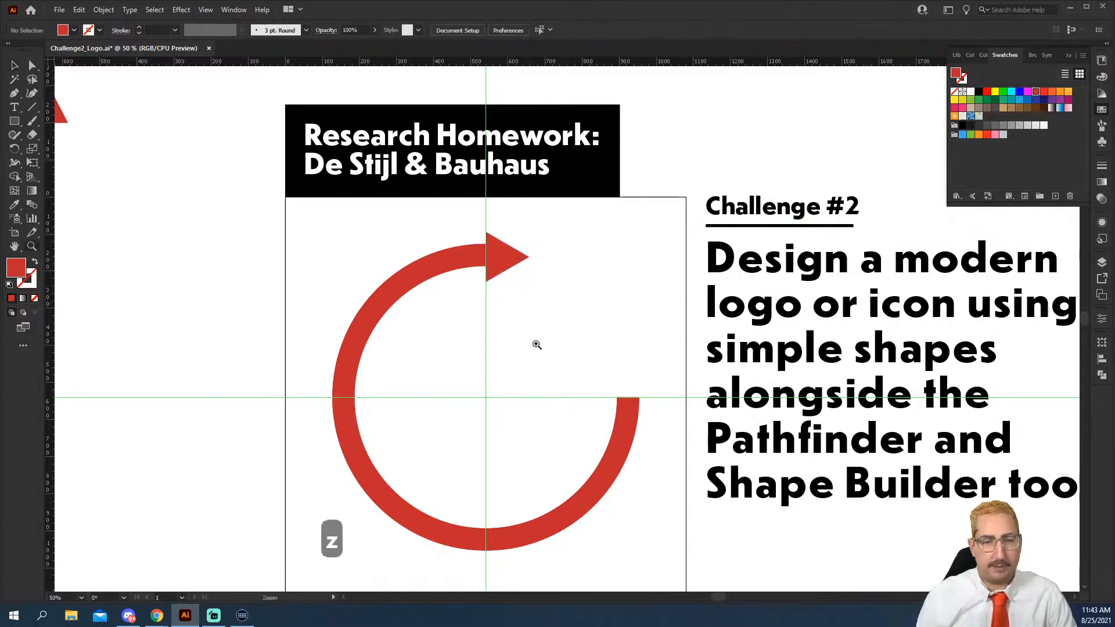
left_click(538, 346, "alt")
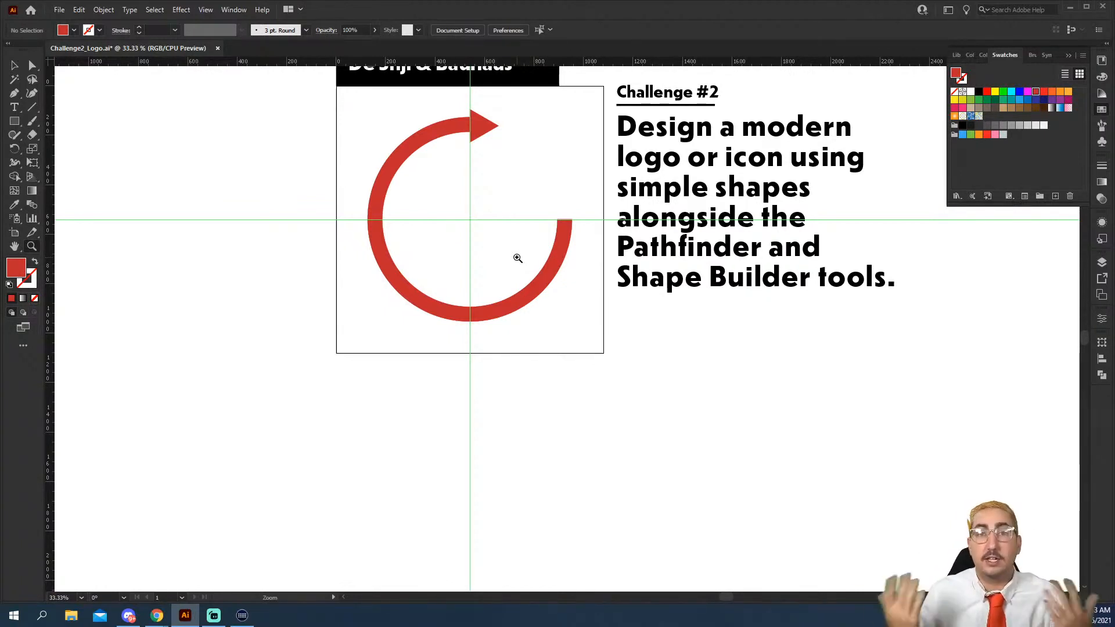
left_click(32, 110)
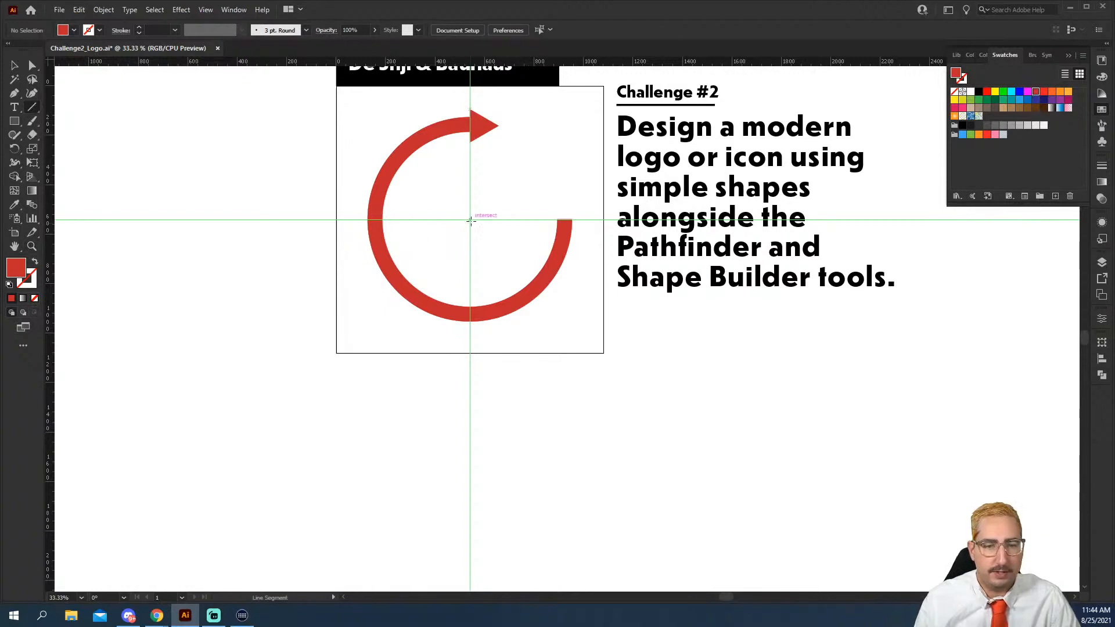
left_click_drag(470, 219, 470, 156)
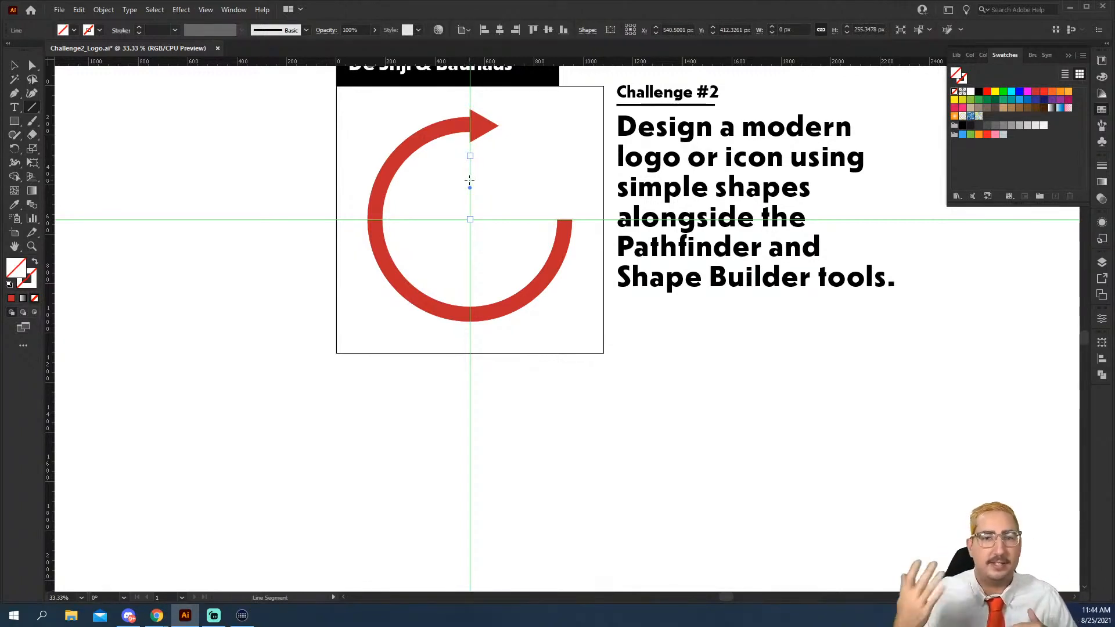
Step: Apply the arrowhead's red as the line's stroke color by sampling it with the Eyedropper
key("z")
left_click(514, 204)
left_click(556, 281)
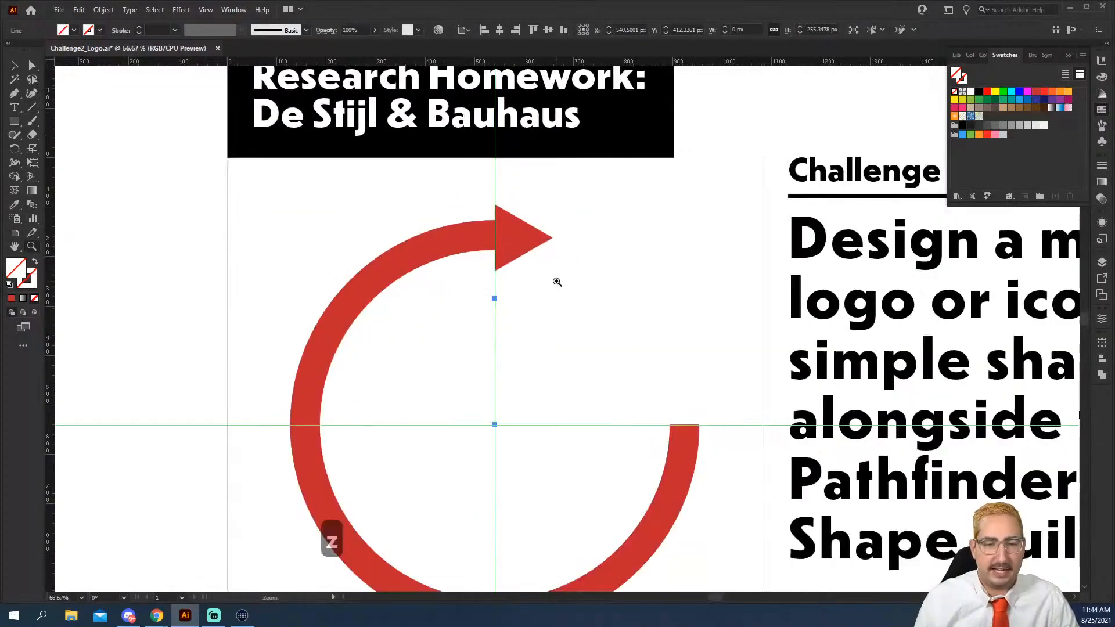
left_click(32, 283)
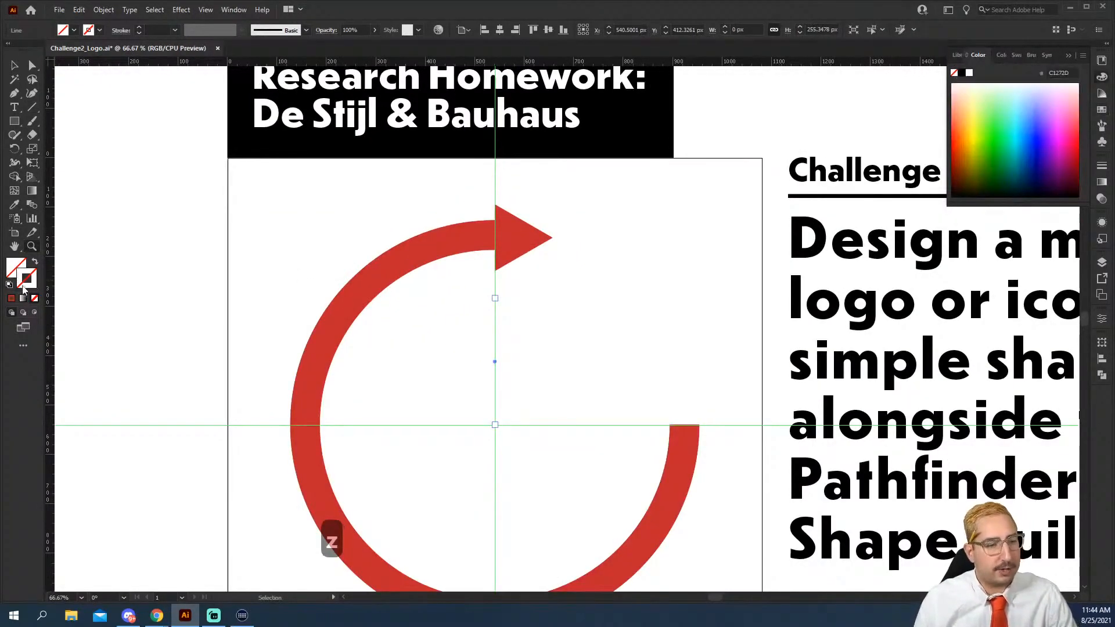
key("z")
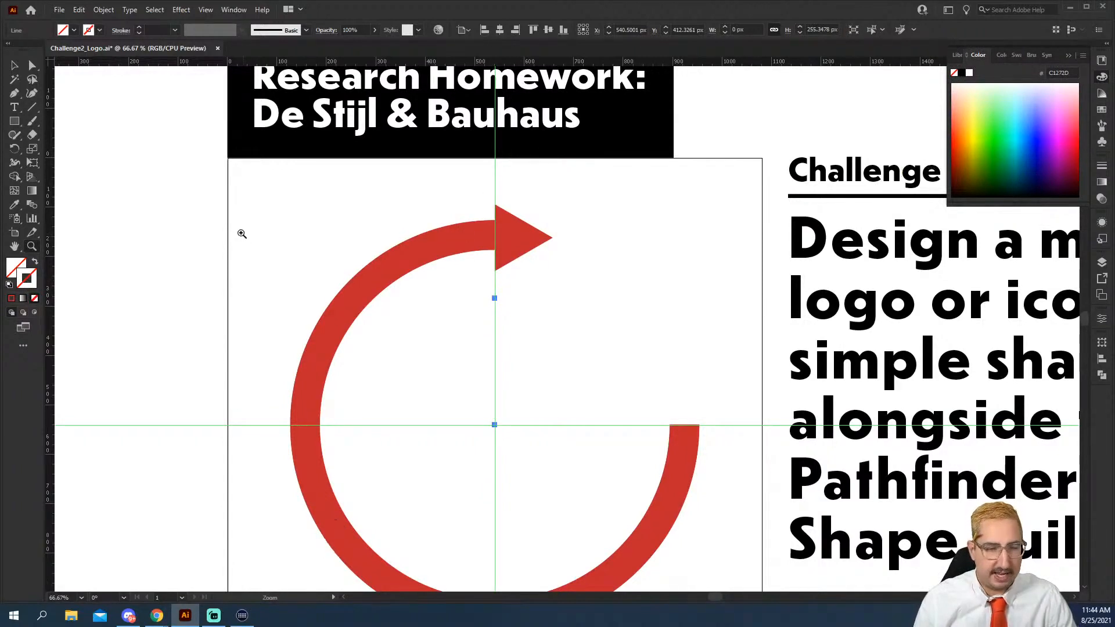
left_click(16, 210)
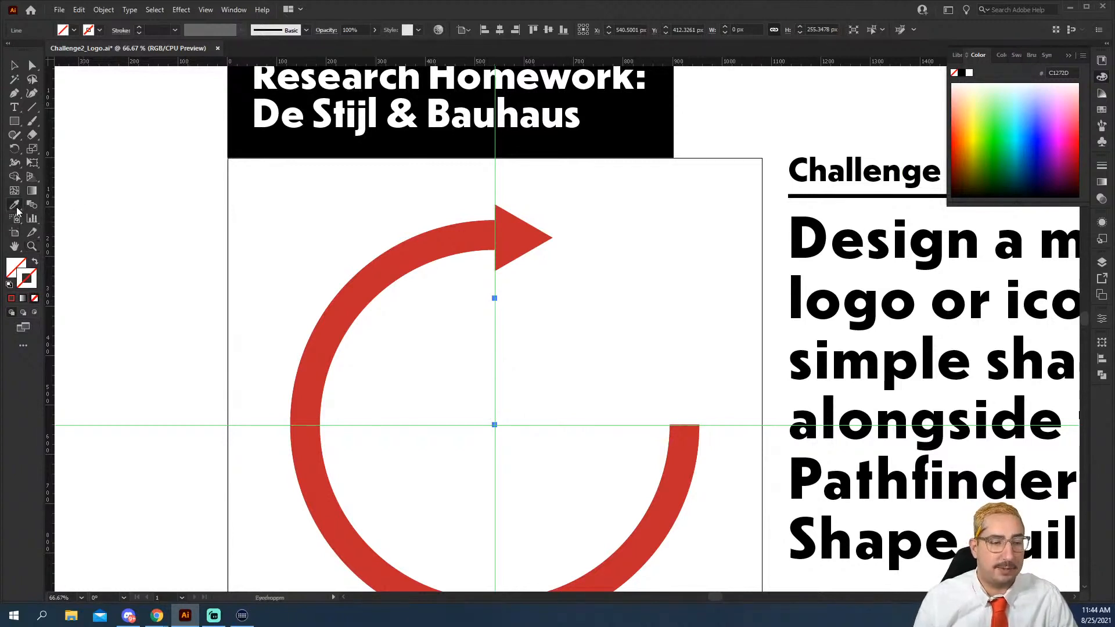
left_click(28, 281)
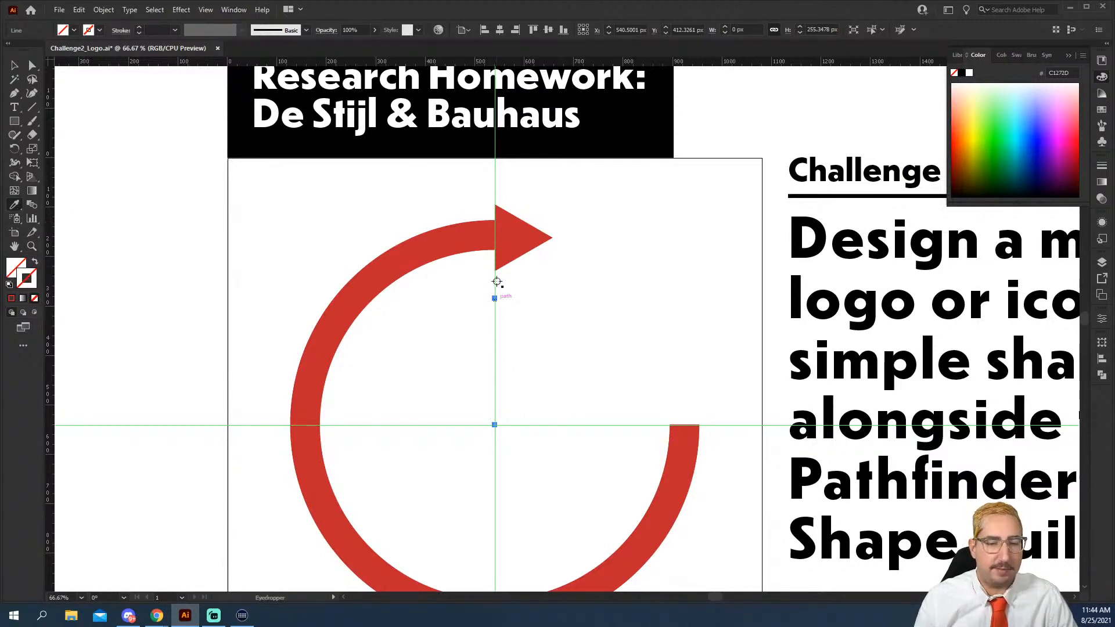
left_click(514, 244, "shift")
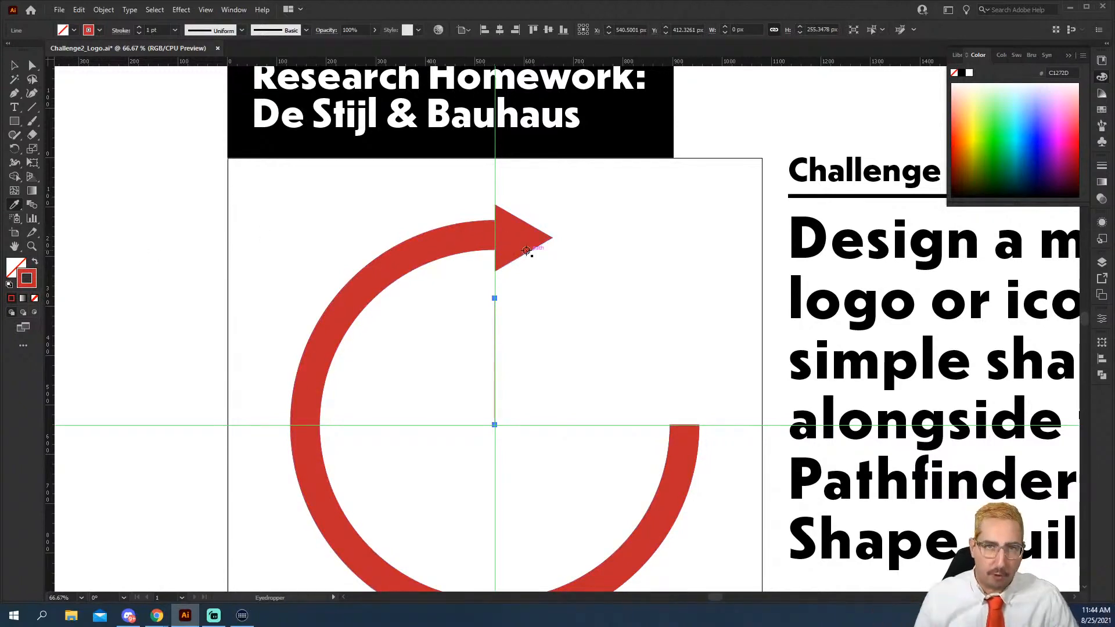
Step: Thicken the line's stroke to 50 pt and deselect it
key("v")
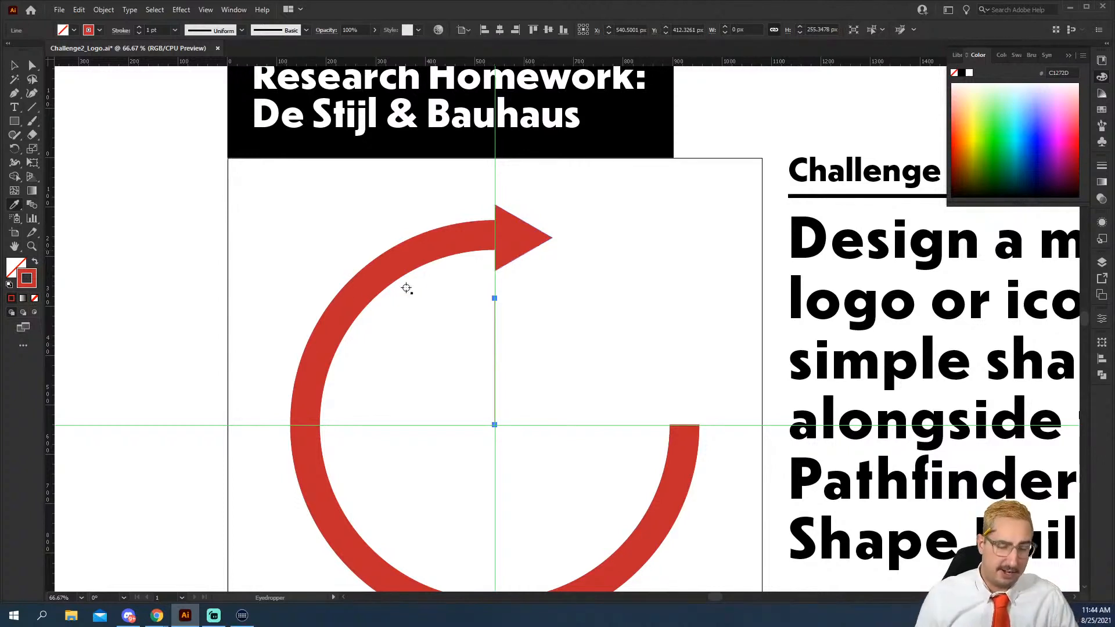
left_click(153, 31)
key("shift+Up")
key("shift+Up")
key("shift+Up")
key("shift+Up")
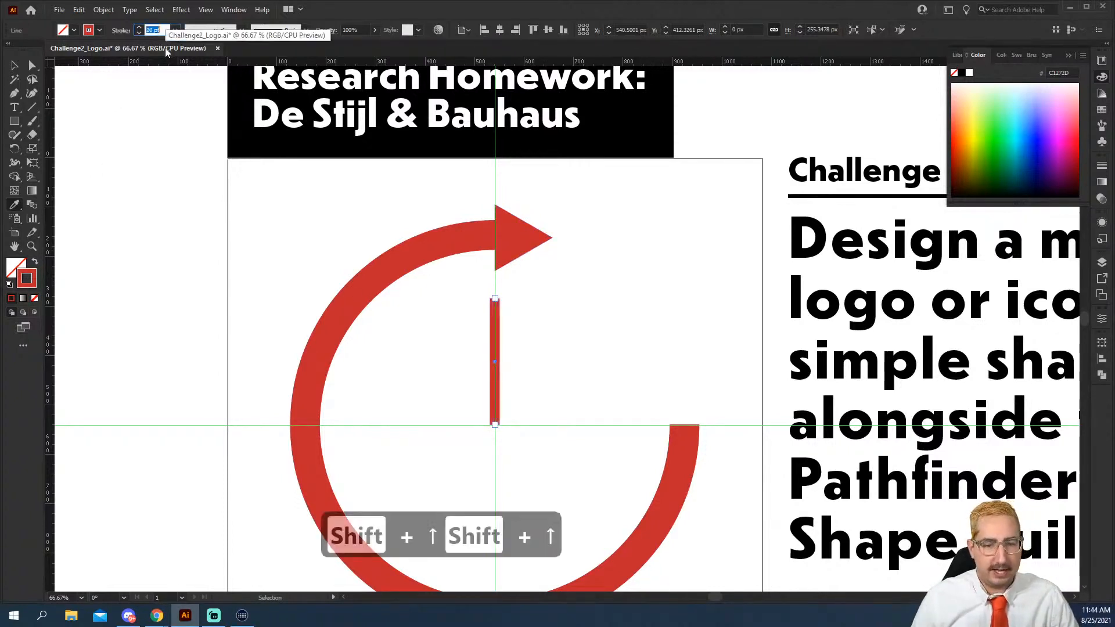
key("shift+Up")
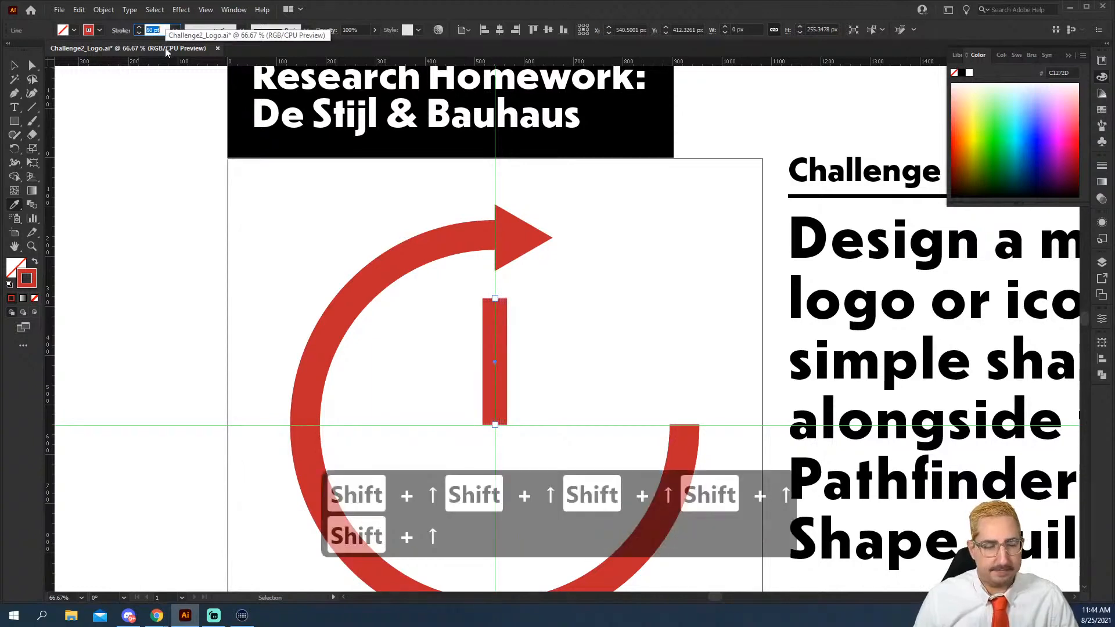
left_click(480, 366)
key("space")
left_click_drag(481, 366, 454, 202)
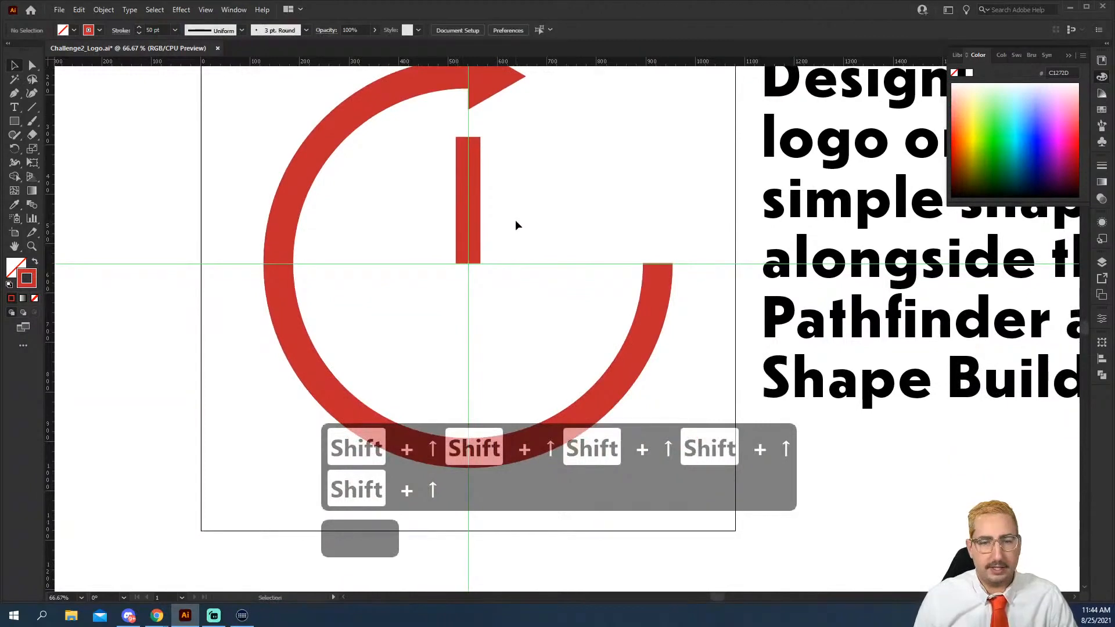
Step: Set the rotation origin at the vertical line's lower endpoint and try rotating the line by 45° clockwise
left_click(467, 186)
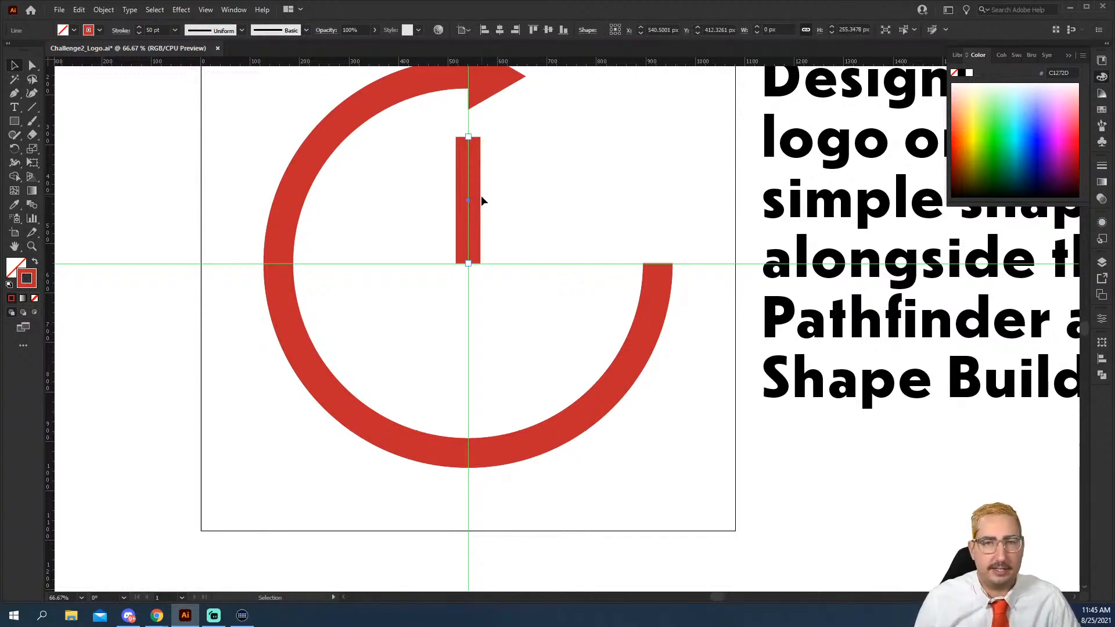
key("r")
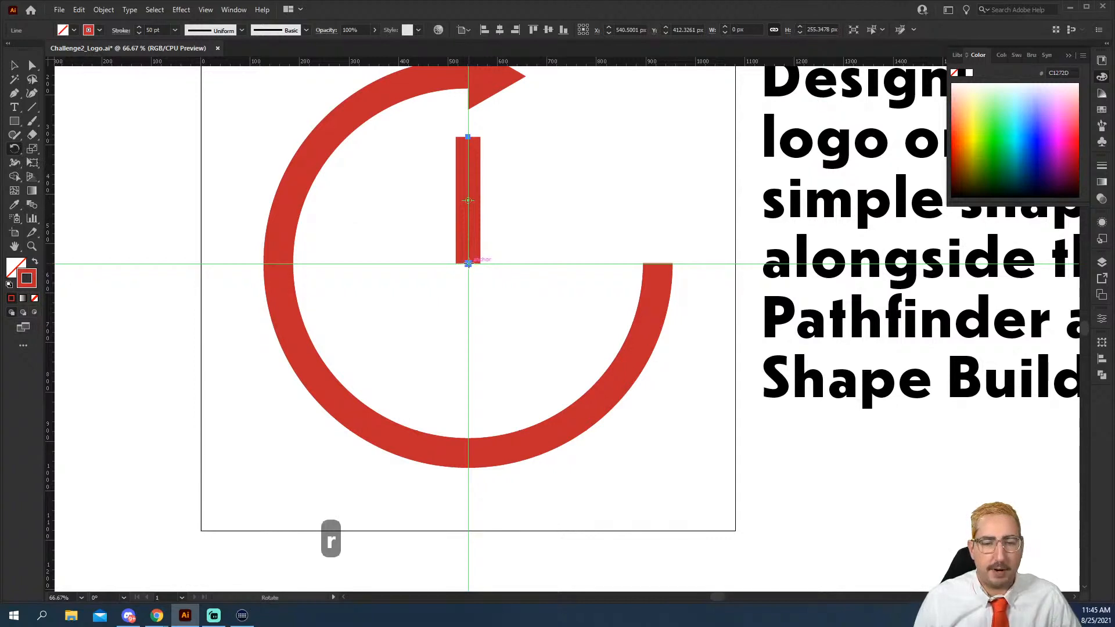
left_click(468, 263)
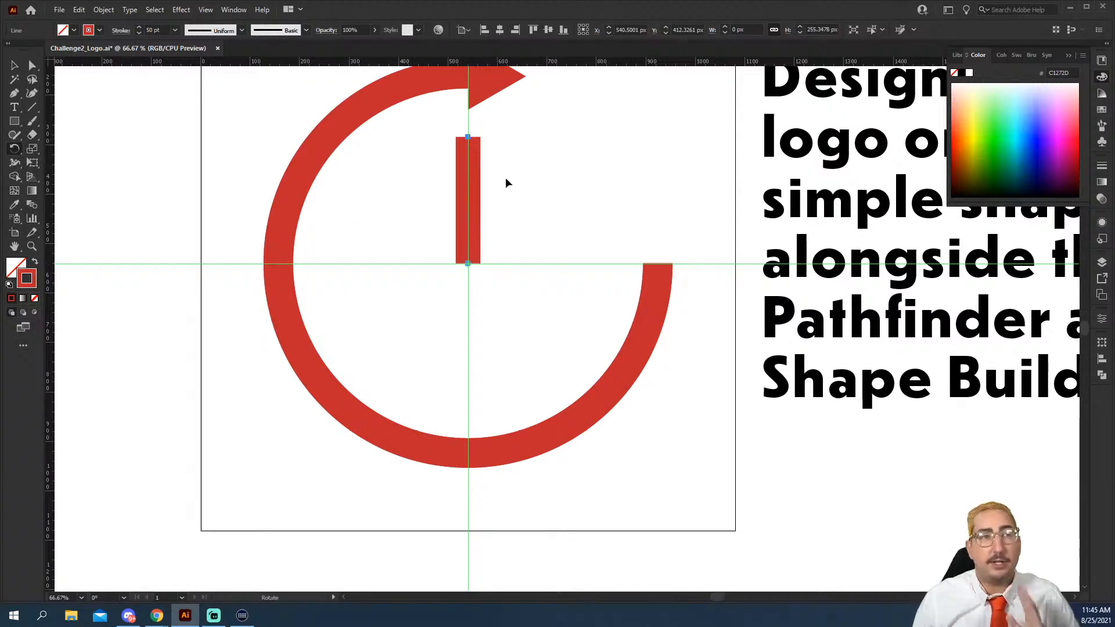
left_click_drag(511, 114, 649, 122)
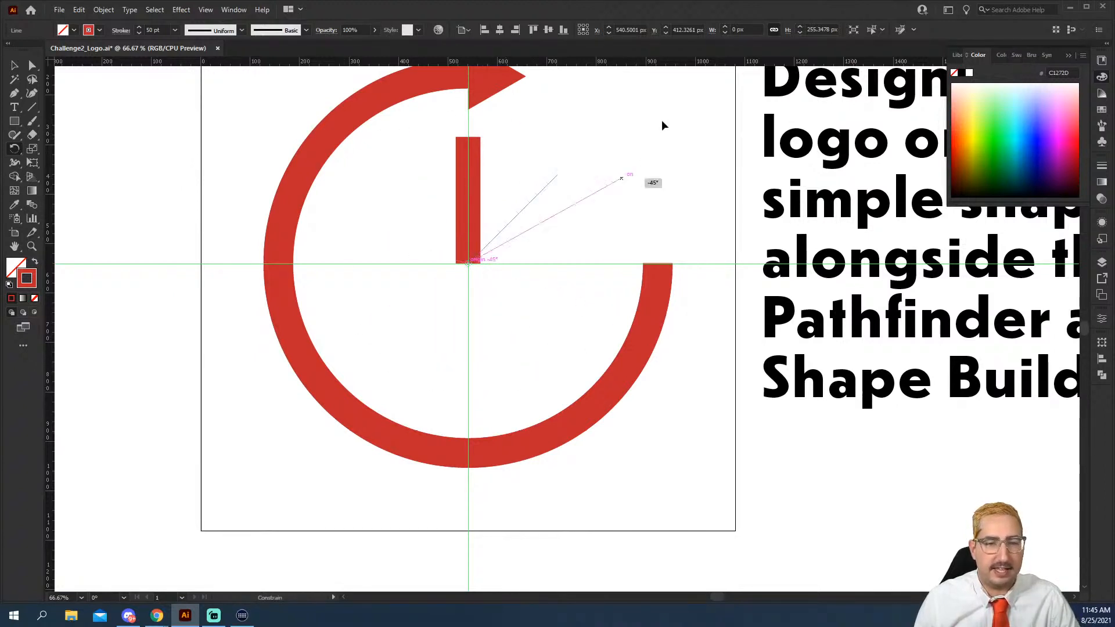
left_click_drag(677, 194, 477, 108)
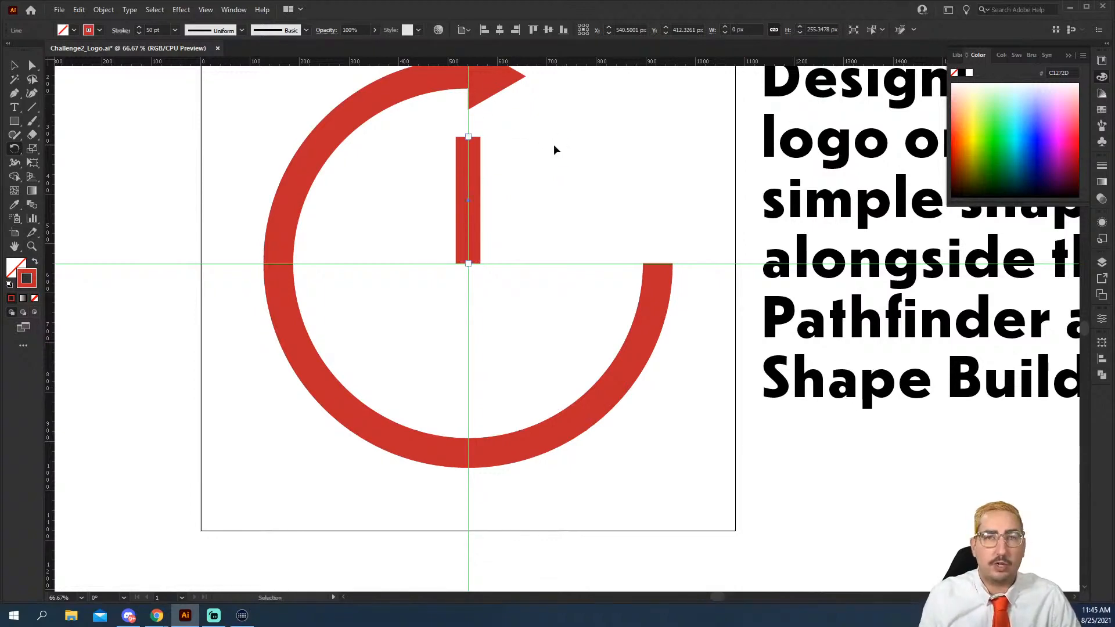
Step: Change the Smart Guides construction guides preference to 60° Angles
key("ctrl+k")
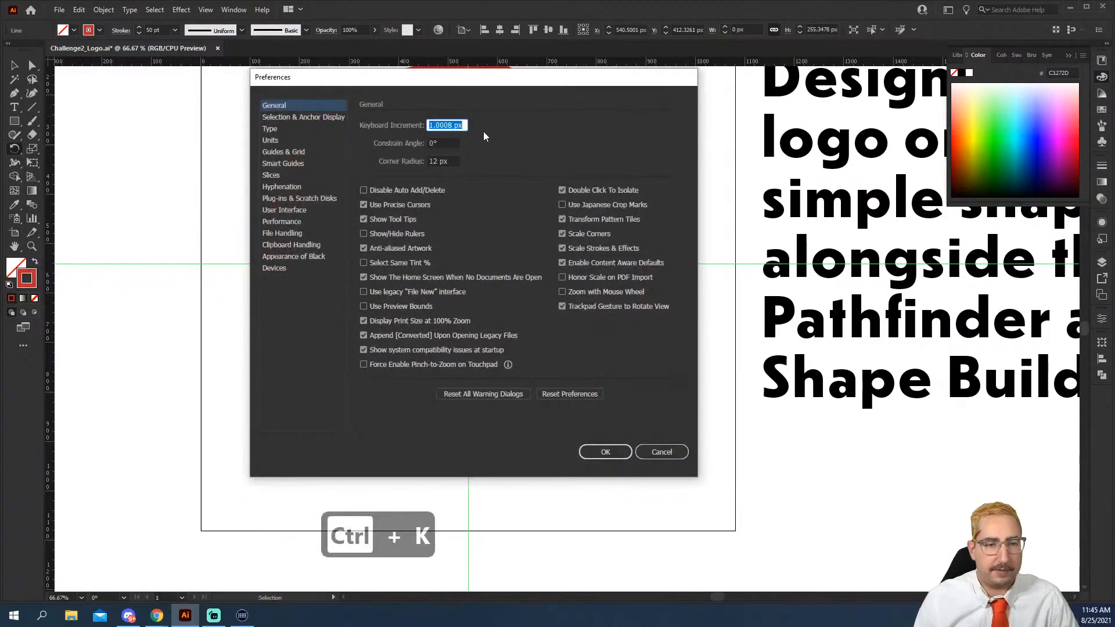
left_click(295, 163)
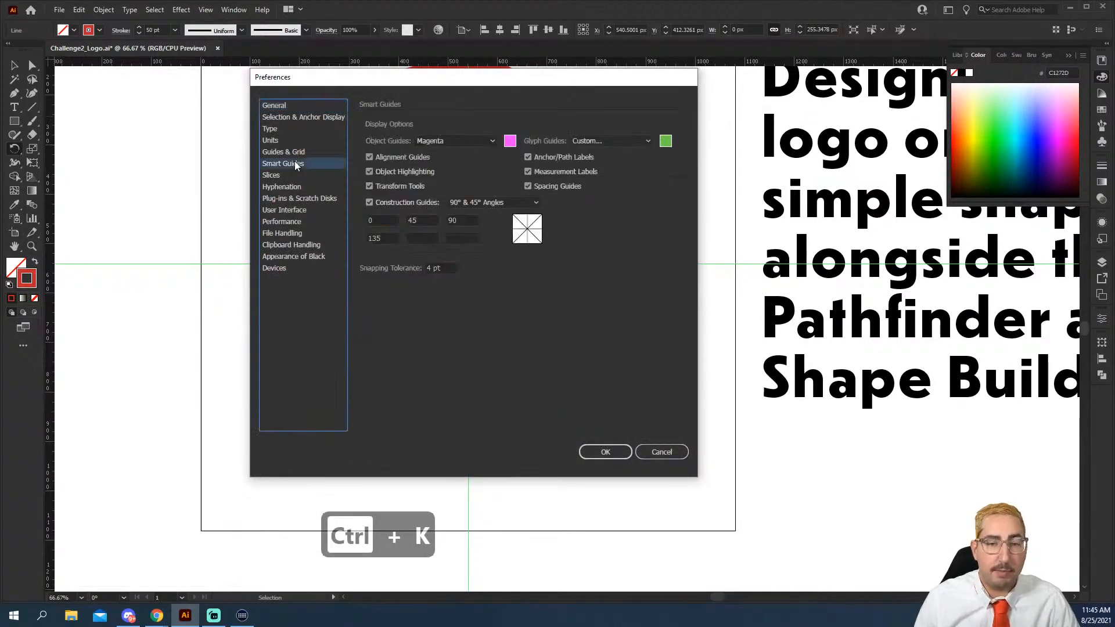
left_click(477, 202)
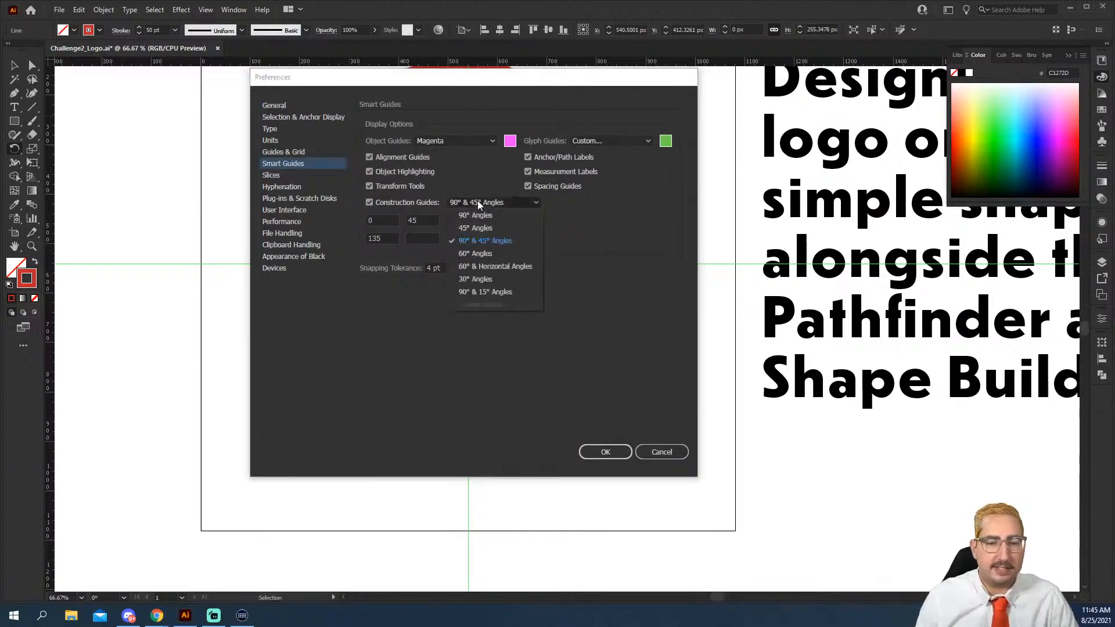
left_click(494, 254)
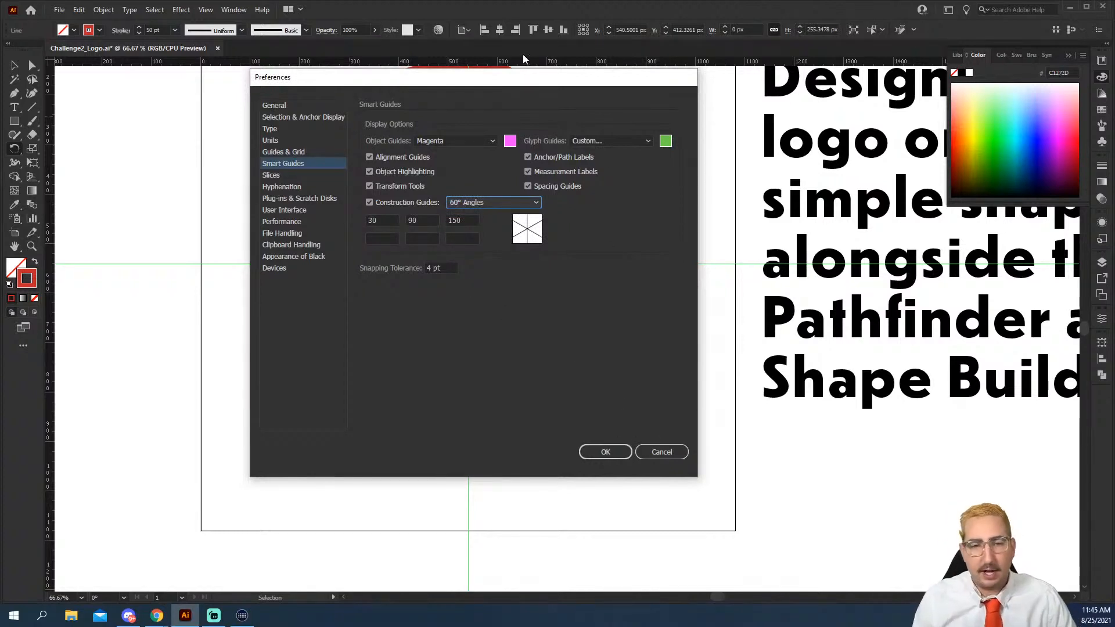
left_click_drag(523, 78, 373, 58)
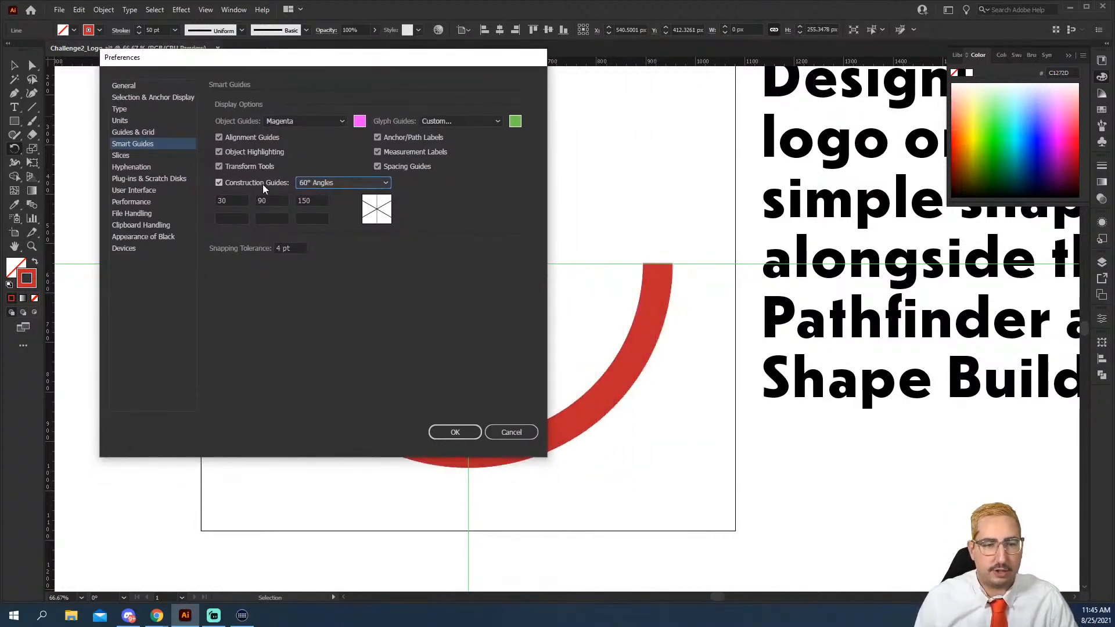
left_click(455, 432)
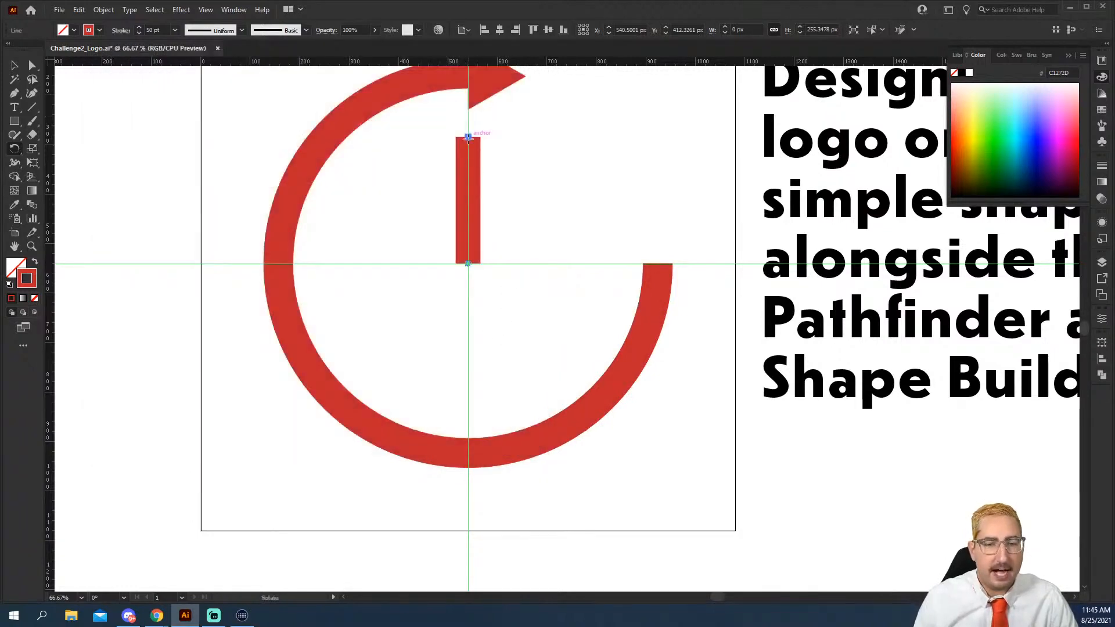
Step: Rotate the thick line 45° clockwise about its lower endpoint at the guide intersection
left_click_drag(469, 137, 358, 200)
key("ctrl+z")
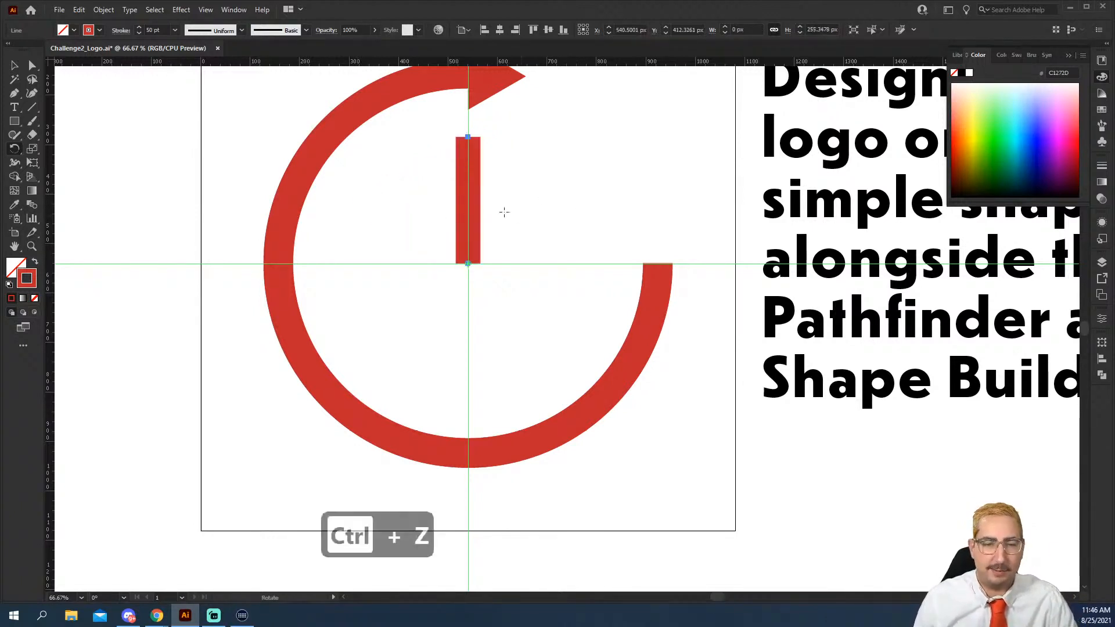
key("r")
left_click_drag(509, 219, 613, 207)
key("v")
left_click(599, 212)
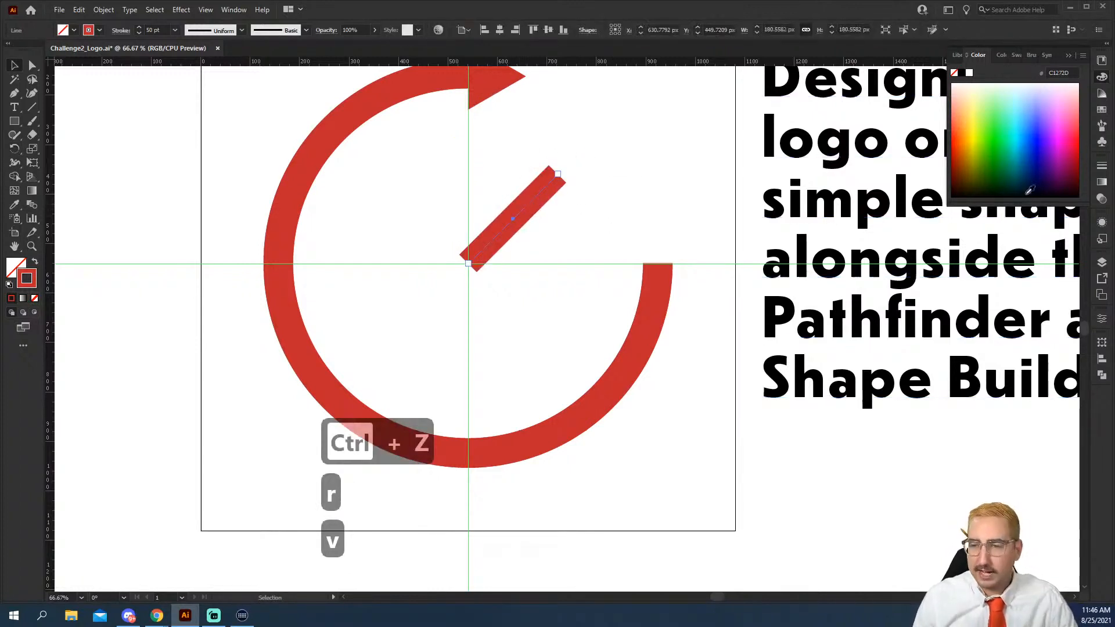
Step: Give the diagonal line round stroke caps and deselect it
left_click(1102, 168)
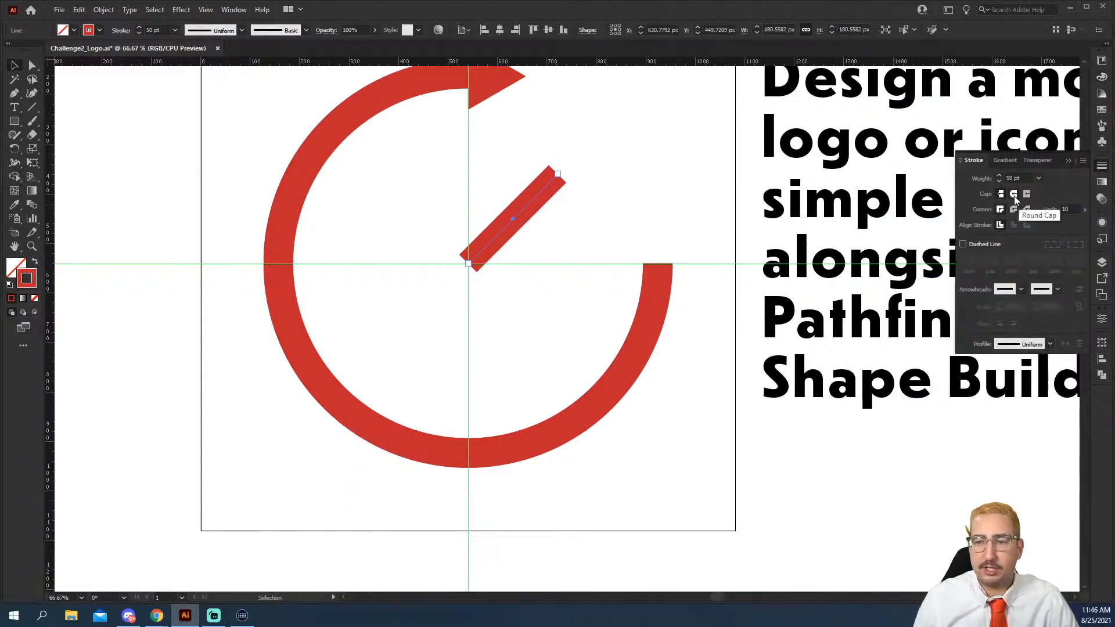
left_click(1014, 197)
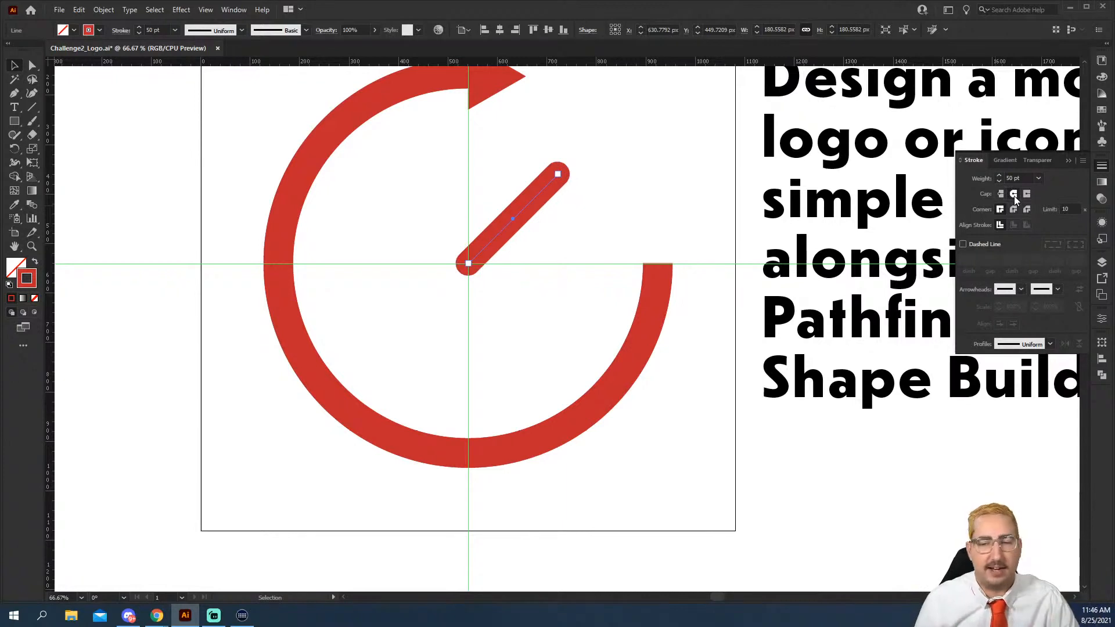
left_click(139, 143)
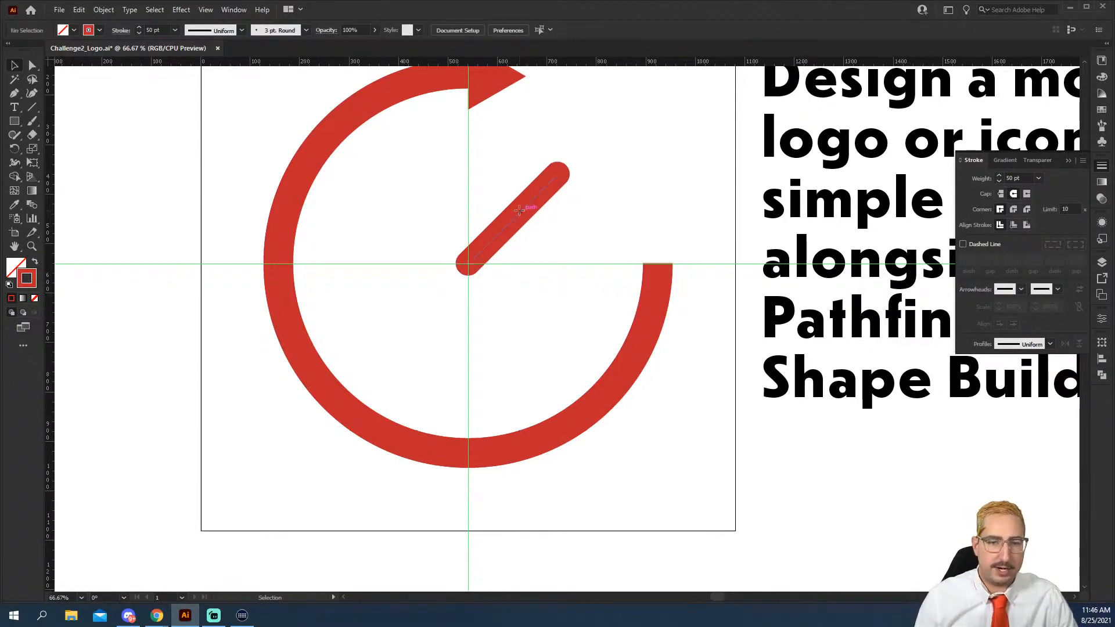
Step: Move the diagonal line up and to the right, away from the guide intersection into the ring's gap, and deselect it
left_click(520, 216)
key("shift+Right")
key("shift+Right")
key("shift+Right")
key("shift+Right")
key("shift+Up")
key("shift+Up")
key("shift+Up")
key("shift+Up")
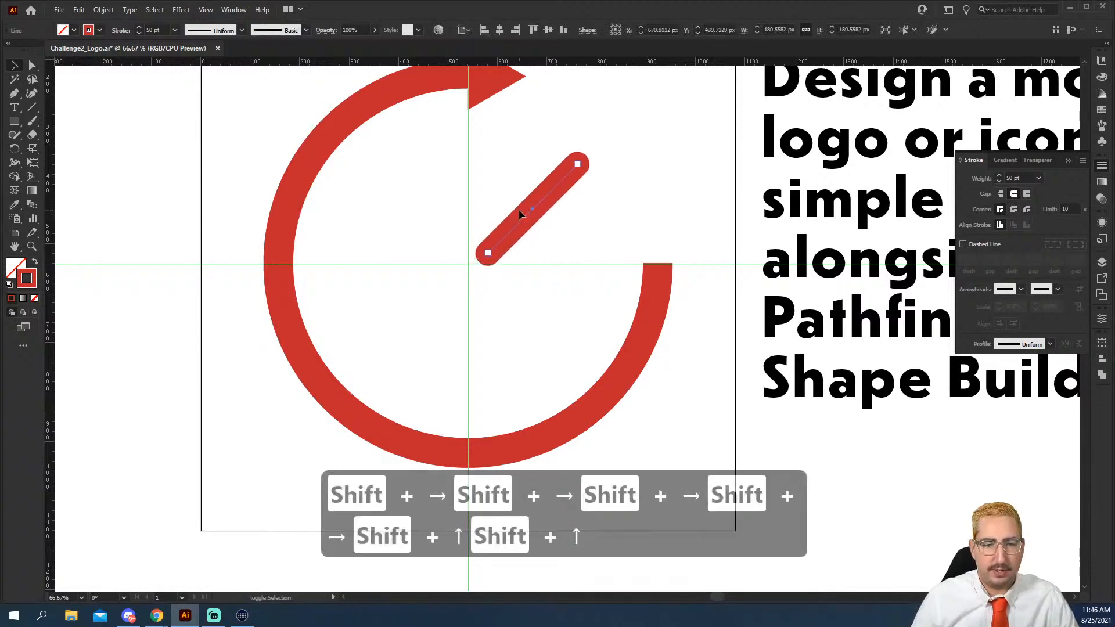
left_click_drag(520, 213, 536, 197)
key("v")
left_click(599, 236)
Step: Place a copy of the diagonal line on the opposite side of the guide intersection, inside the ring's lower-left quarter, and deselect it
key("z")
left_click(557, 316, "alt")
left_click_drag(586, 308, 562, 252)
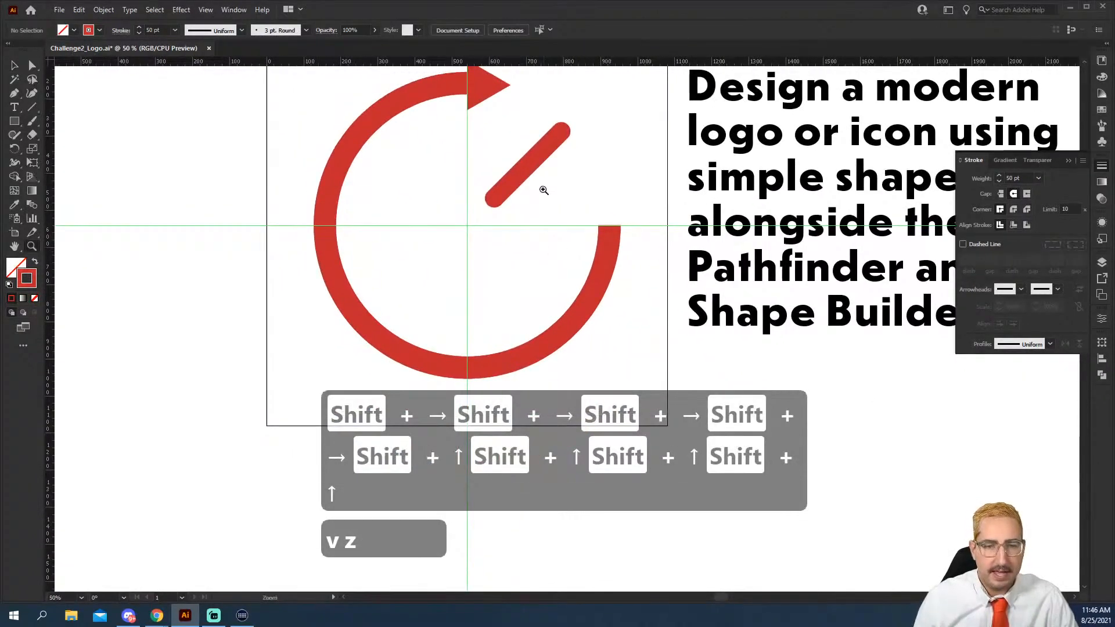
key("v")
left_click_drag(535, 166, 452, 249)
left_click(581, 277)
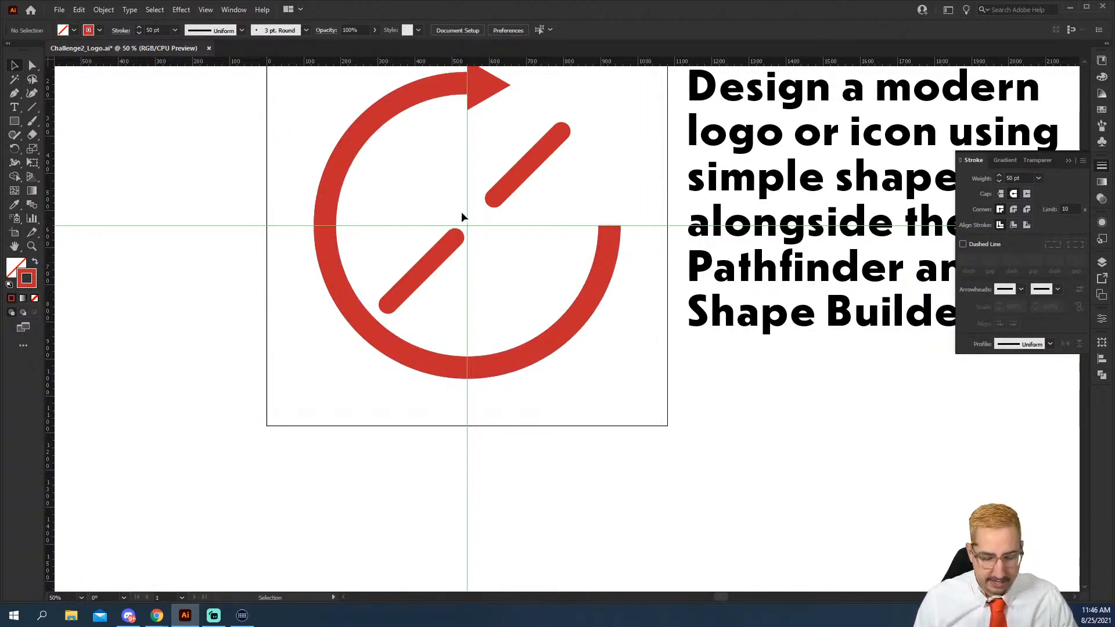
Step: Draw a circle about 529 px in diameter centered on the guide intersection, and swap its fill and stroke for a solid red fill
key("l")
left_click_drag(467, 226, 372, 127)
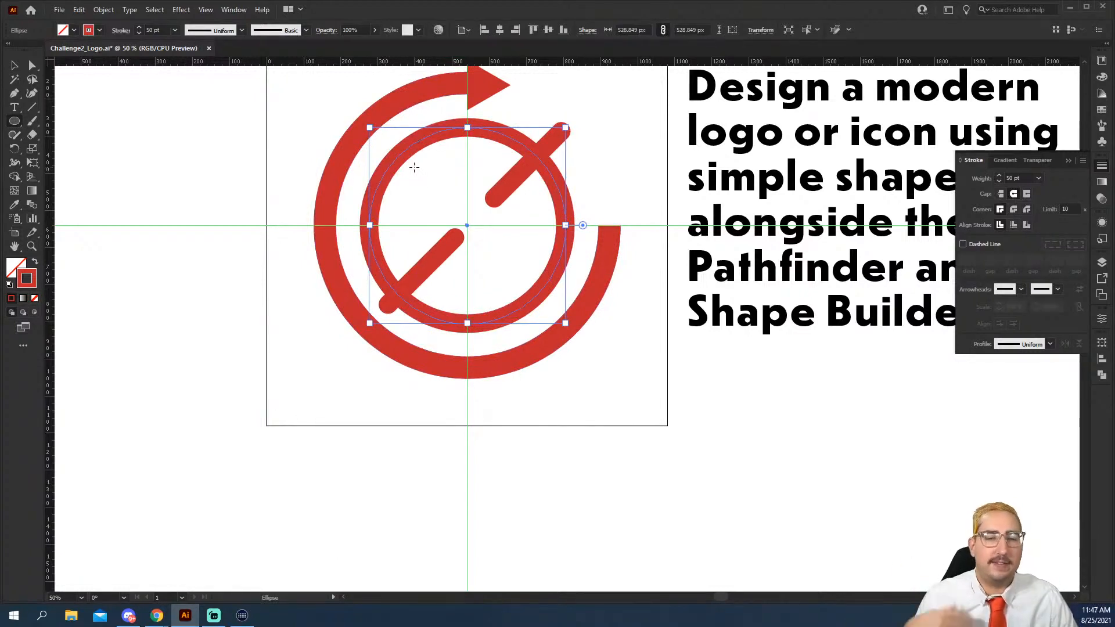
key("shift+x")
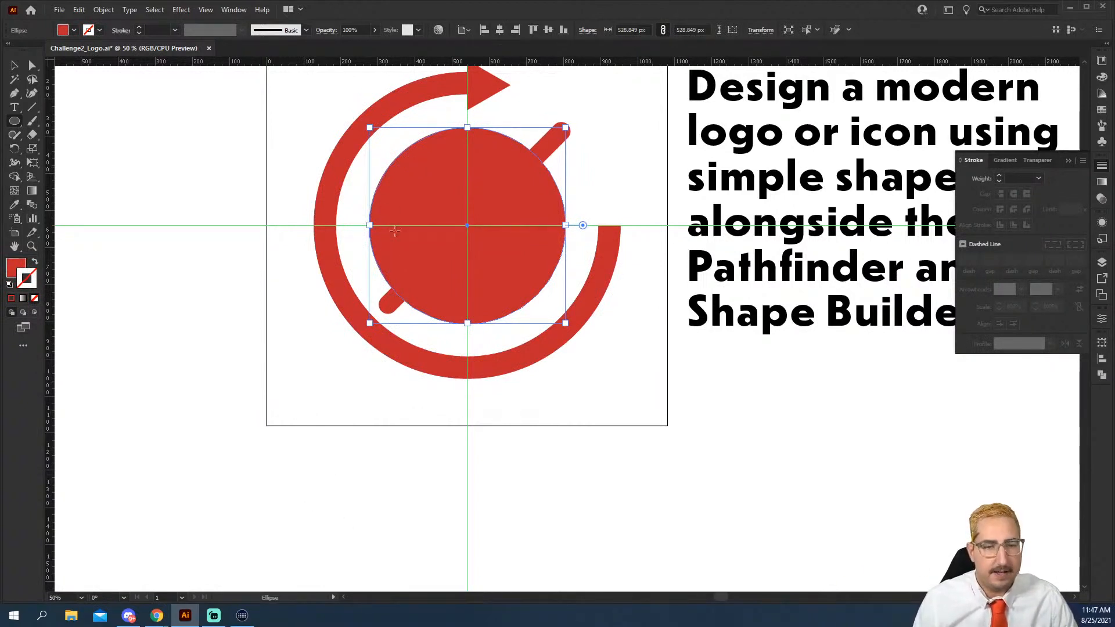
Step: Draw a rectangle about 380 × 359 px over the circle's upper-left quarter, with its lower-right corner at the guide intersection
left_click(15, 67)
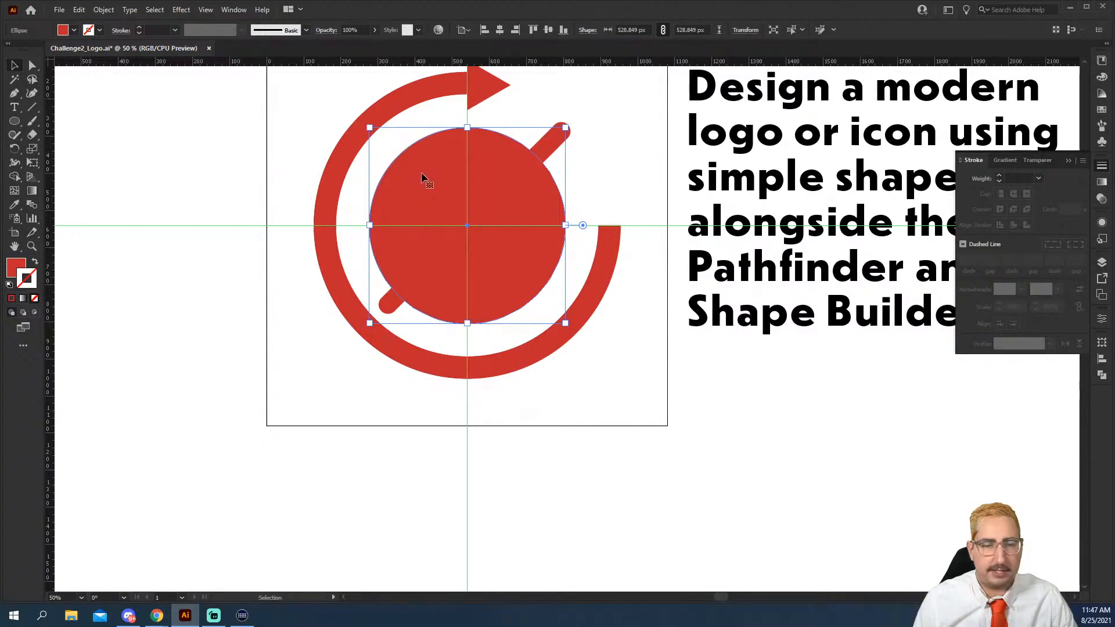
key("m")
left_click_drag(325, 97, 467, 225)
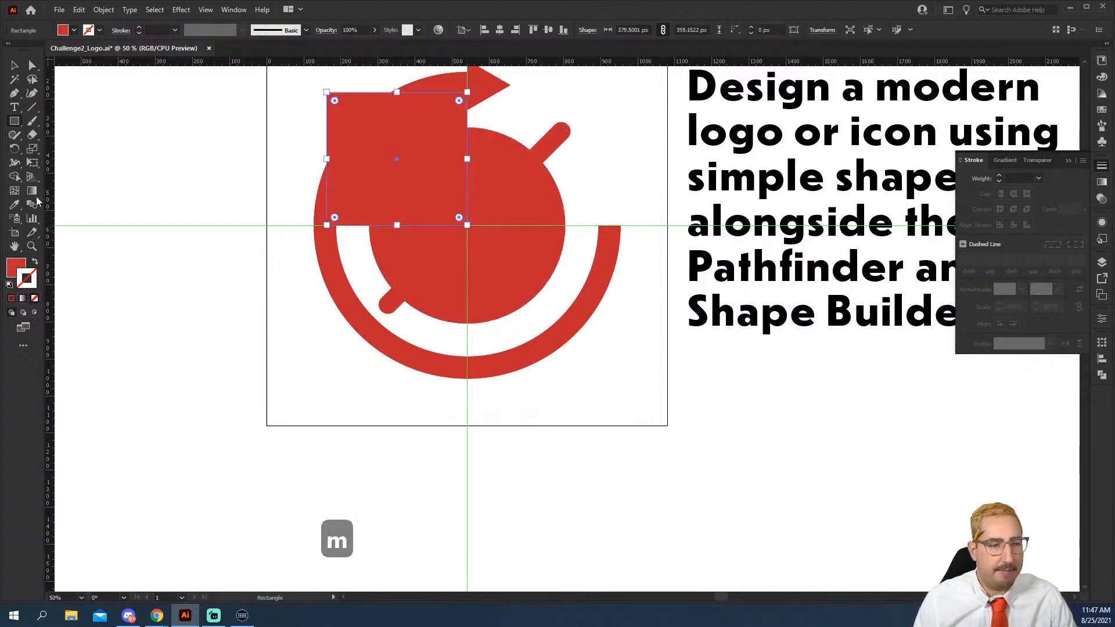
key("v")
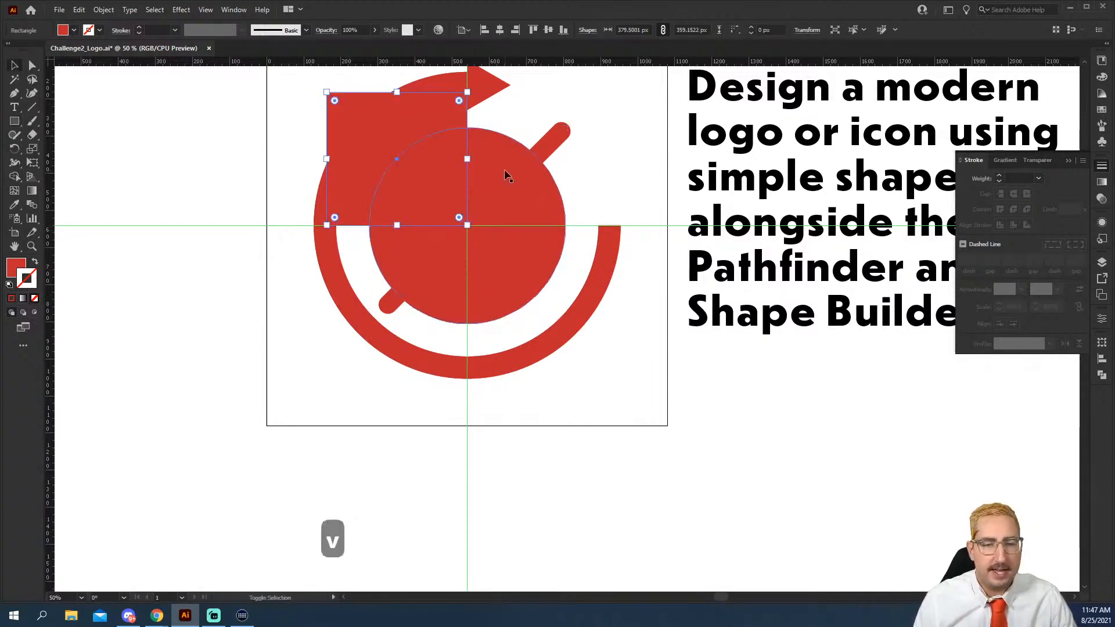
left_click(494, 168, "shift")
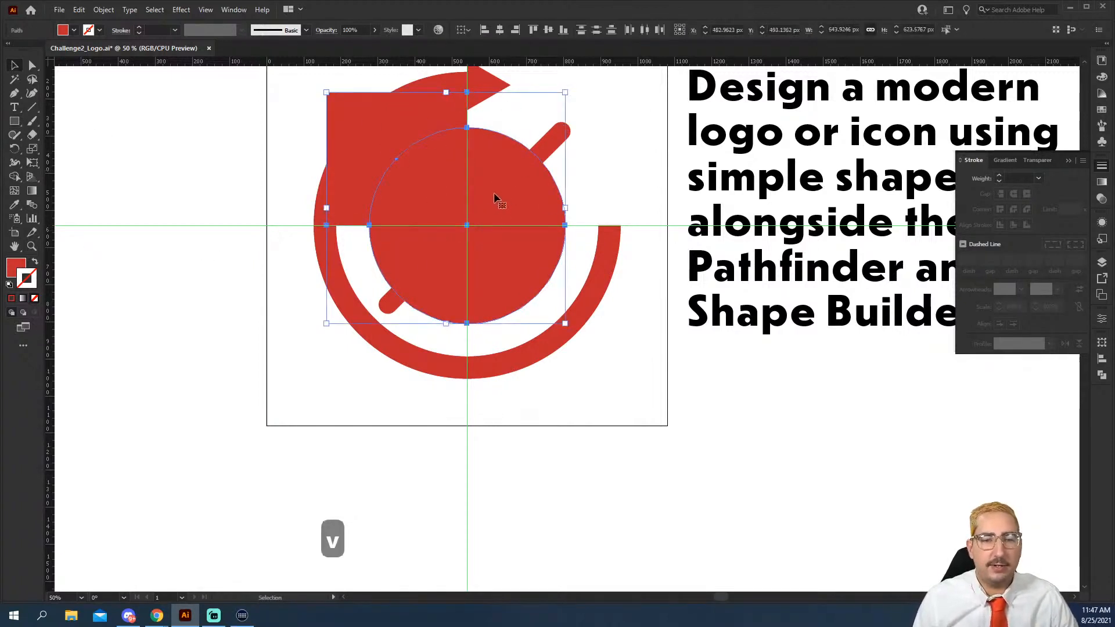
left_click(581, 179)
Step: Fill the circle with green and the rectangle with orange from the swatches, without strokes, and select both shapes
left_click(497, 174)
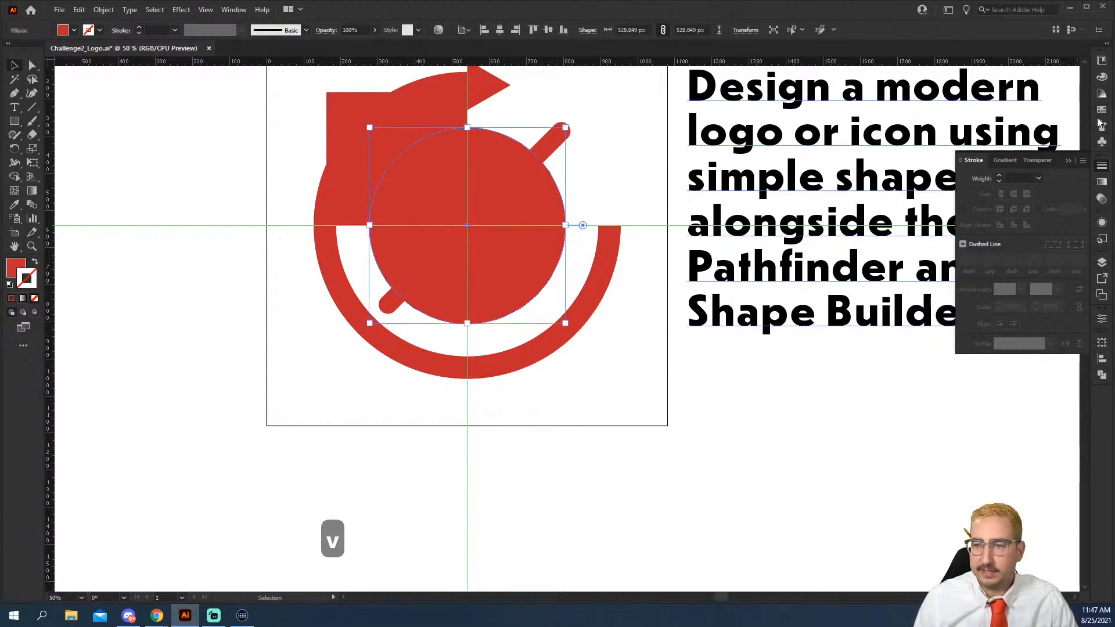
left_click(1102, 109)
left_click(1044, 108)
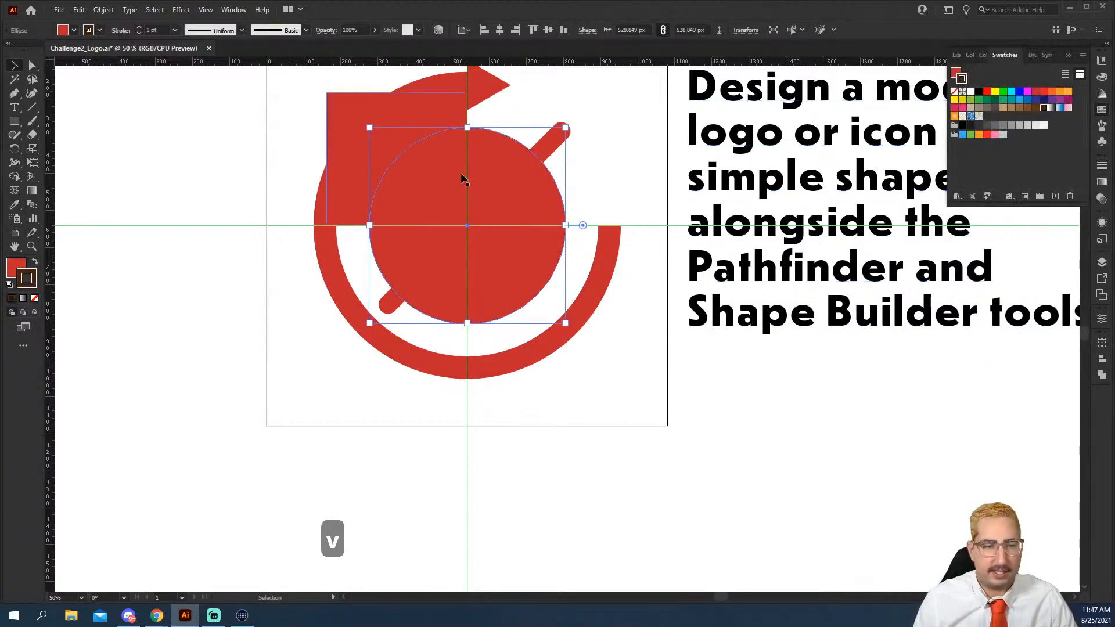
key("slash")
key("x")
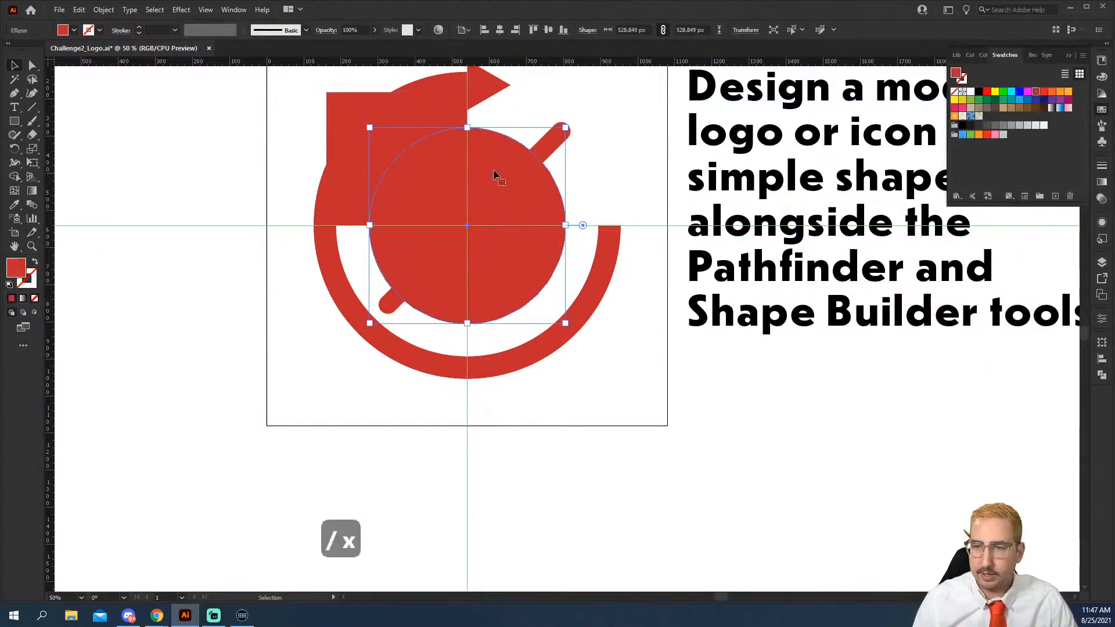
left_click(1003, 99)
left_click(360, 151)
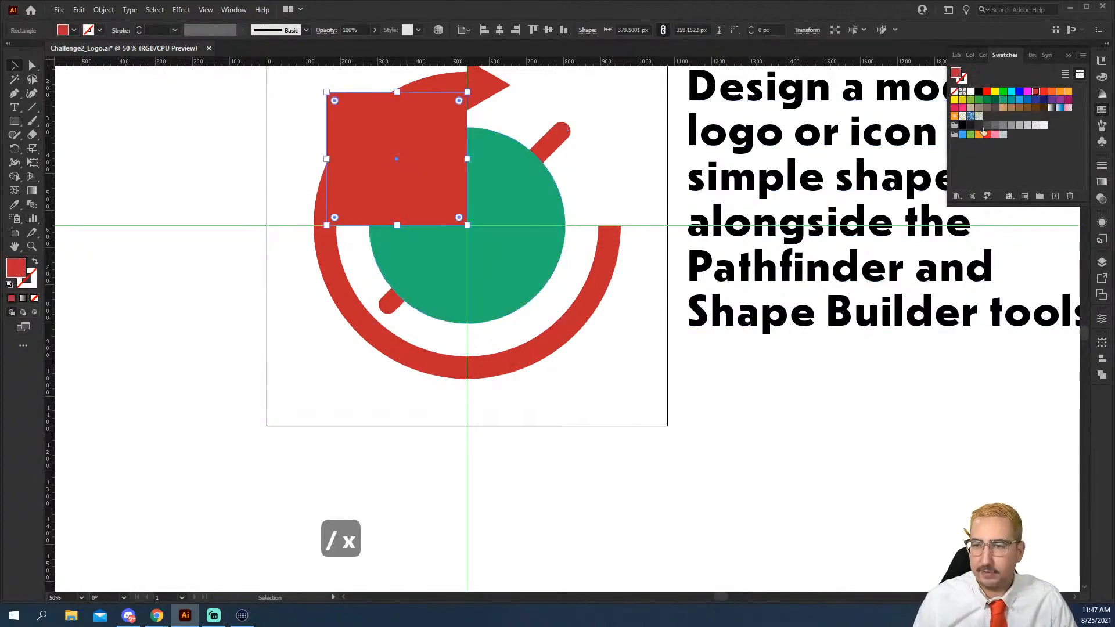
left_click(1061, 92)
left_click(489, 171)
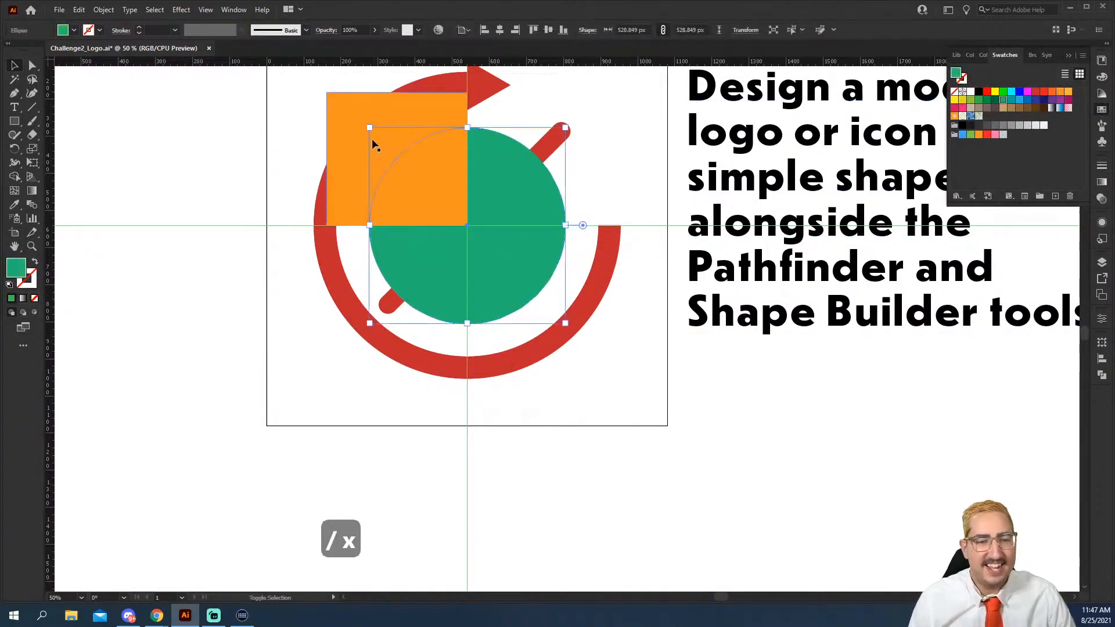
left_click(354, 155, "shift")
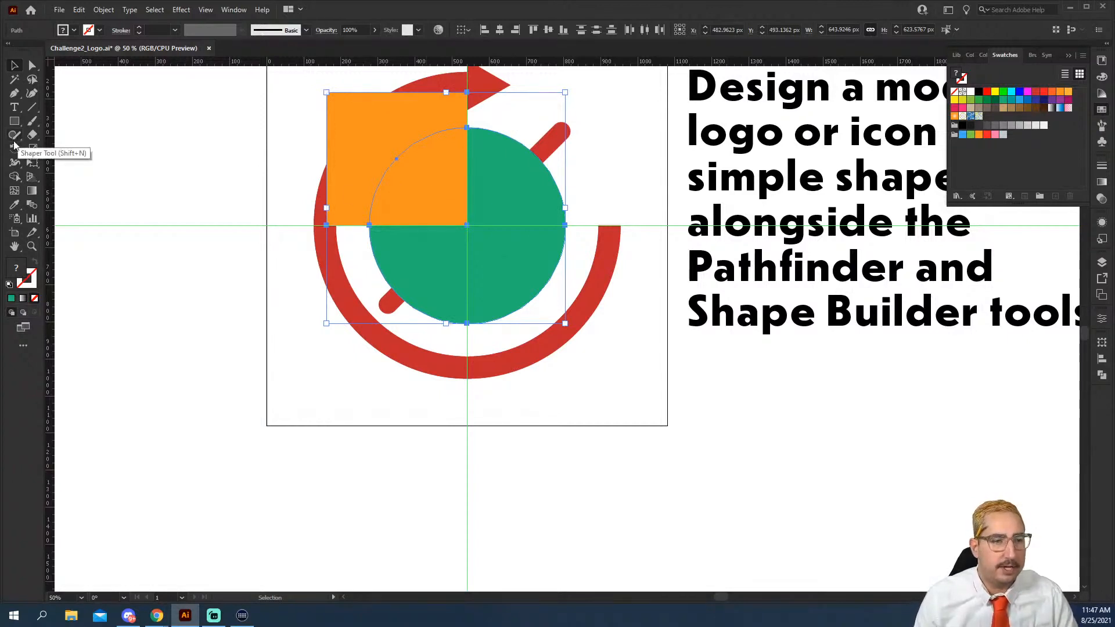
Step: Try to remove everything outside the overlap of the circle and rectangle with the Shape Builder, and undo it
left_click(15, 163)
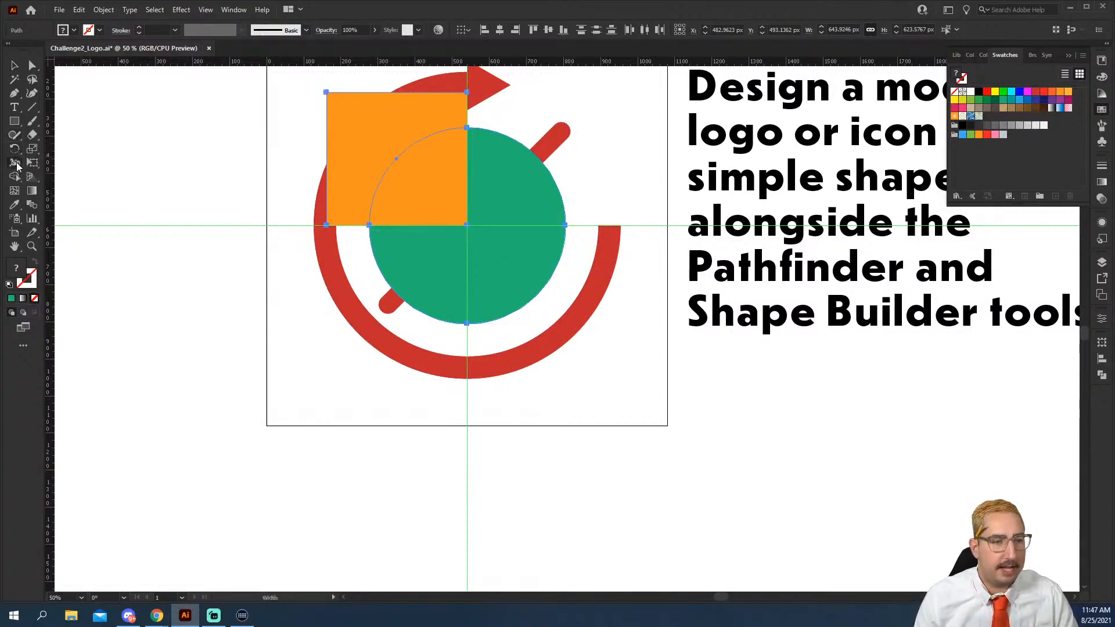
left_click(14, 181)
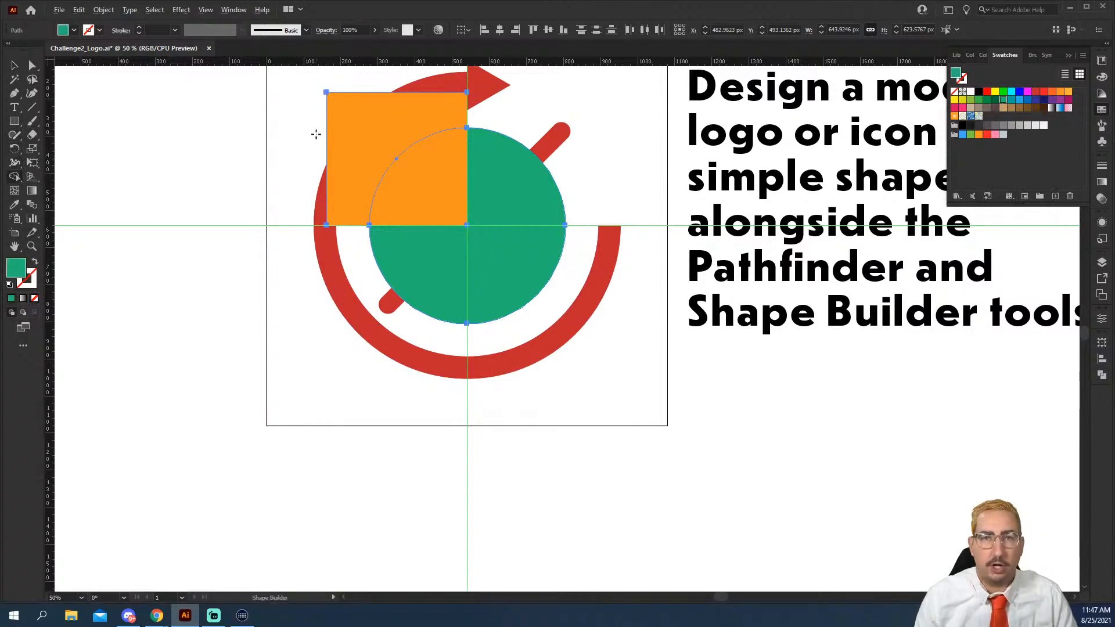
mouse_move(341, 129)
left_mouse_down()
mouse_move(389, 110)
mouse_move(475, 104)
mouse_move(516, 135)
mouse_move(519, 177)
left_mouse_up()
left_click_drag(512, 256, 513, 256)
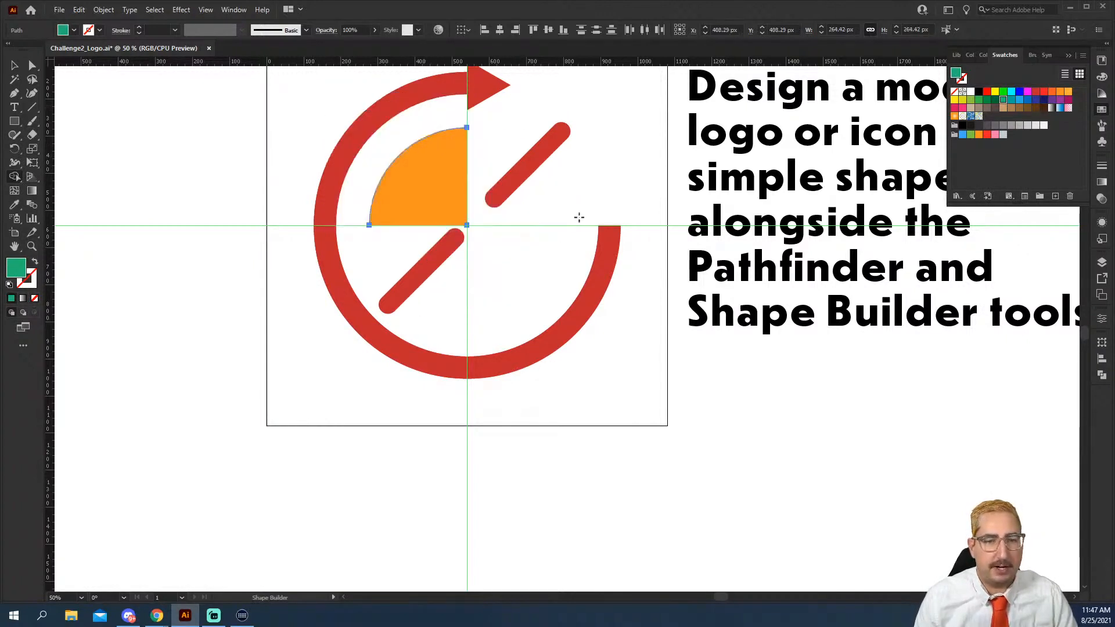
key("ctrl")
key("ctrl+z")
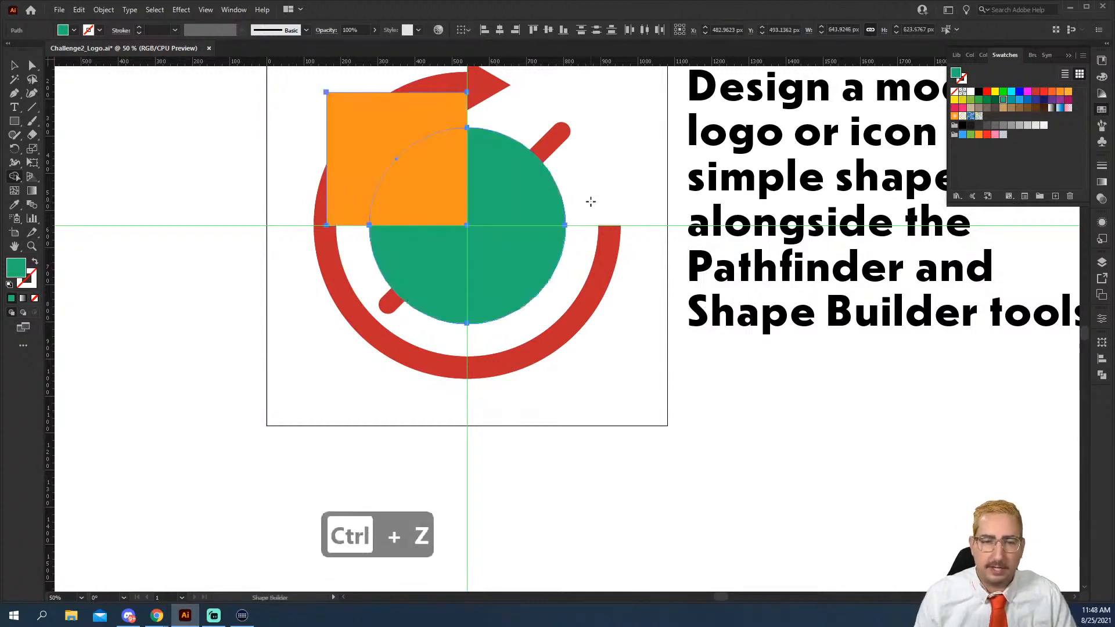
Step: Intersect the circle and rectangle with Pathfinder, move the resulting quarter circle 30 px up and 30 px left, and deselect it
left_click(1102, 376)
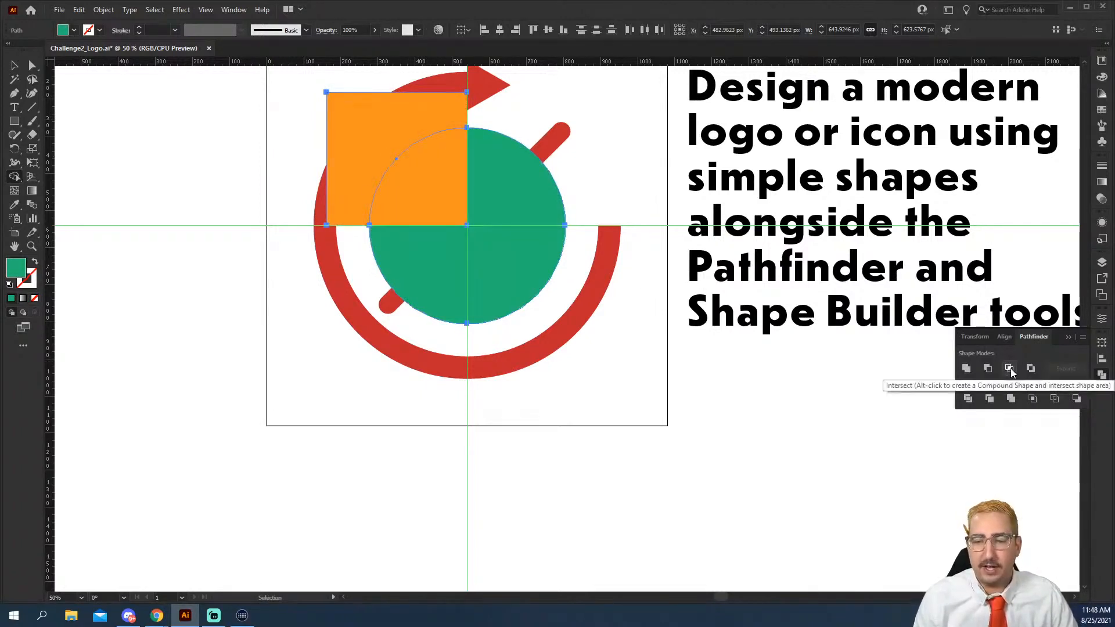
left_click(1010, 368)
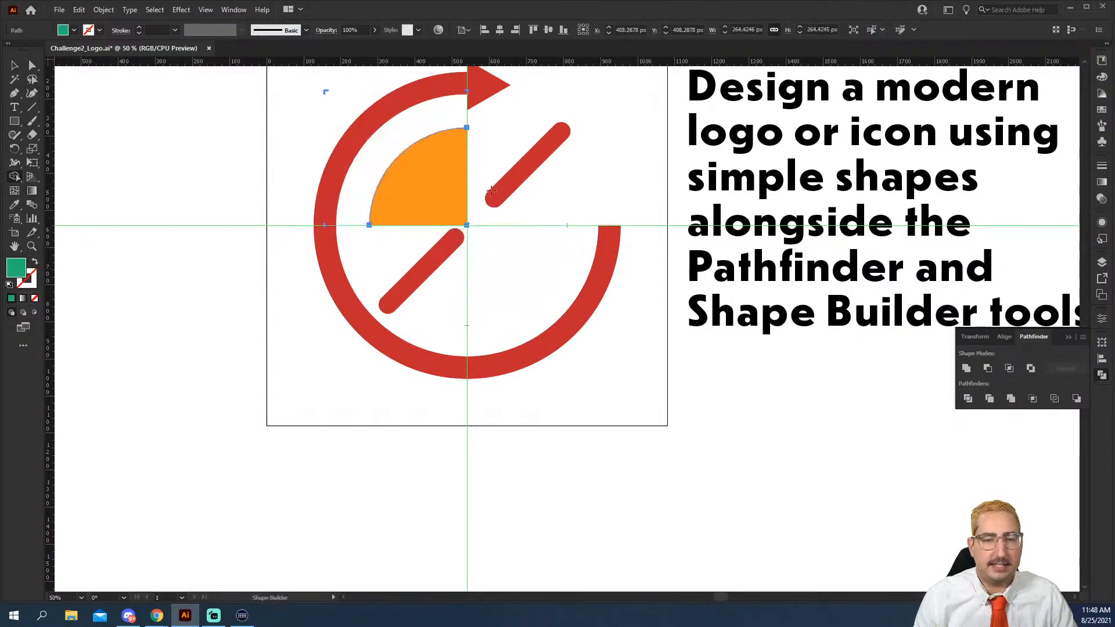
key("v")
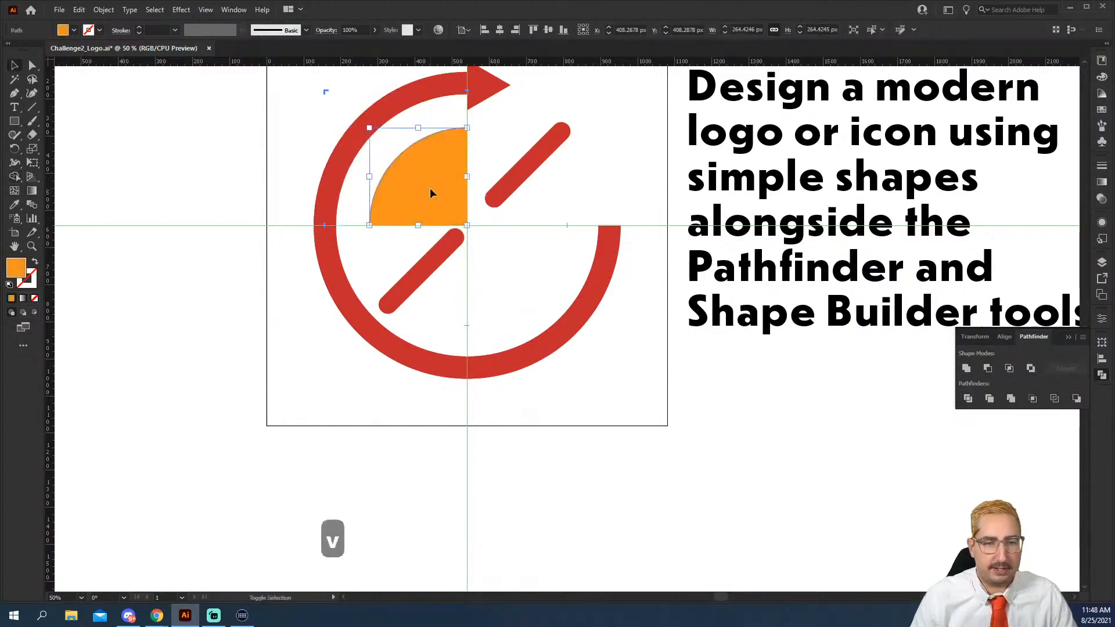
key("shift+Up")
key("shift+Up")
key("shift+Up")
key("shift+Left")
key("shift+Left")
key("shift+Left")
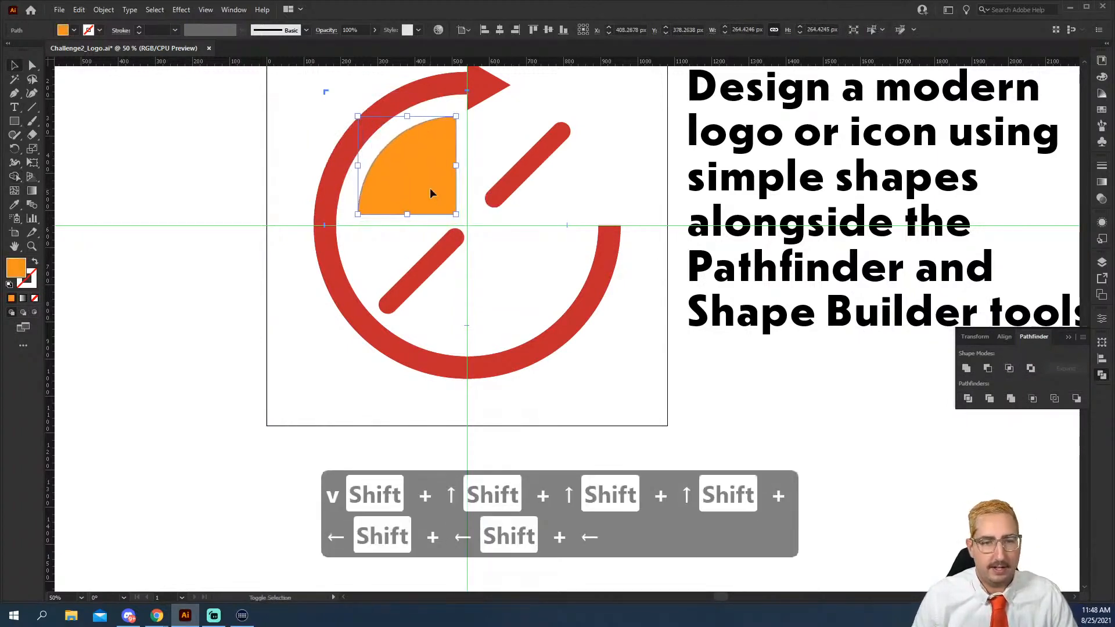
left_click(483, 165)
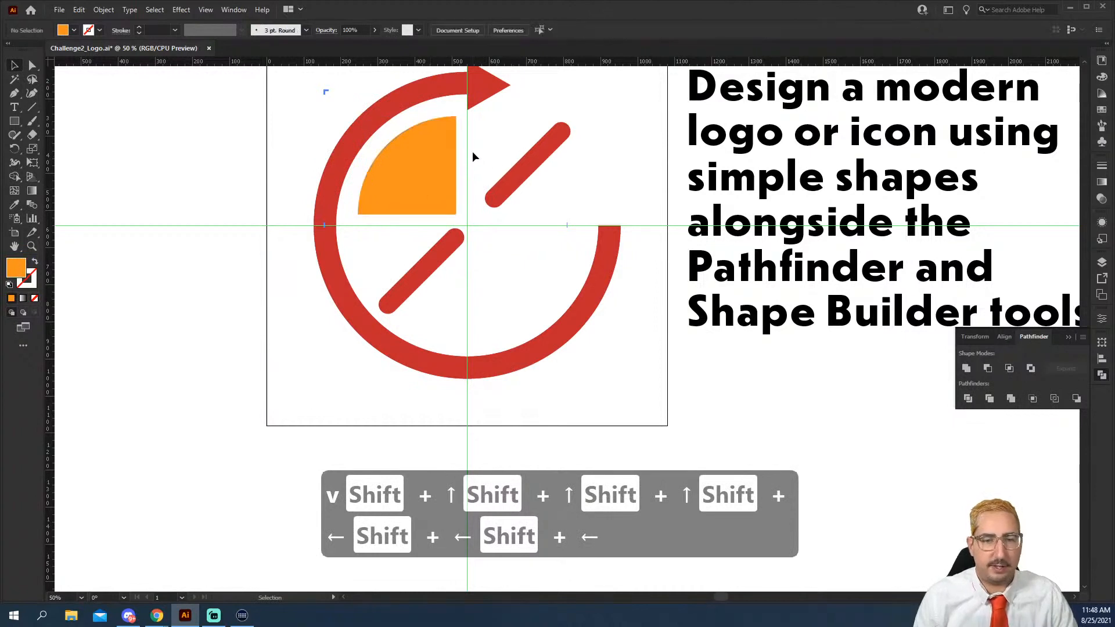
Step: Recolor the quarter circle black by sampling the black square above the artboard, and deselect it
left_click(432, 180)
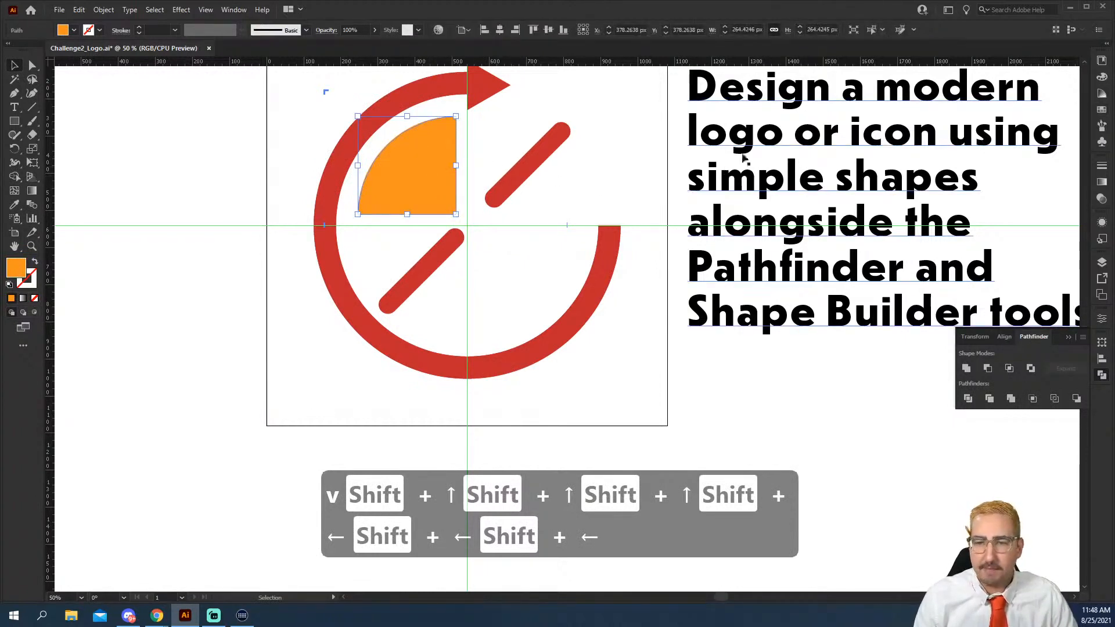
scroll(567, 196, "up", 6)
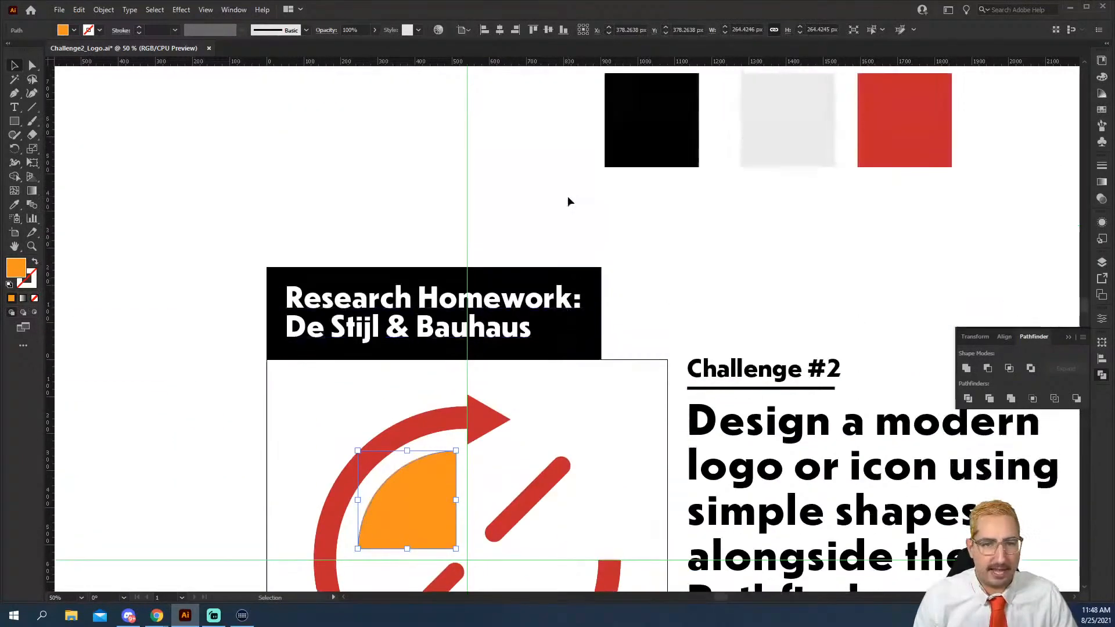
key("i")
left_click(648, 119)
scroll(576, 219, "down", 5)
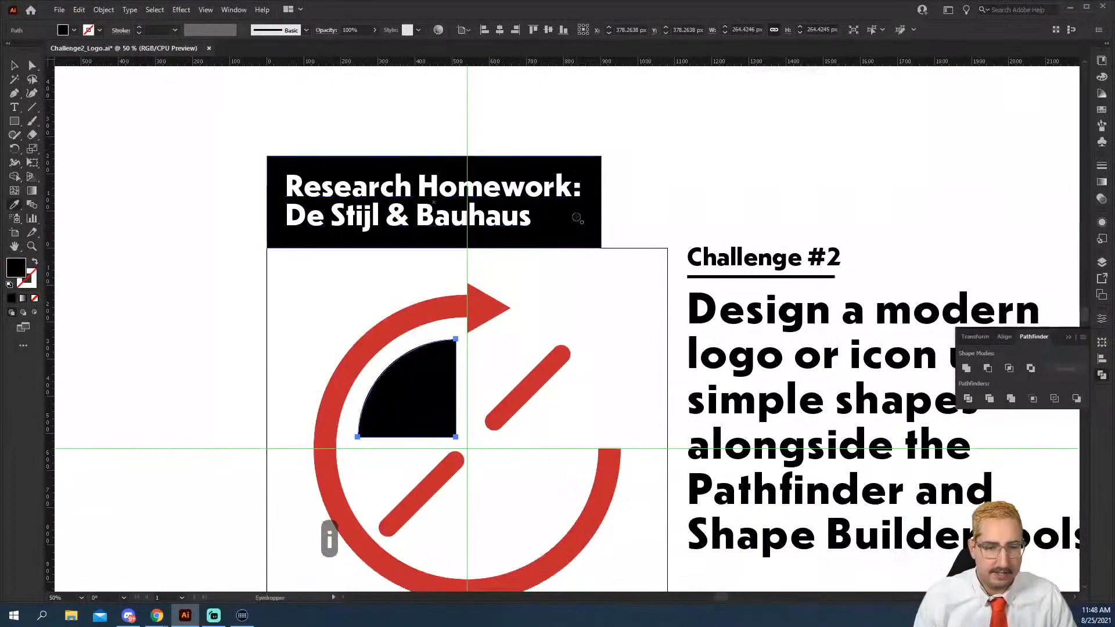
scroll(576, 217, "down", 6)
key("v")
left_click(502, 291)
Step: Copy the black quarter circle rotated 180° and place the copy in the ring's lower-right quarter, opposite the original across the guide intersection
left_click(442, 250)
key("r")
left_click_drag(401, 134, 423, 259)
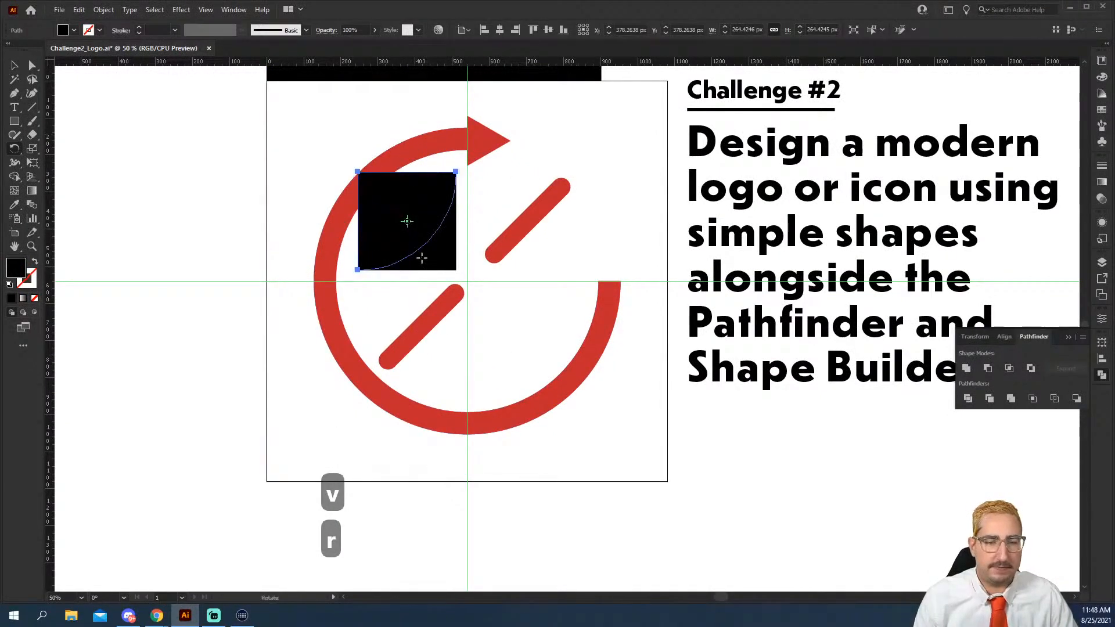
key("v")
left_click_drag(387, 203, 486, 301)
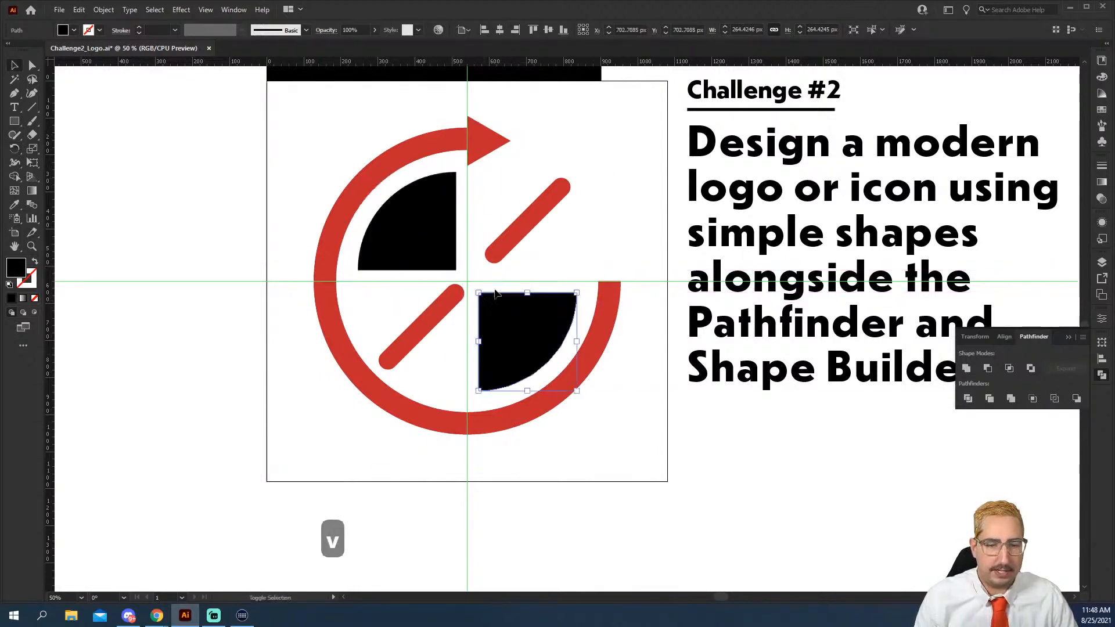
left_click(585, 253)
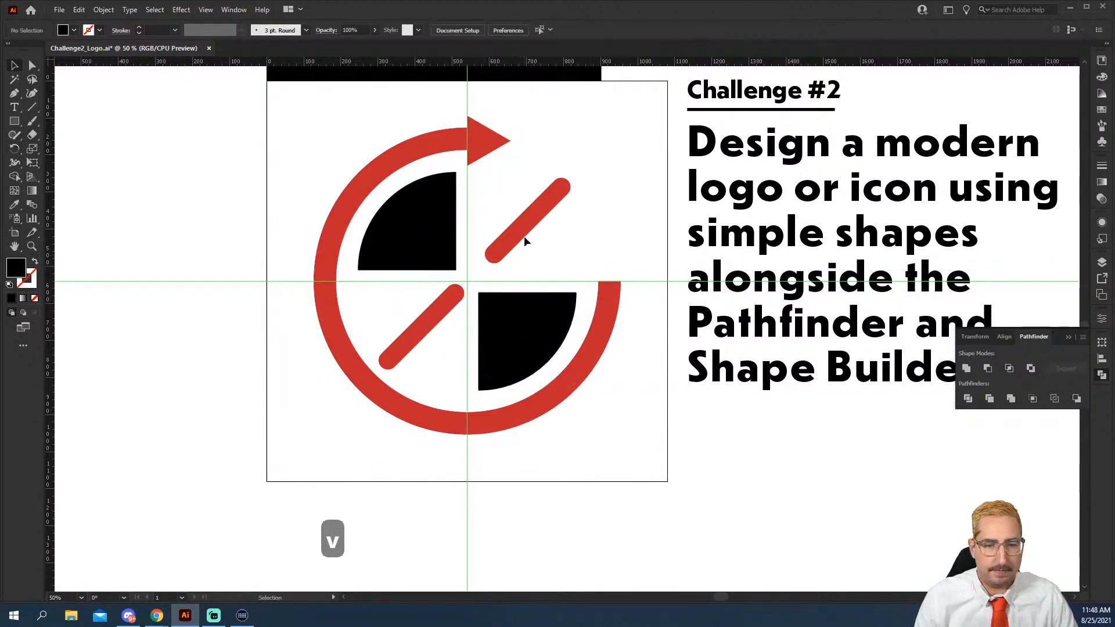
Step: Select both red diagonal bars and activate their stroke color for sampling with the Eyedropper
left_click(522, 228)
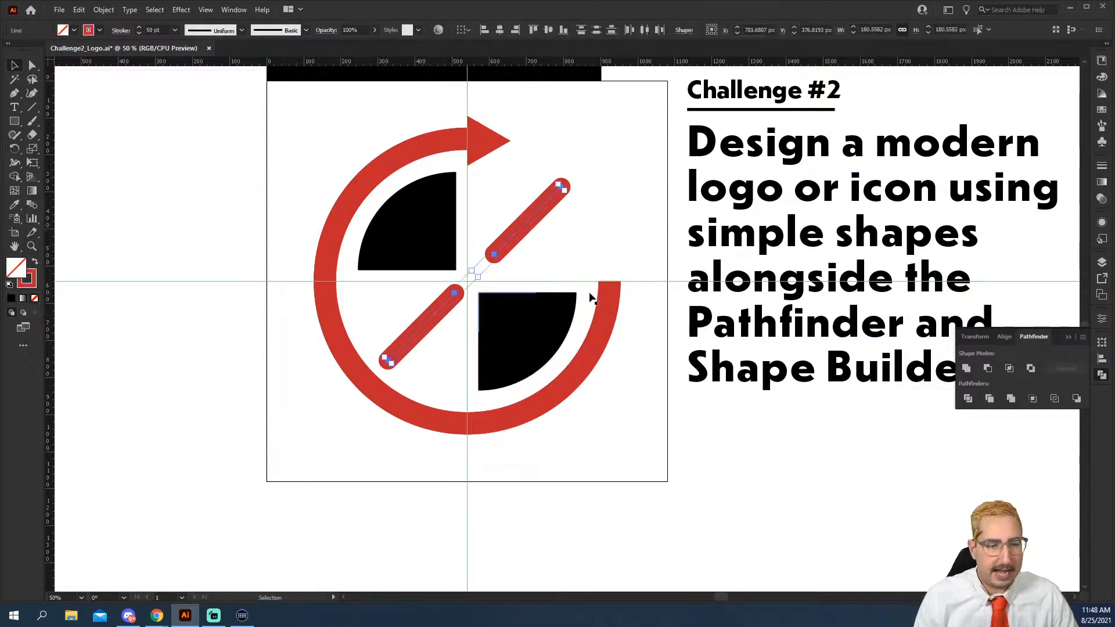
key("x")
scroll(619, 295, "up", 8)
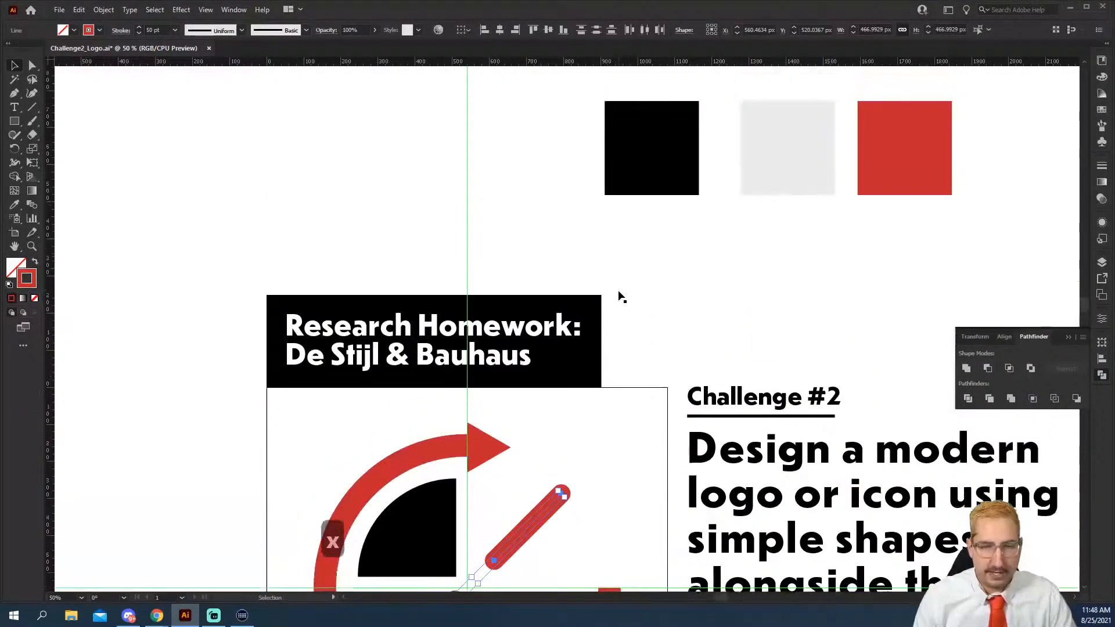
scroll(619, 295, "down", 1)
key("i")
left_click(784, 144, "alt")
scroll(605, 250, "down", 3)
scroll(606, 250, "up", 3)
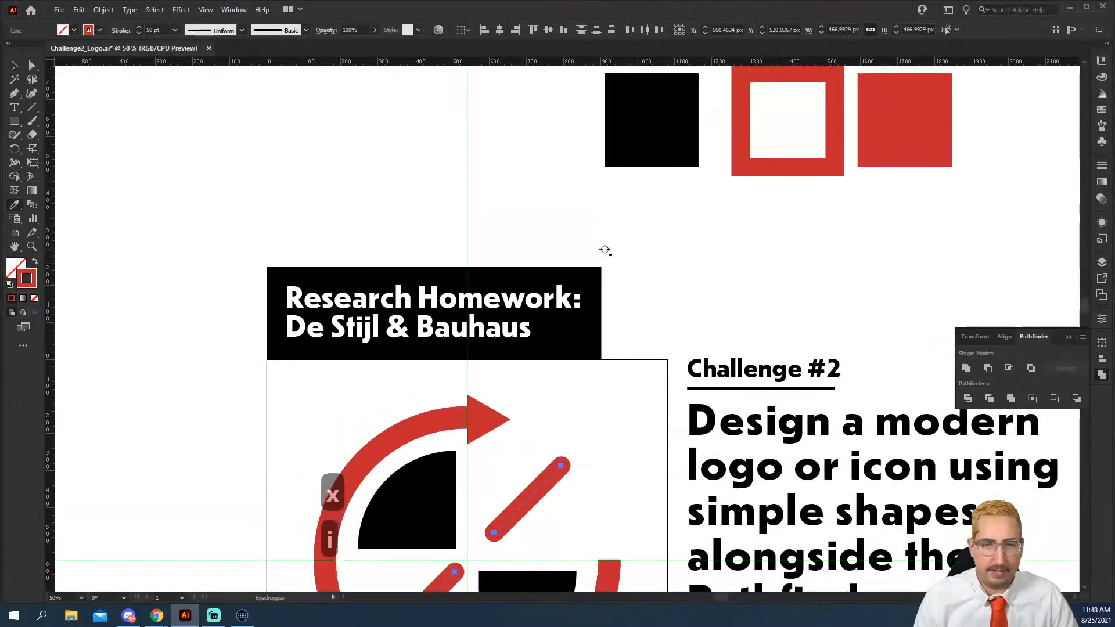
key("ctrl+z")
Step: Recolor the strokes of both diagonal bars light gray by sampling the gray square above the artboard, and deselect them
scroll(606, 250, "down", 4)
scroll(606, 250, "up", 2)
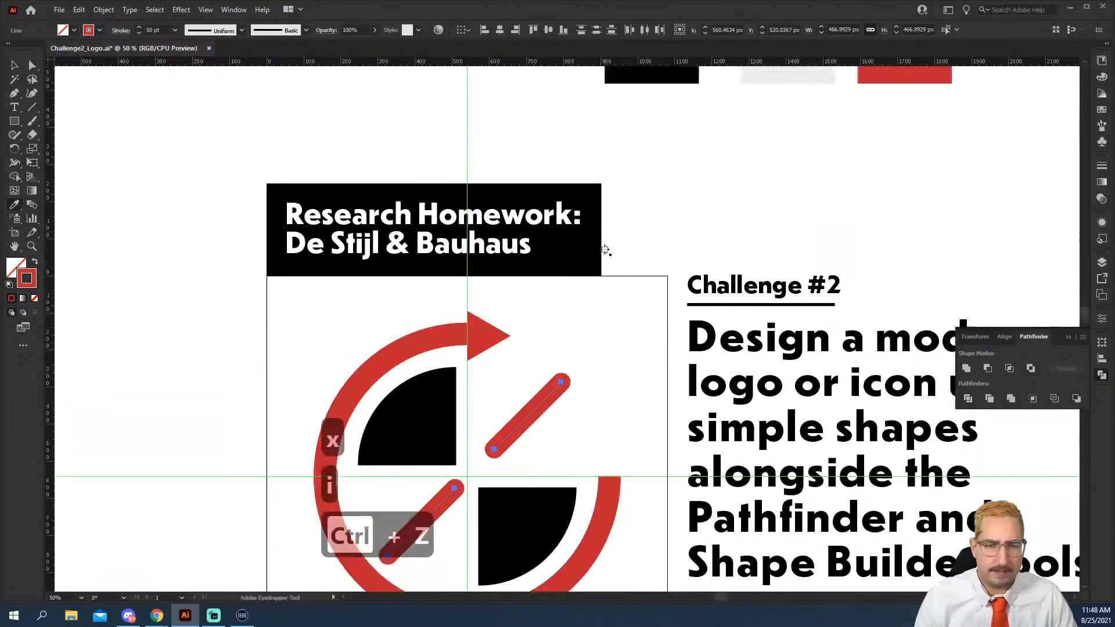
scroll(618, 238, "up", 2)
left_click(789, 117)
scroll(650, 192, "down", 5)
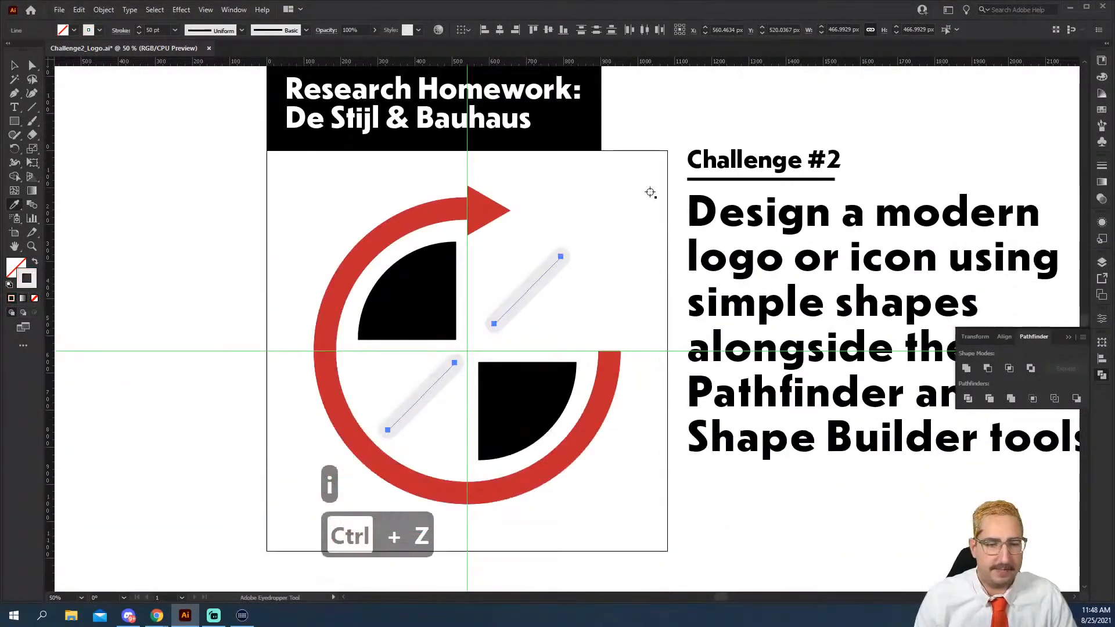
key("v")
left_click(576, 300)
Step: Hide the guides over the artboard and return to the Selection tool
key("w")
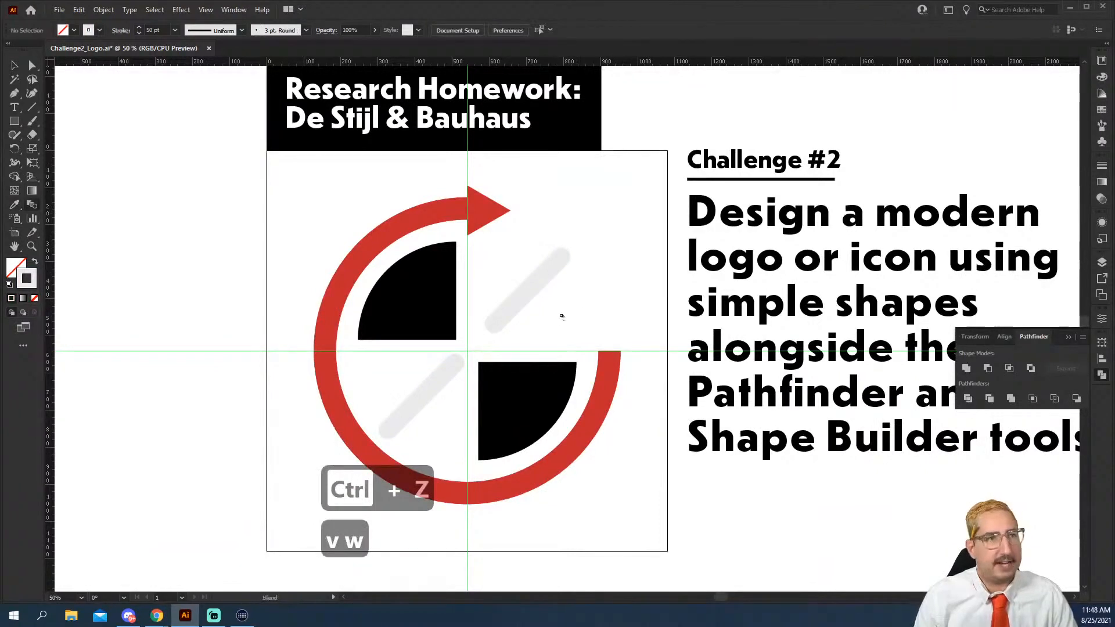
scroll(573, 308, "down", 3)
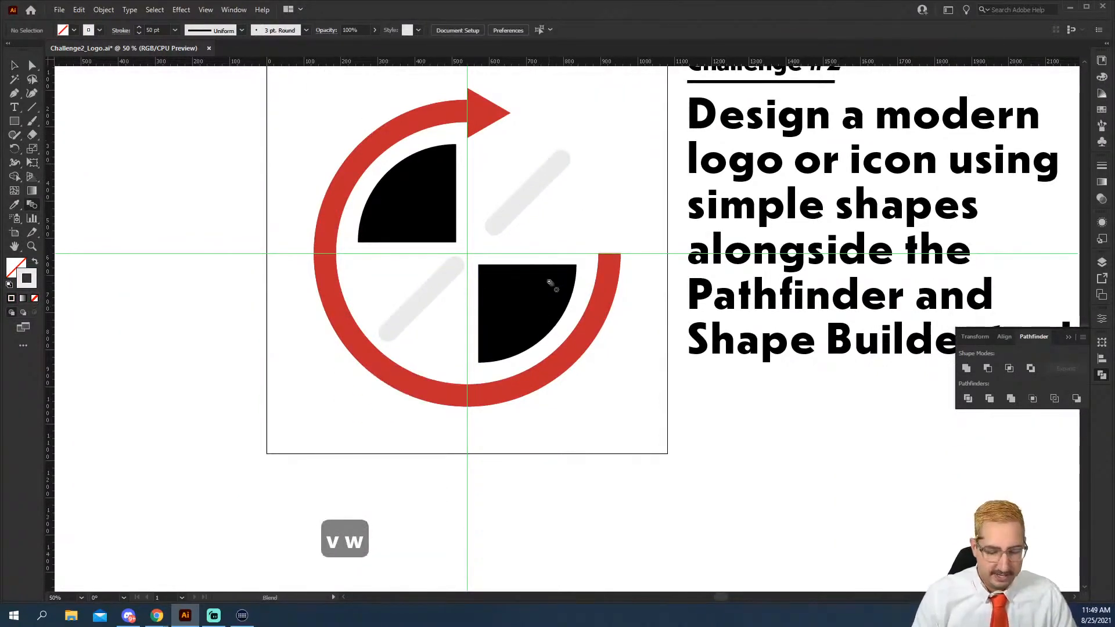
key("ctrl+semicolon")
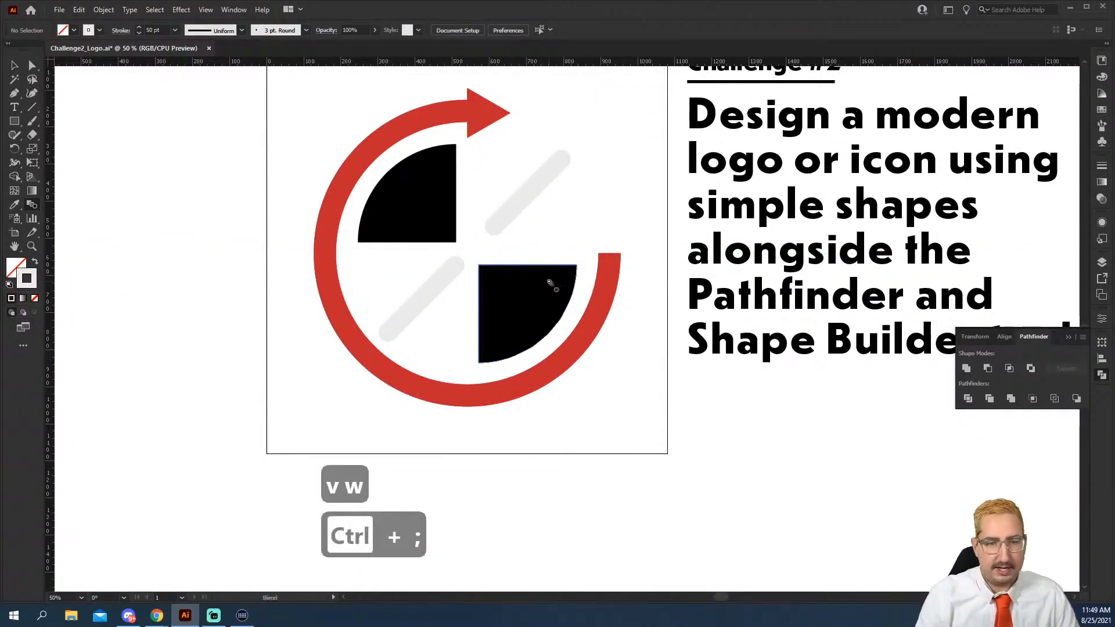
scroll(550, 283, "up", 2)
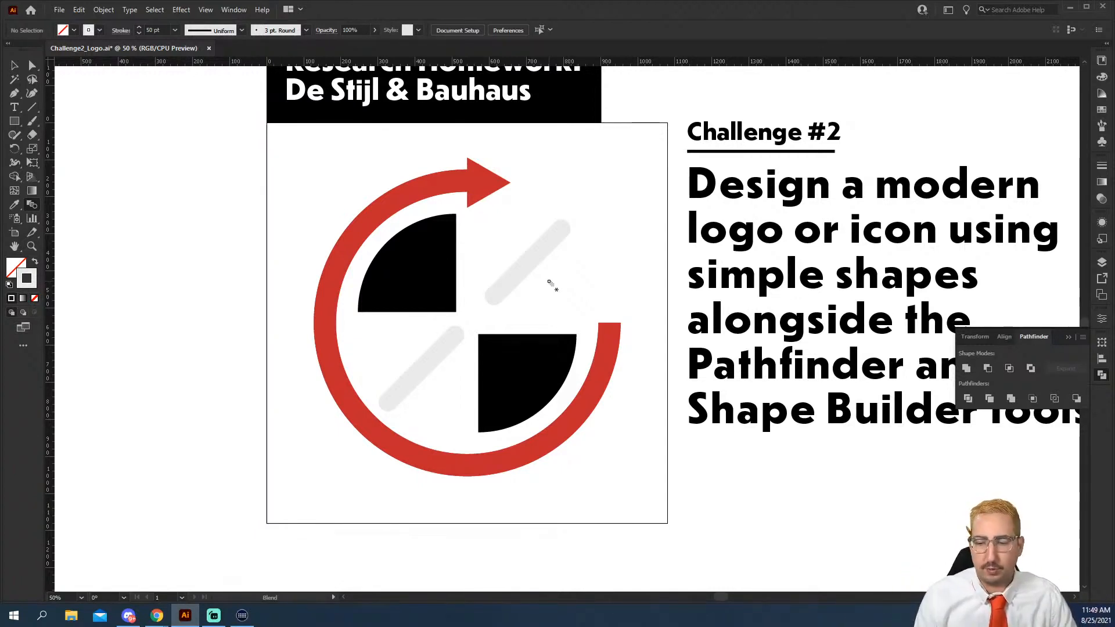
key("v")
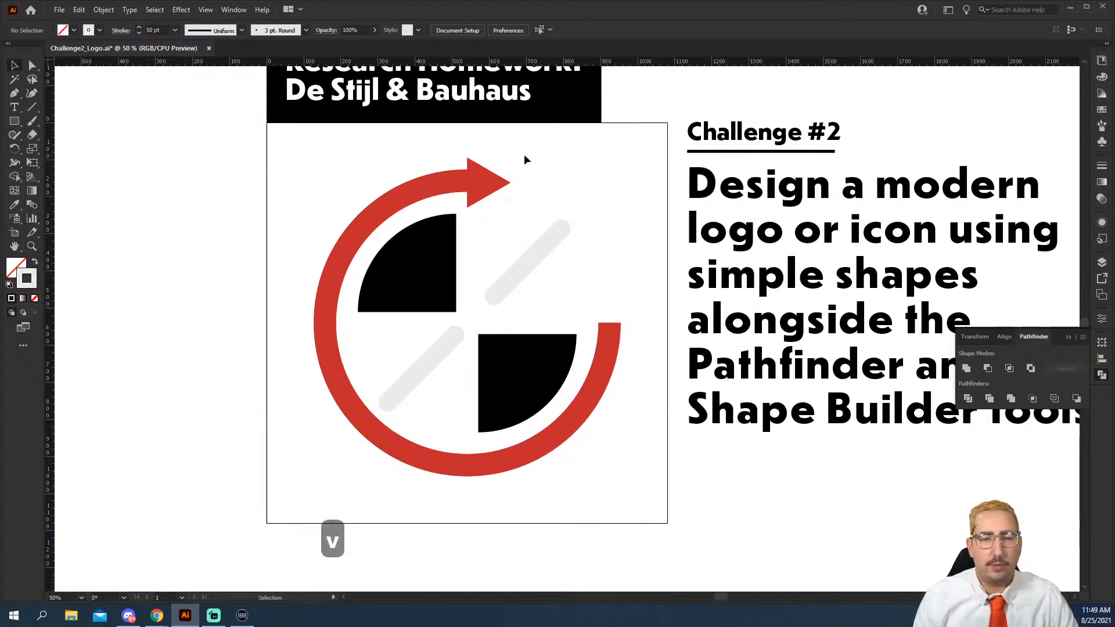
Step: Merge the red ring and its arrowhead into one shape, undoing a Shape Builder merge and using the Pathfinder's Unite mode instead
left_click(442, 179)
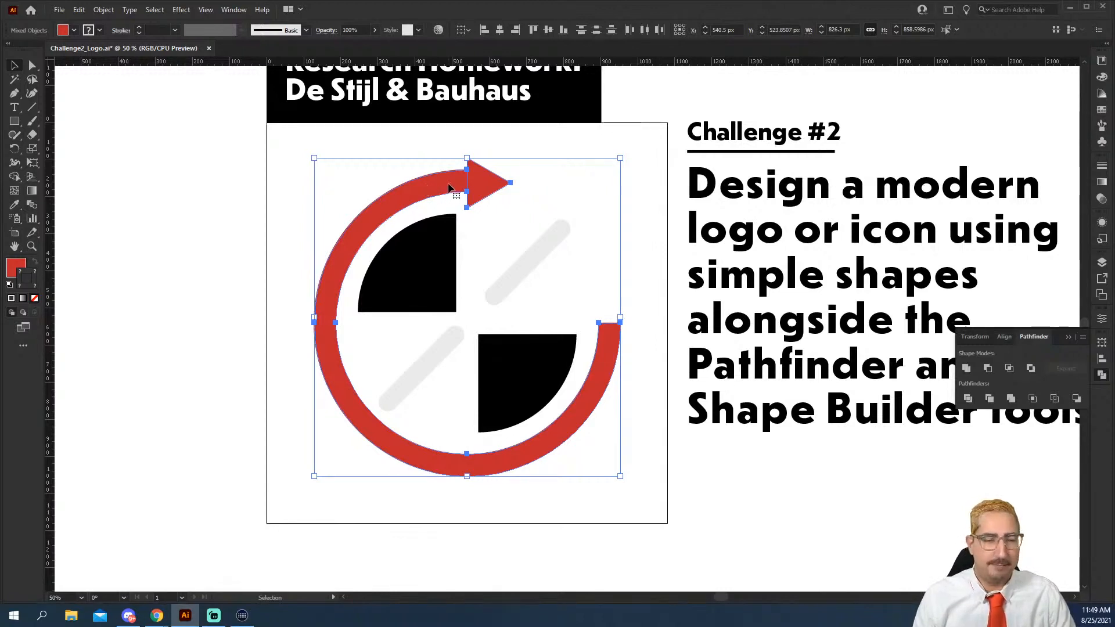
left_click(15, 179)
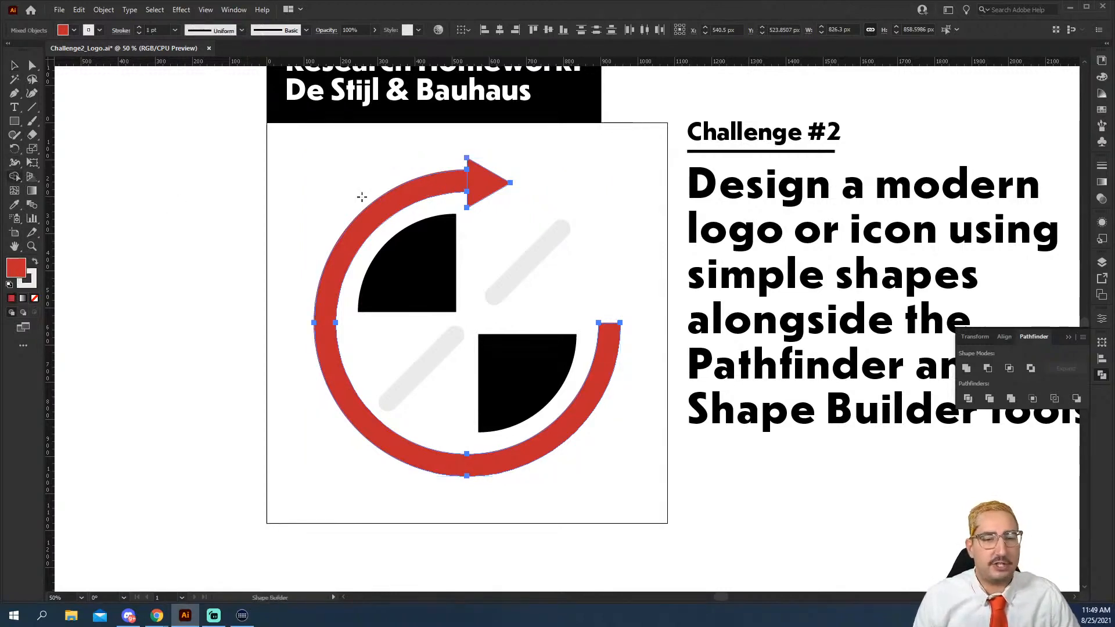
left_click_drag(437, 183, 480, 179)
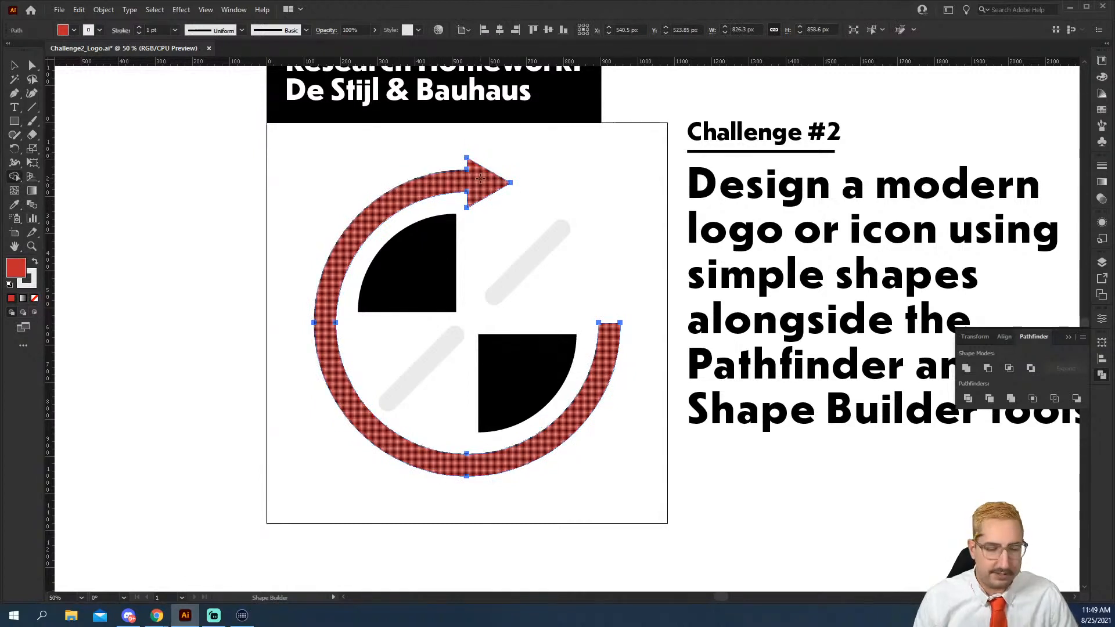
key("ctrl+z")
left_click(967, 371)
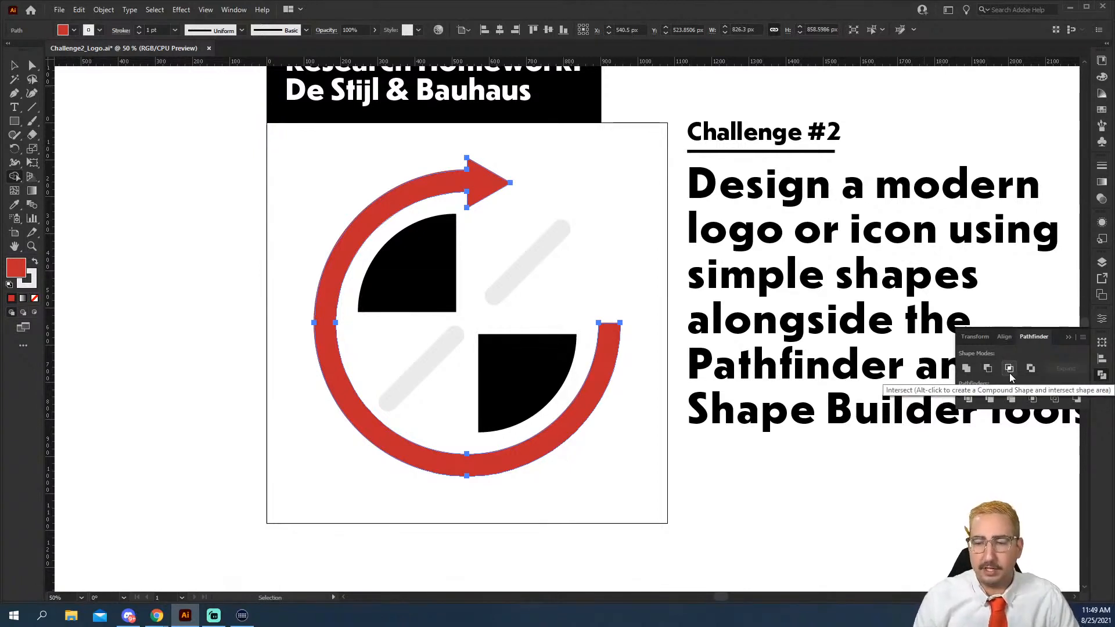
left_click(14, 66)
key("z")
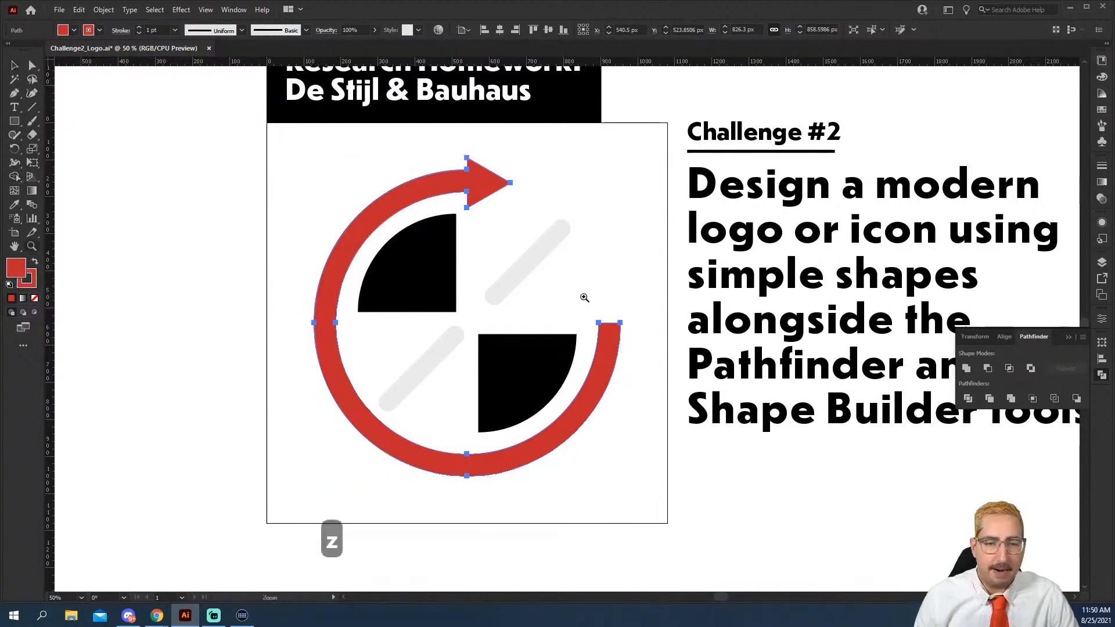
left_click(585, 307)
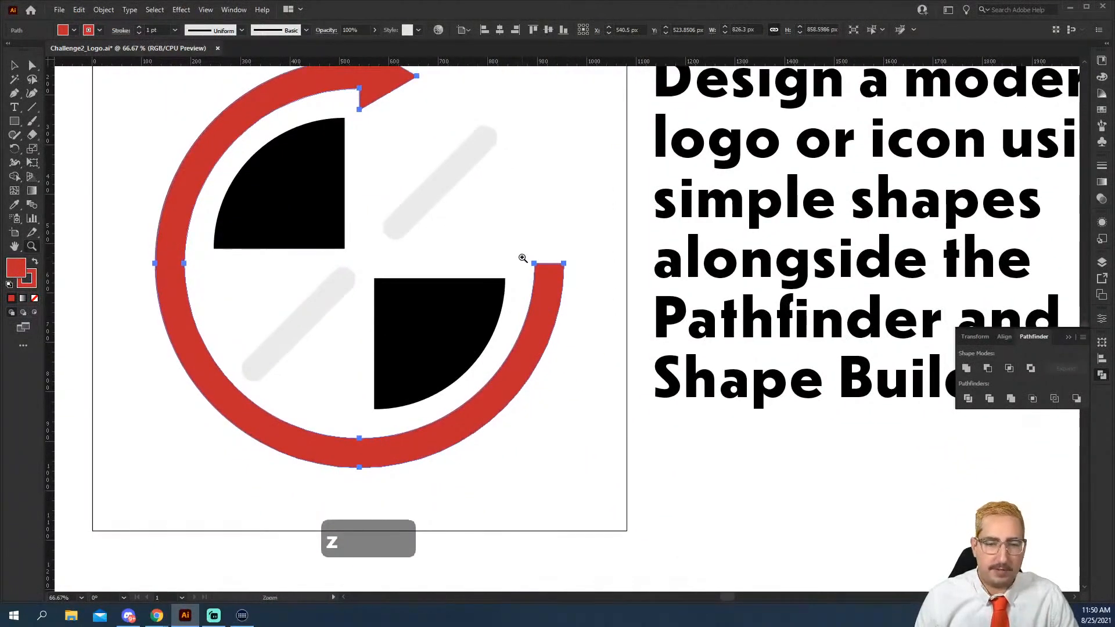
key("a")
left_click_drag(523, 246, 586, 290)
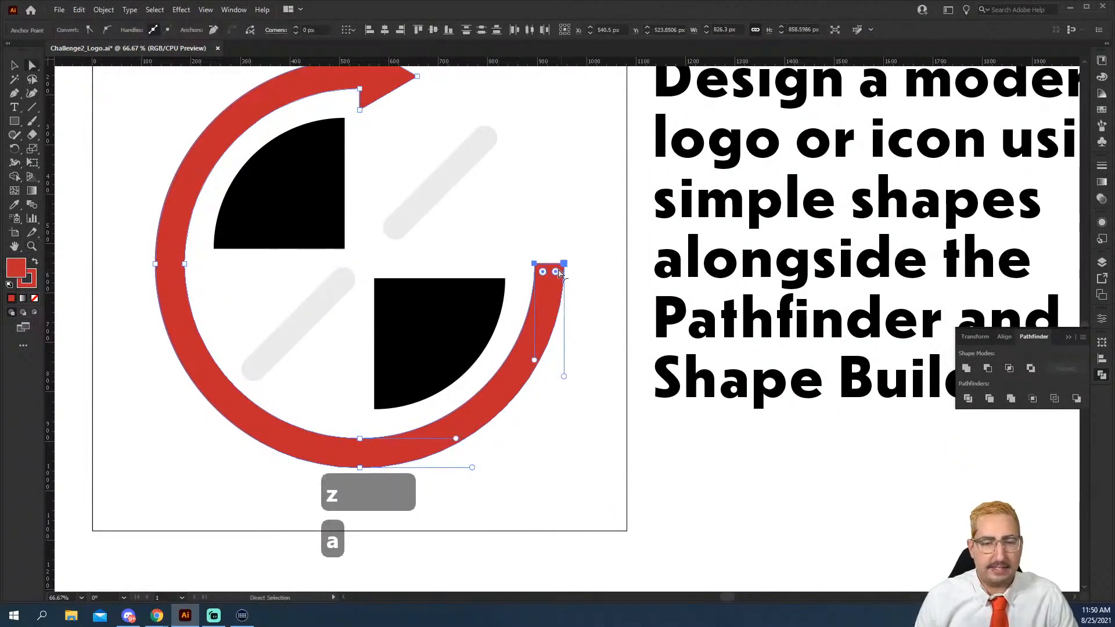
left_click(553, 236)
key("v")
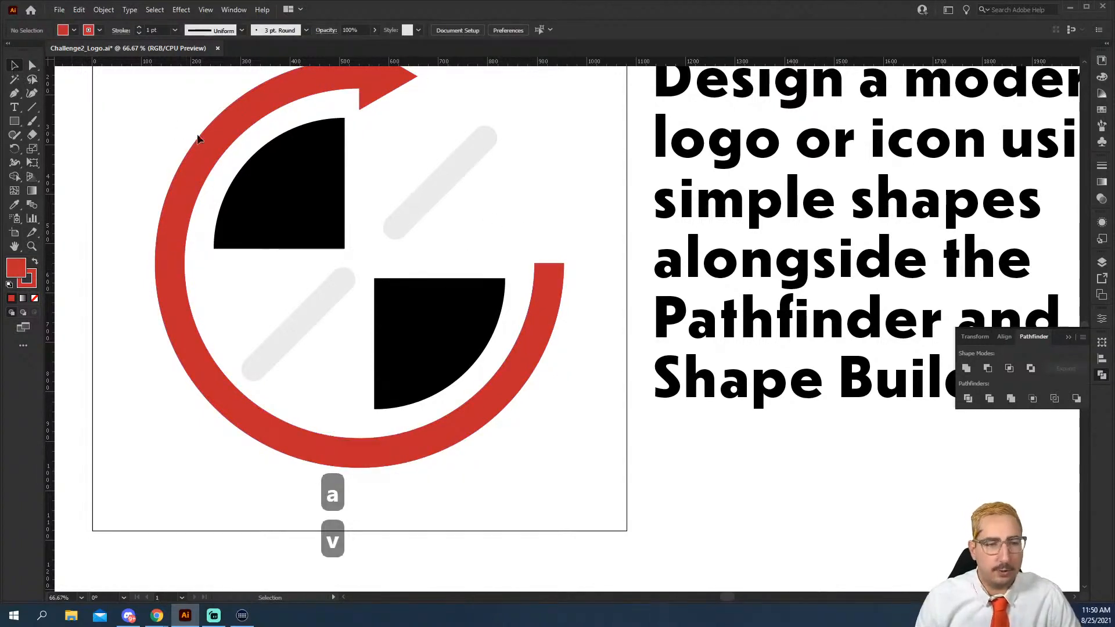
left_click(221, 134)
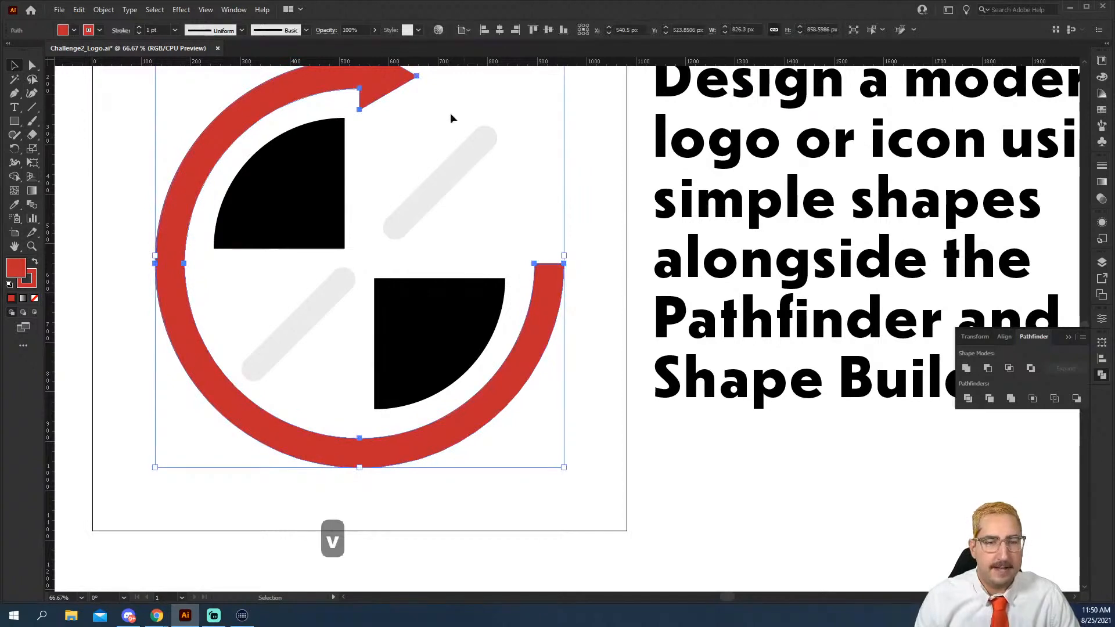
Step: Select the two corner anchors at the red ring's open end with Direct Selection, with the end enlarged in view
key("a")
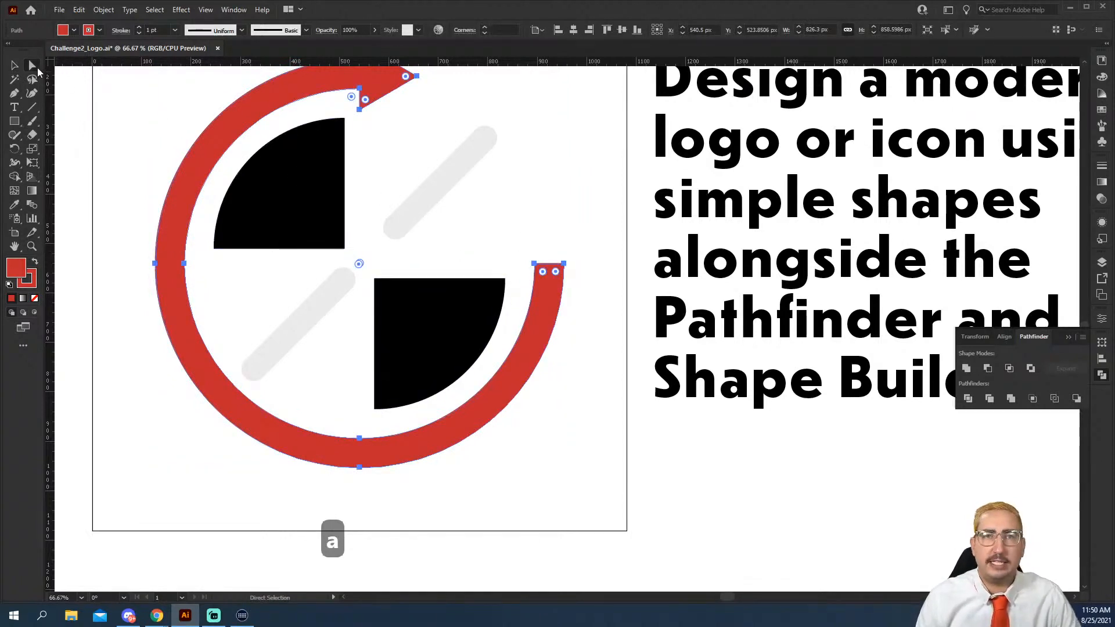
left_click_drag(529, 248, 600, 280)
key("z")
left_click(553, 284)
left_click(557, 319)
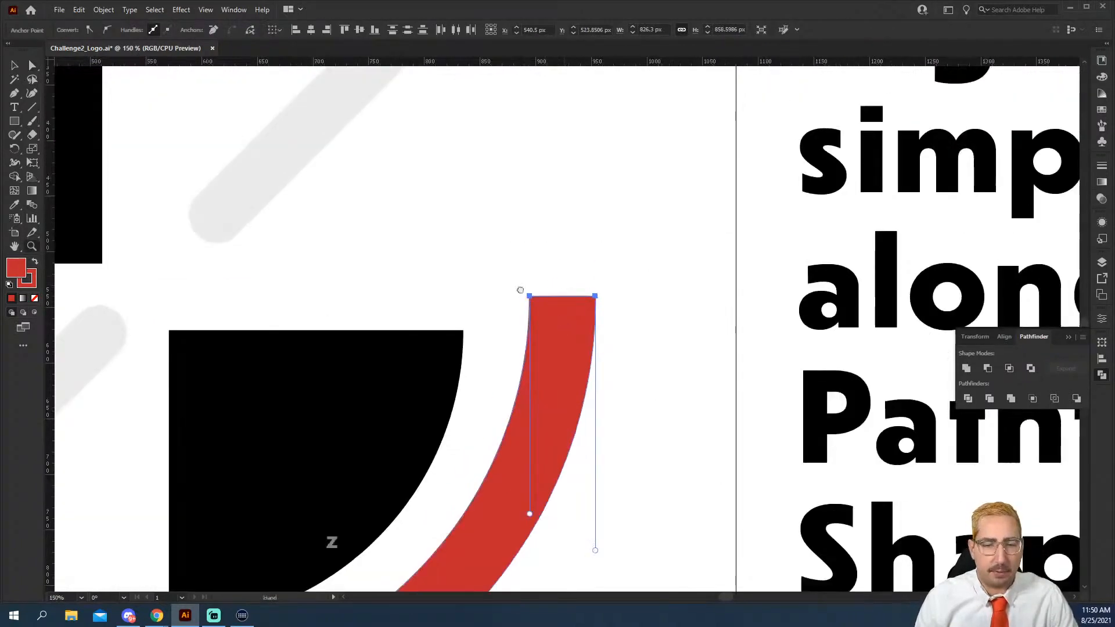
left_click_drag(558, 319, 473, 244)
key("a")
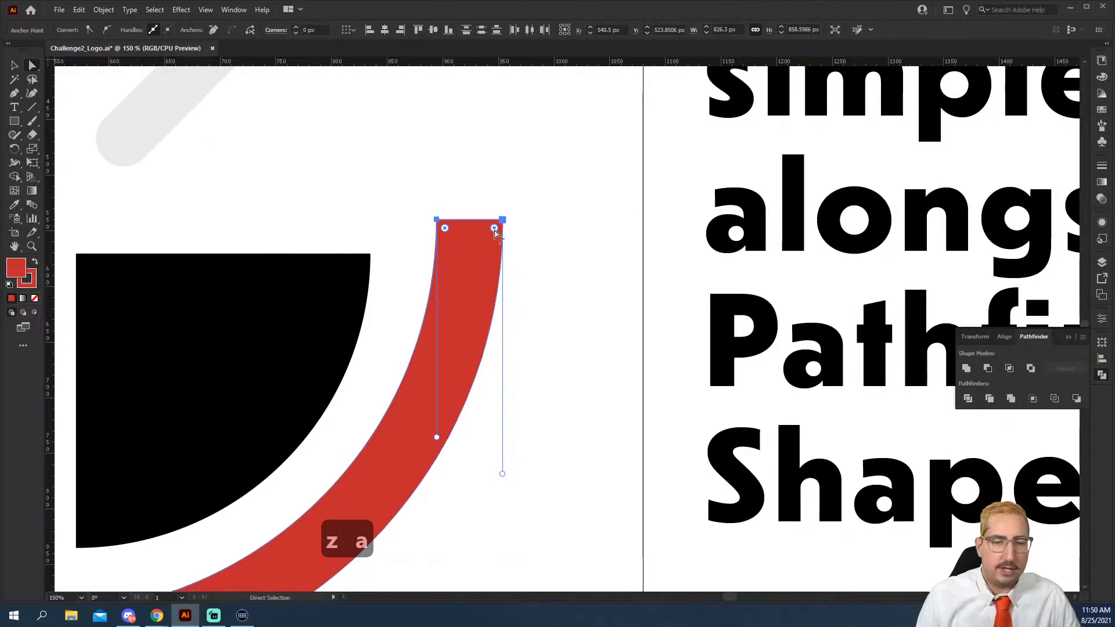
Step: Try rounding the corners of the ring's open end fully and then by only about 17.8 px, undoing each attempt
left_click_drag(494, 230, 410, 368)
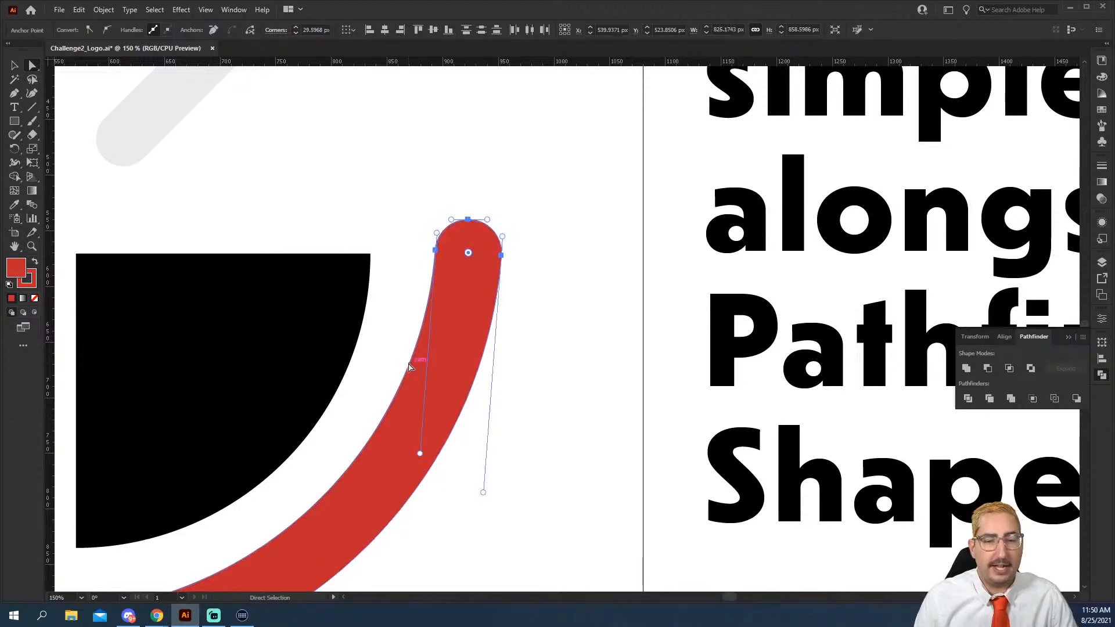
key("ctrl+z")
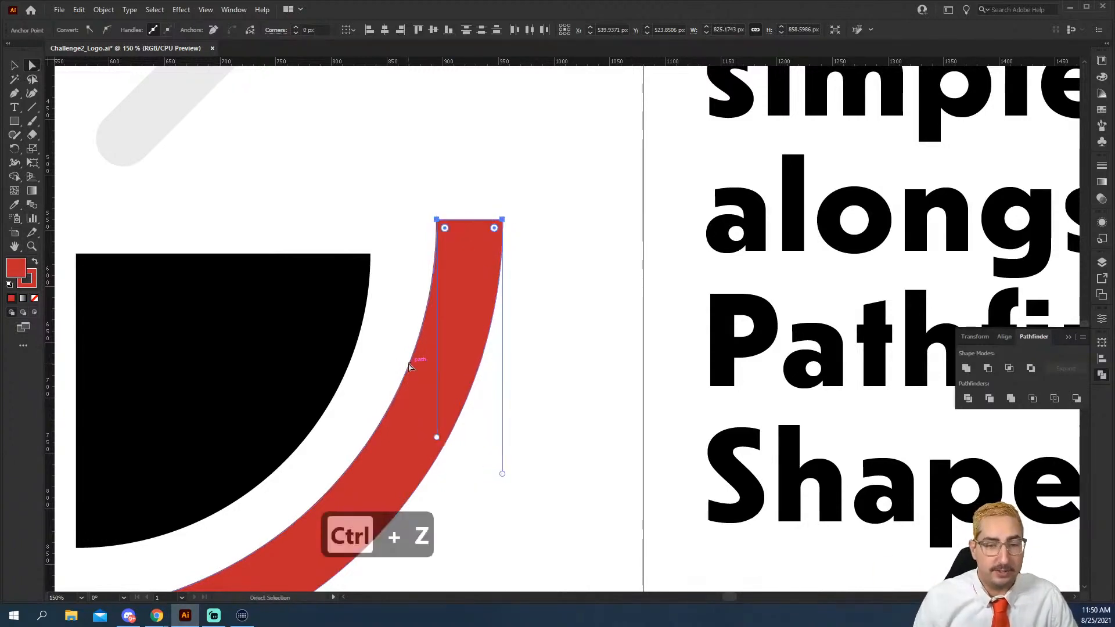
left_click_drag(489, 233, 481, 239)
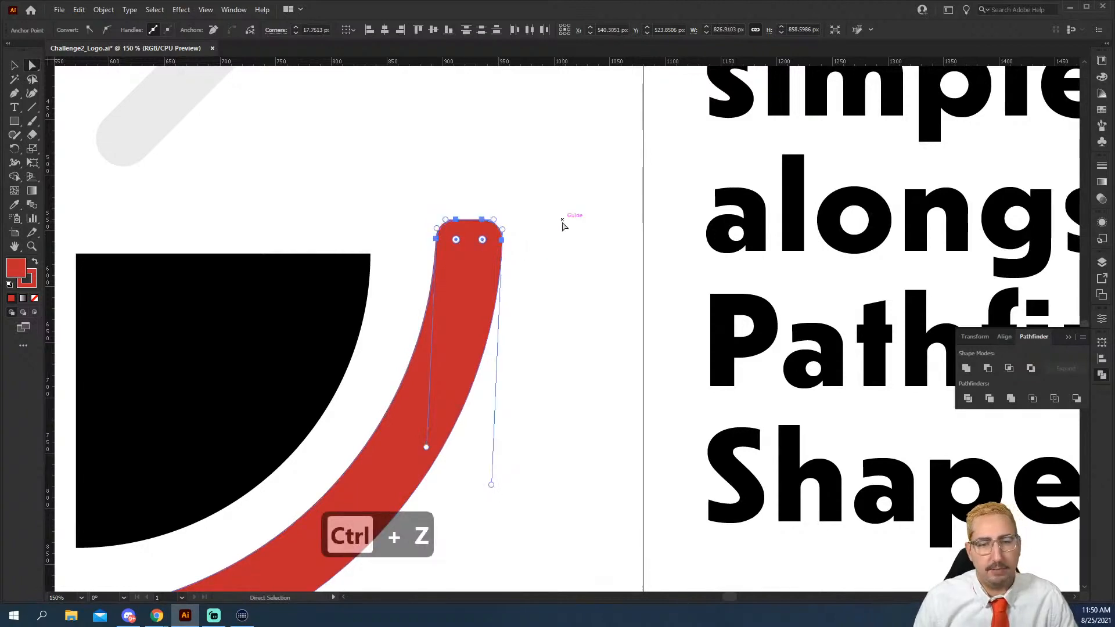
key("v")
left_click(562, 225)
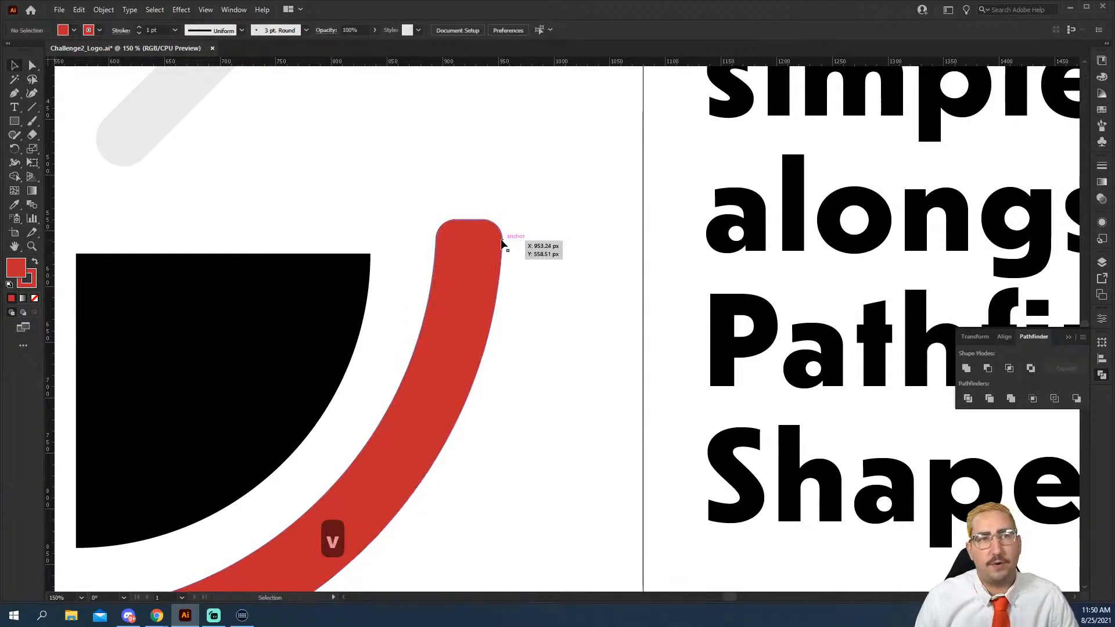
key("ctrl+z")
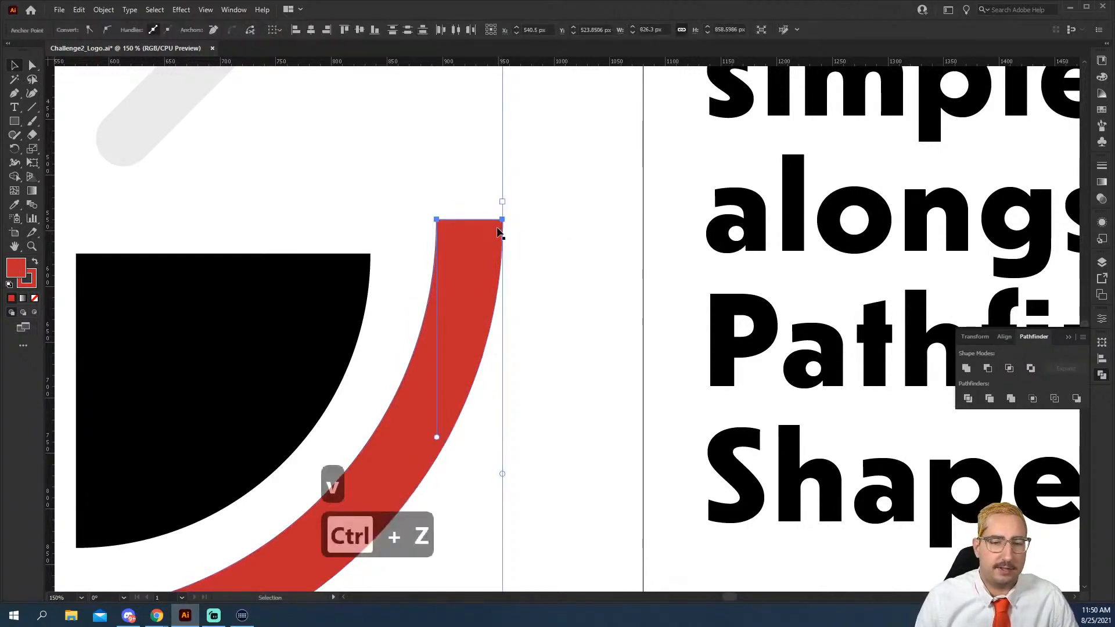
Step: Round both corners of the ring's open end fully into a semicircular cap and deselect the shape
key("a")
left_click_drag(495, 231, 430, 302)
left_click(598, 205)
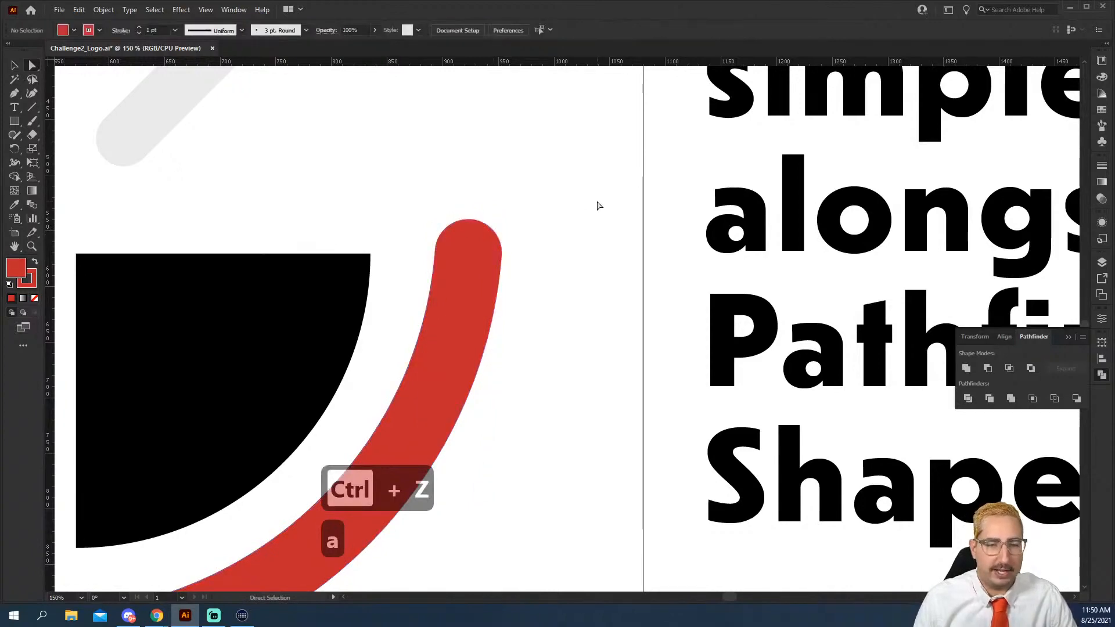
Step: Shorten the lower-left gray diagonal bar by moving its inner end point away from the logo's center, and deselect it
left_click_drag(328, 296, 447, 272)
key("z")
left_click(447, 272, "alt")
left_click(448, 273, "alt")
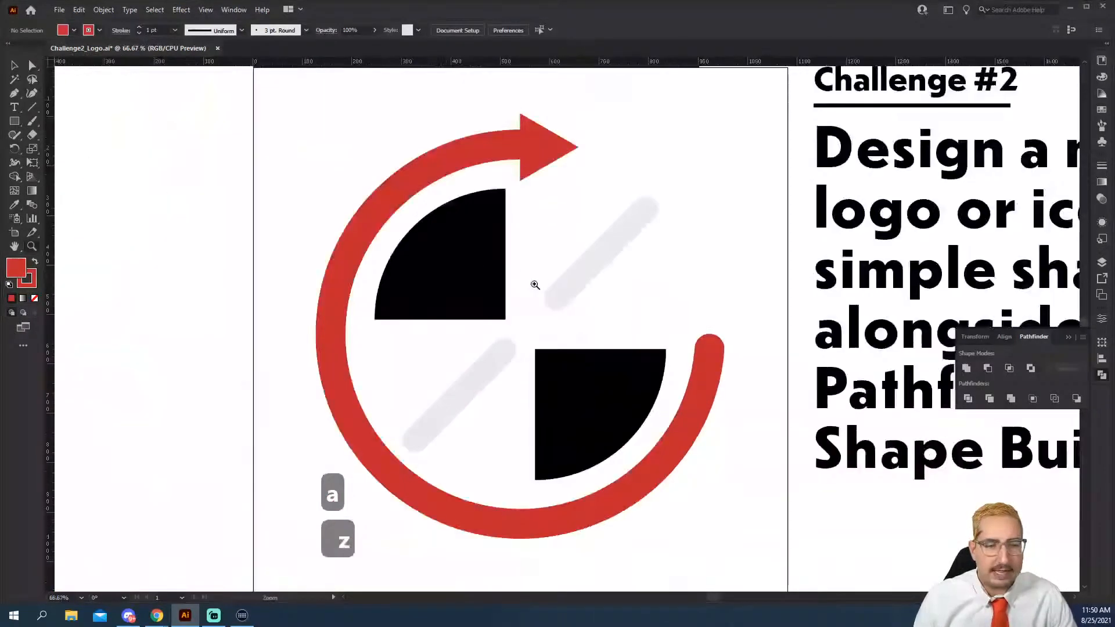
left_click_drag(527, 281, 405, 132)
left_click_drag(406, 197, 436, 289)
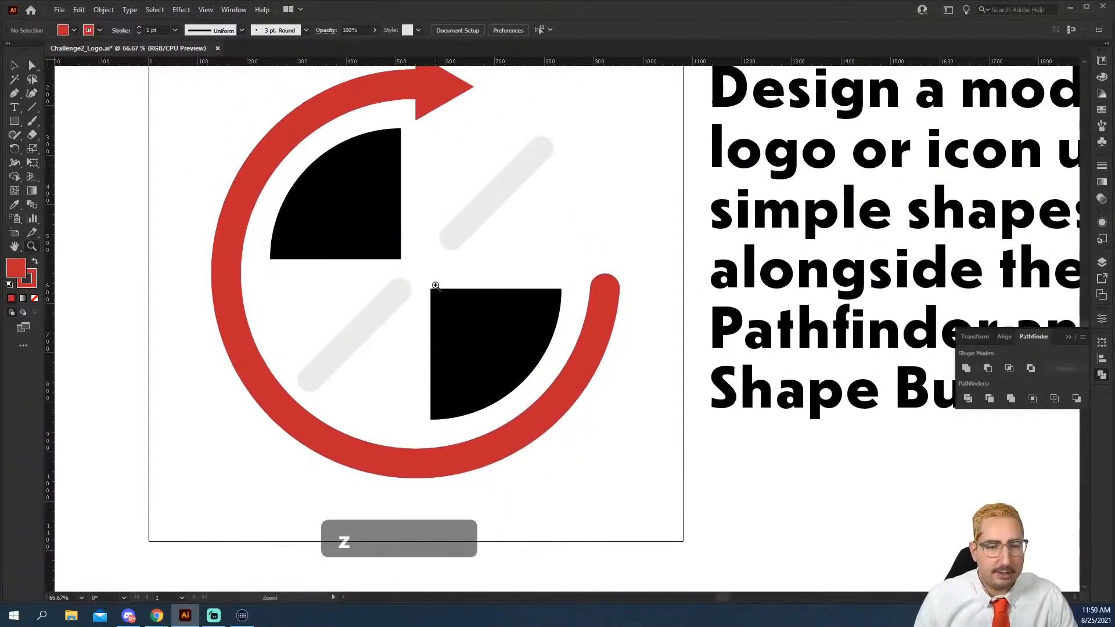
key("a")
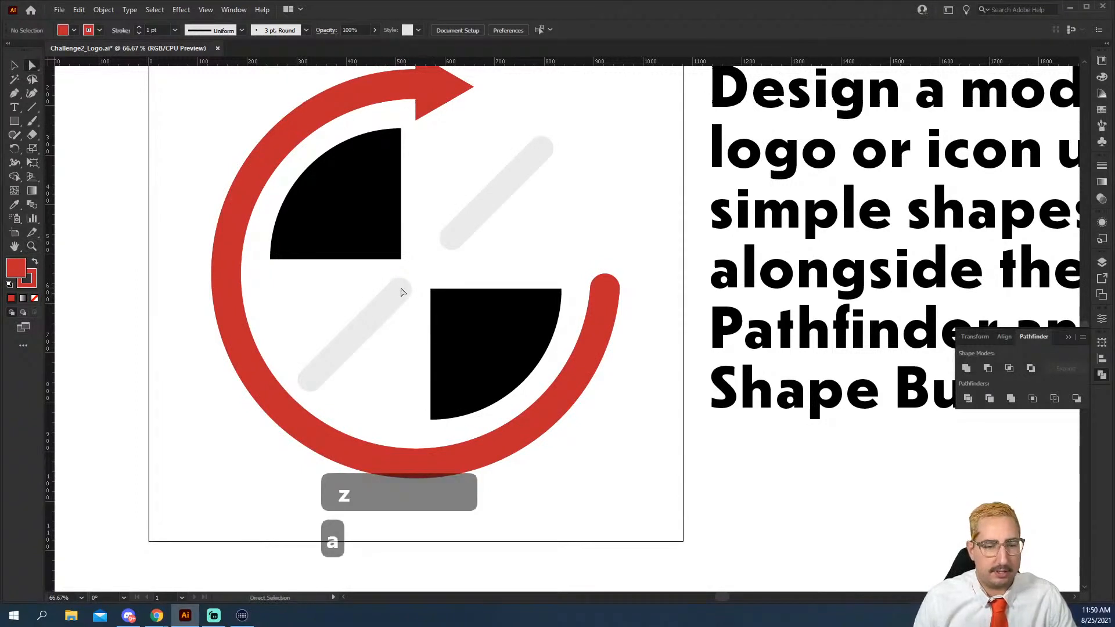
left_click_drag(400, 289, 386, 308)
left_click(578, 250)
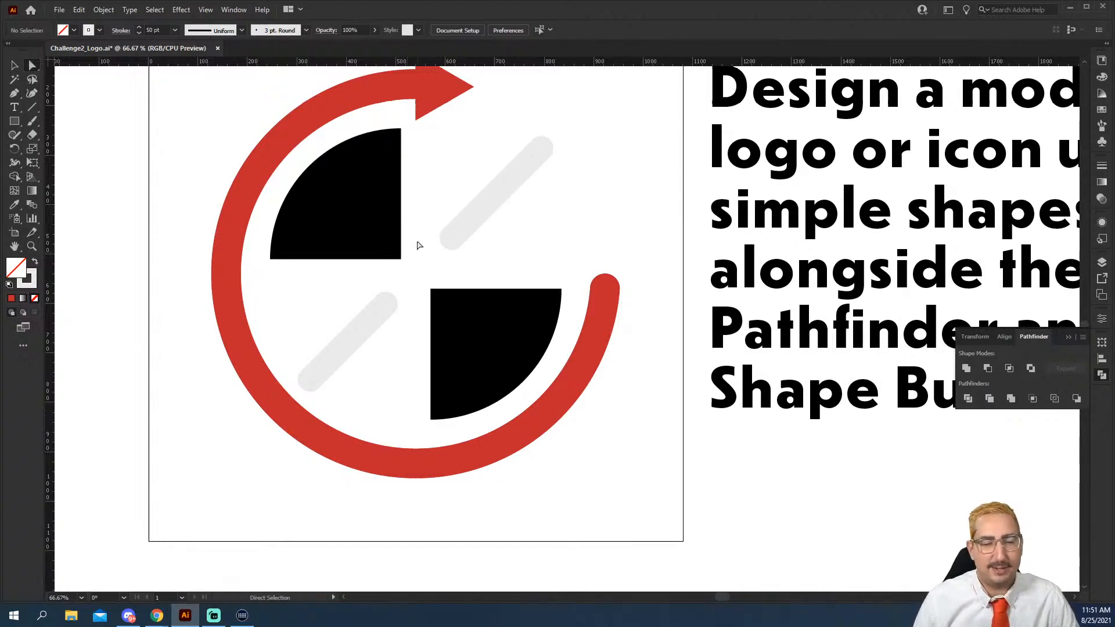
Step: Round the inner corners of both black quarter circles together by about 102 px and deselect them
left_click_drag(416, 244, 450, 306)
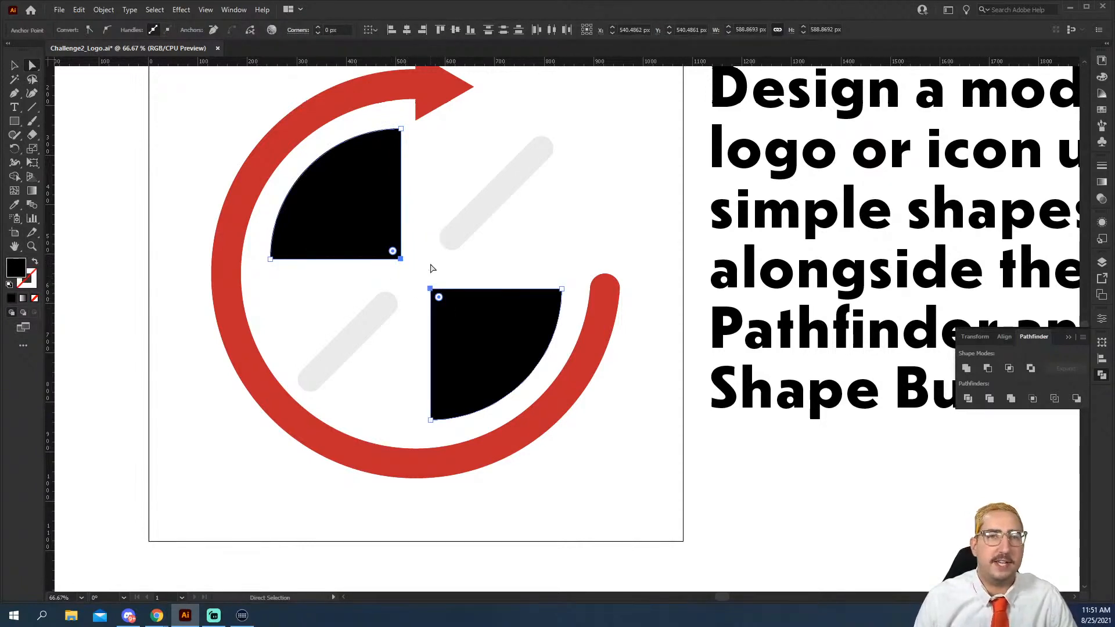
left_click_drag(439, 297, 476, 339)
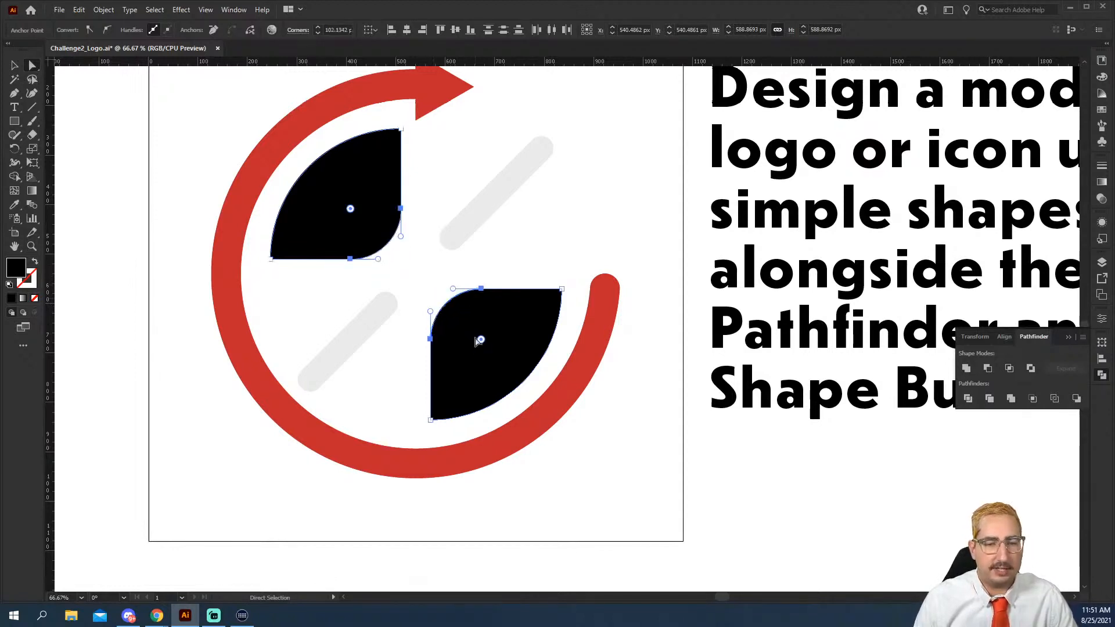
left_click(519, 255)
key("z")
left_click(528, 281, "alt")
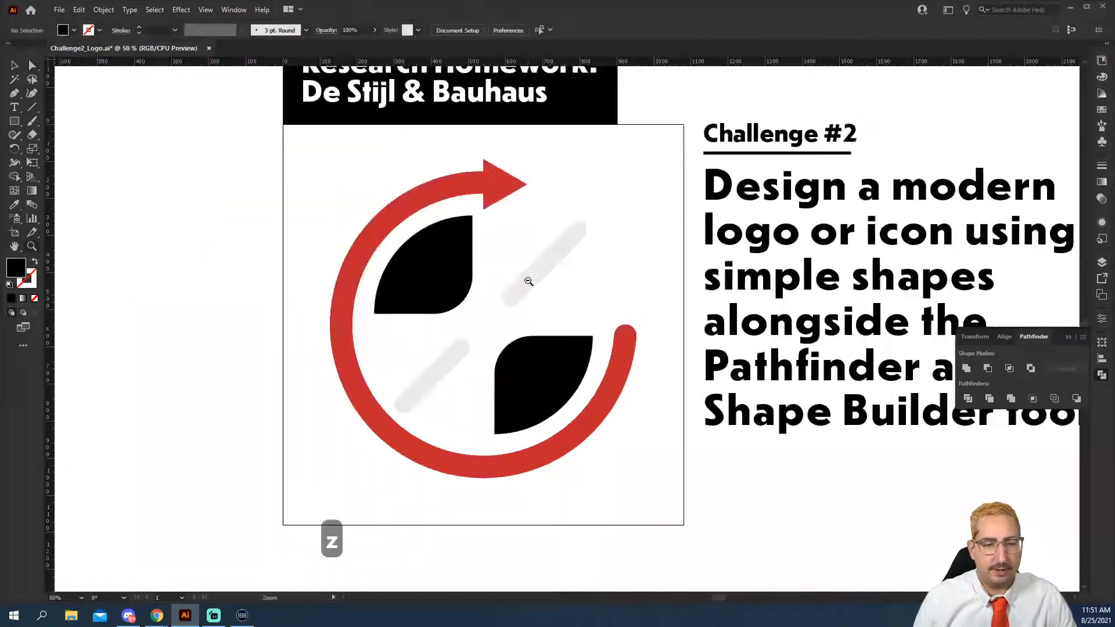
left_click_drag(560, 332, 469, 241)
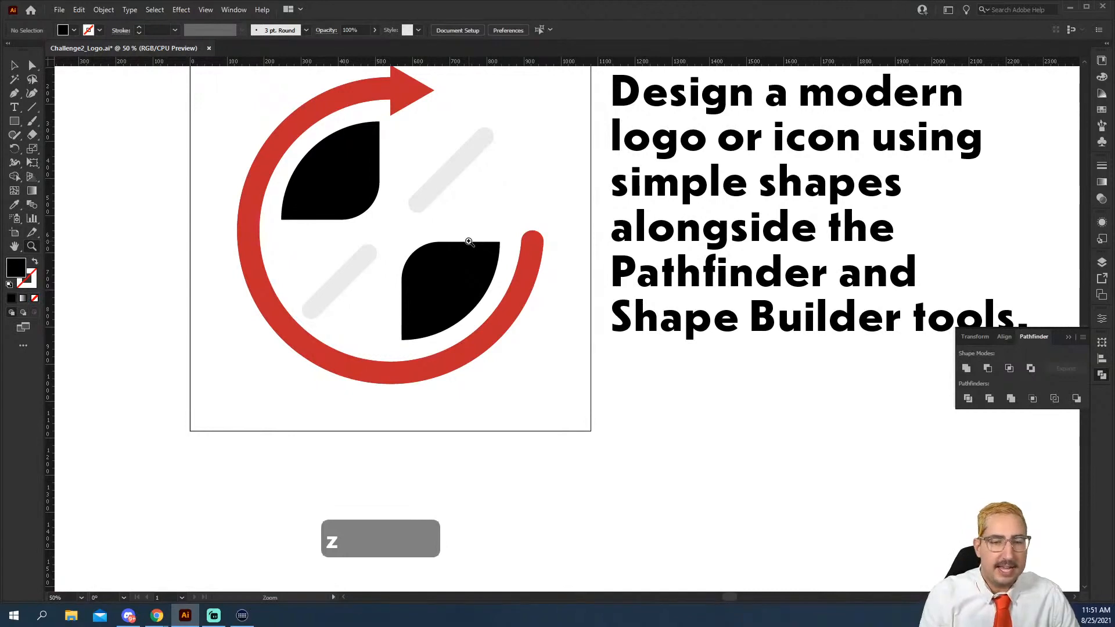
Step: Select the lower-right black shape with Direct Selection and examine its corner widgets up close
key("v")
left_click(446, 280)
key("a")
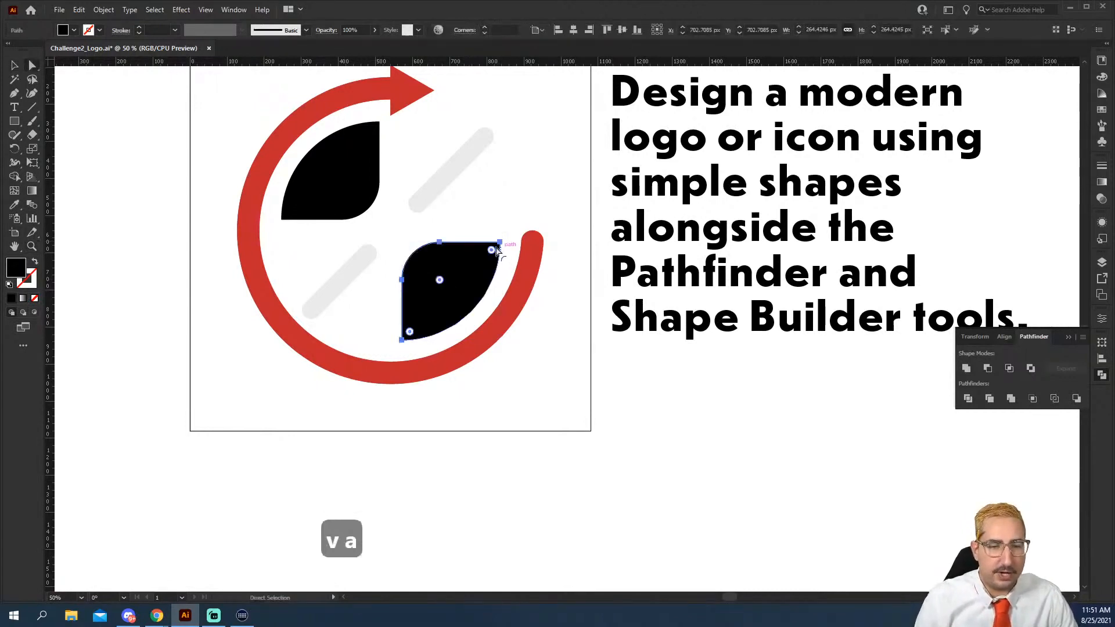
key("z")
left_click(491, 252)
left_click(491, 253)
key("v")
key("a")
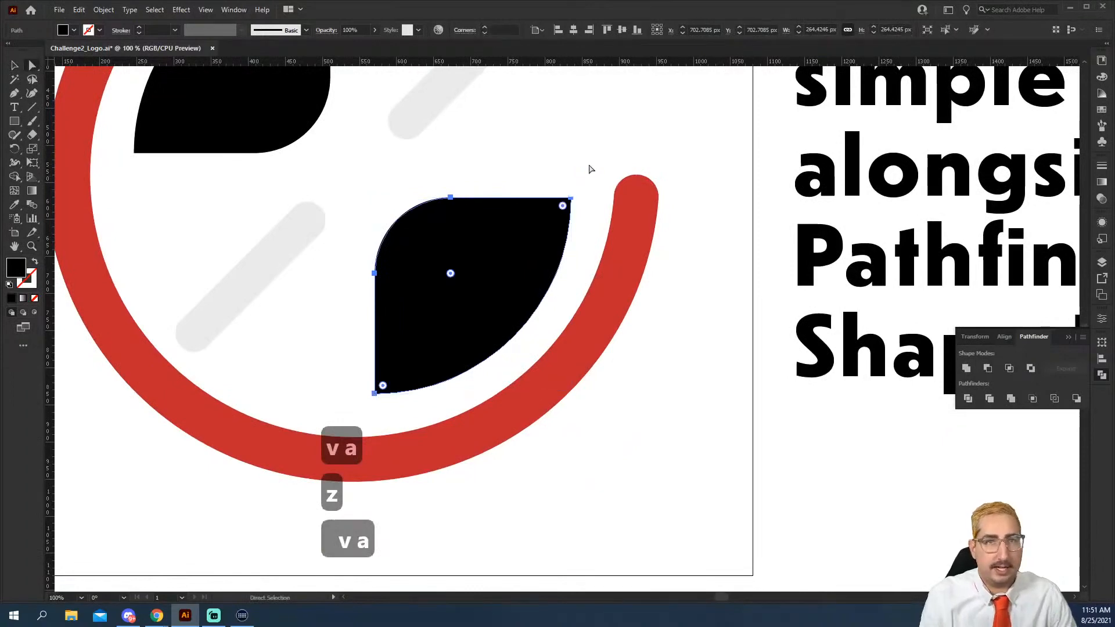
Step: Look through the Preferences categories for the corner widget options under Selection & Anchor Display, and close the dialog
key("ctrl+k")
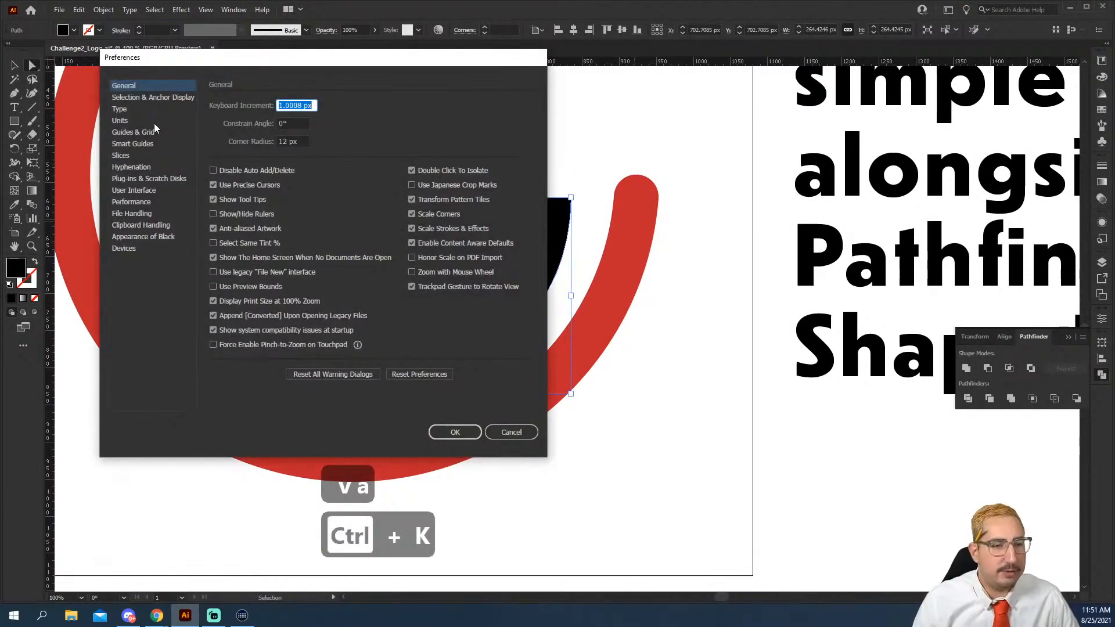
left_click(146, 187)
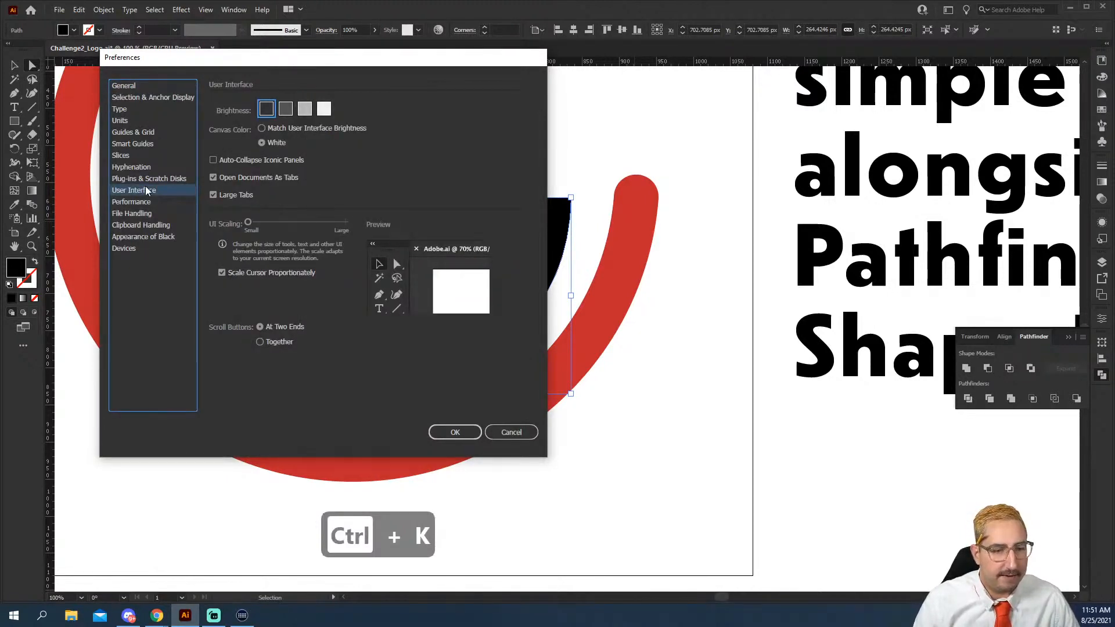
left_click(143, 131)
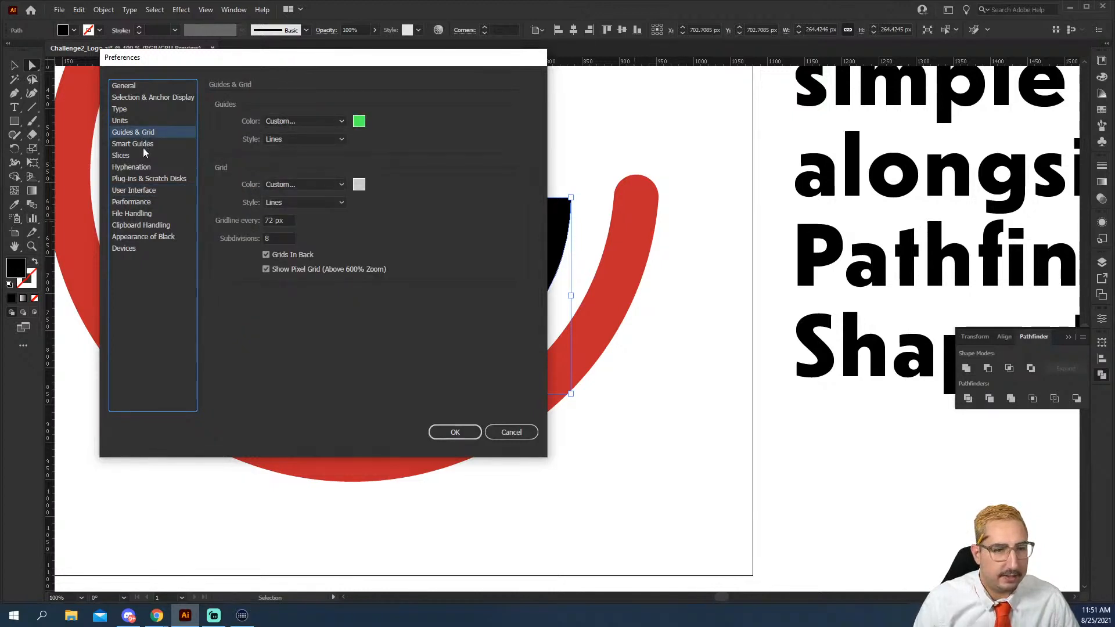
left_click(143, 145)
left_click(137, 155)
left_click(143, 121)
left_click(149, 109)
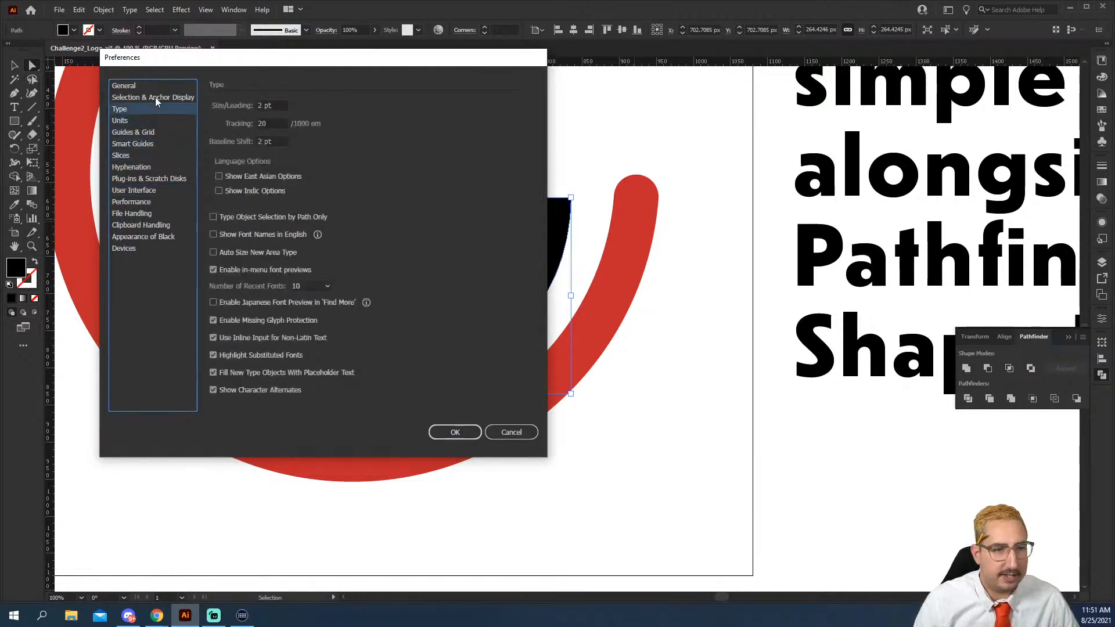
left_click(155, 99)
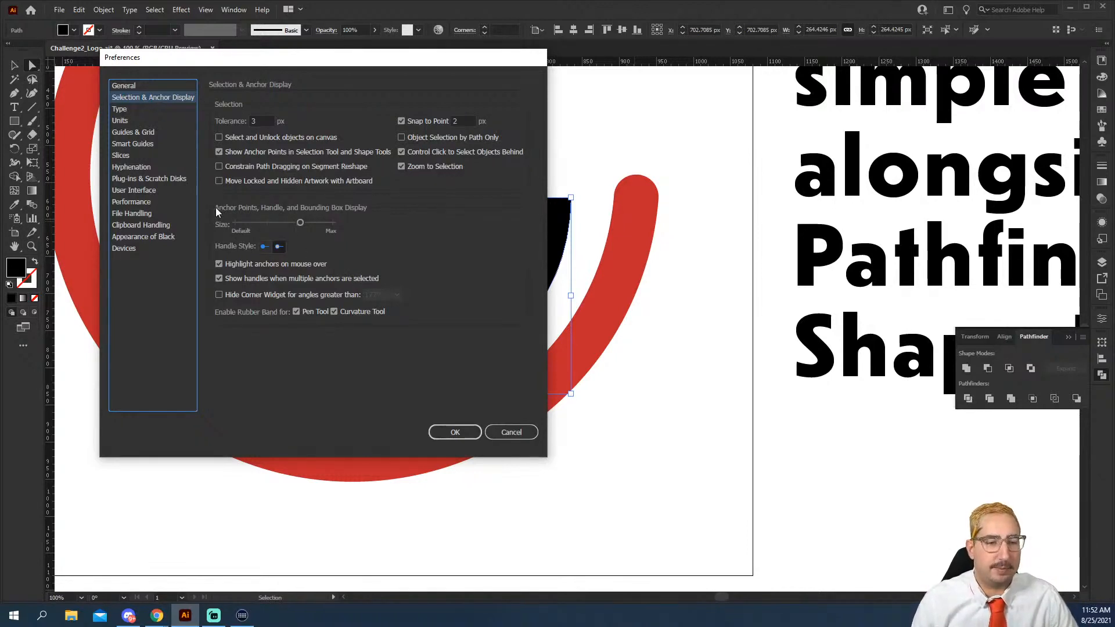
left_click(455, 432)
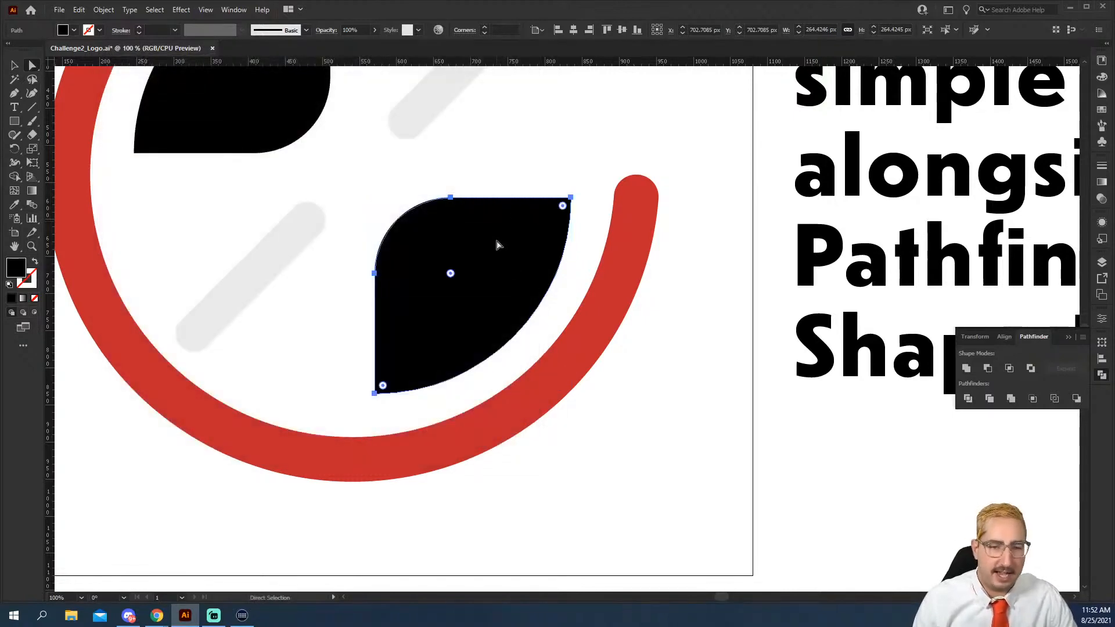
Step: Deselect the black shape and view the whole logo on its artboard
left_click(520, 192)
key("z")
left_click(573, 340, "alt")
left_click(573, 340, "alt")
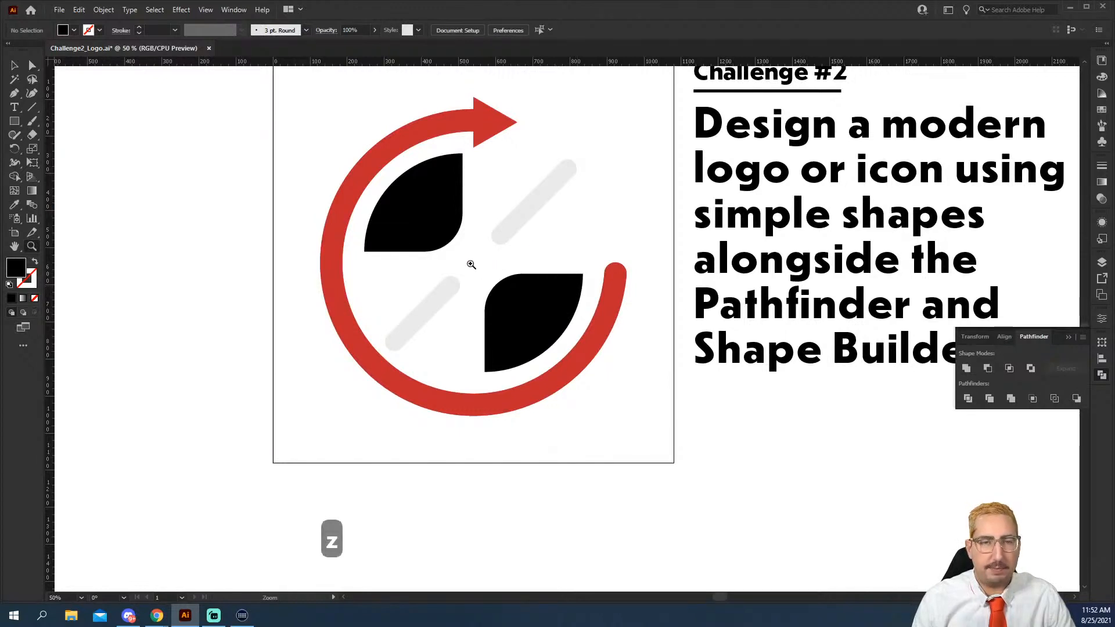
Step: Draw a circle about 59 px across at the ring's centre, fill it with the arrow ring's red and deselect it
key("l")
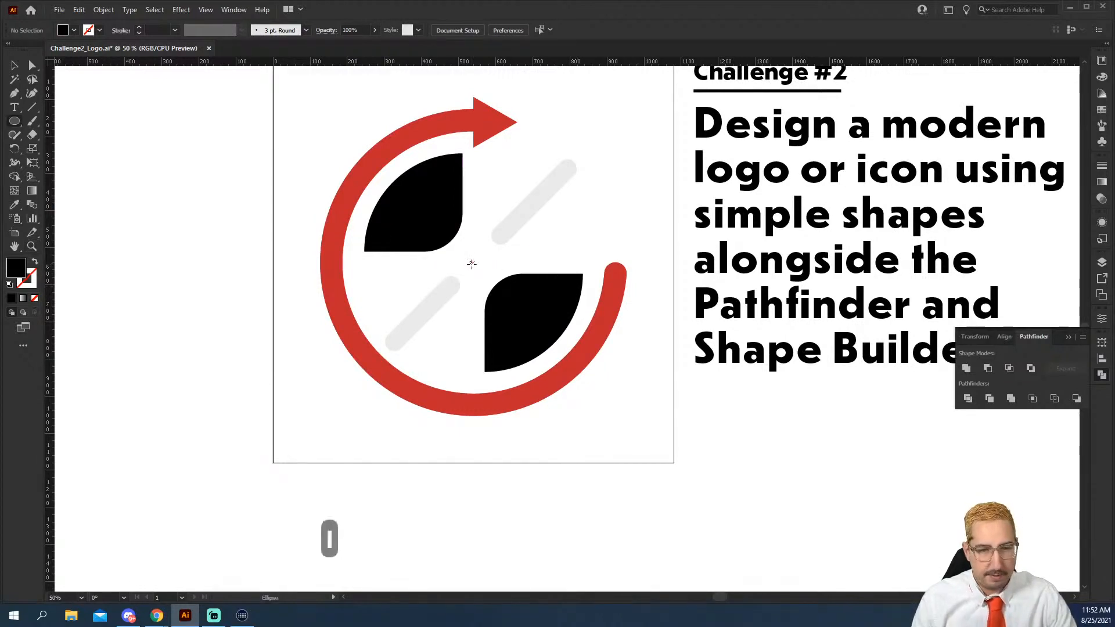
left_click_drag(473, 262, 464, 251)
key("i")
left_click(483, 132)
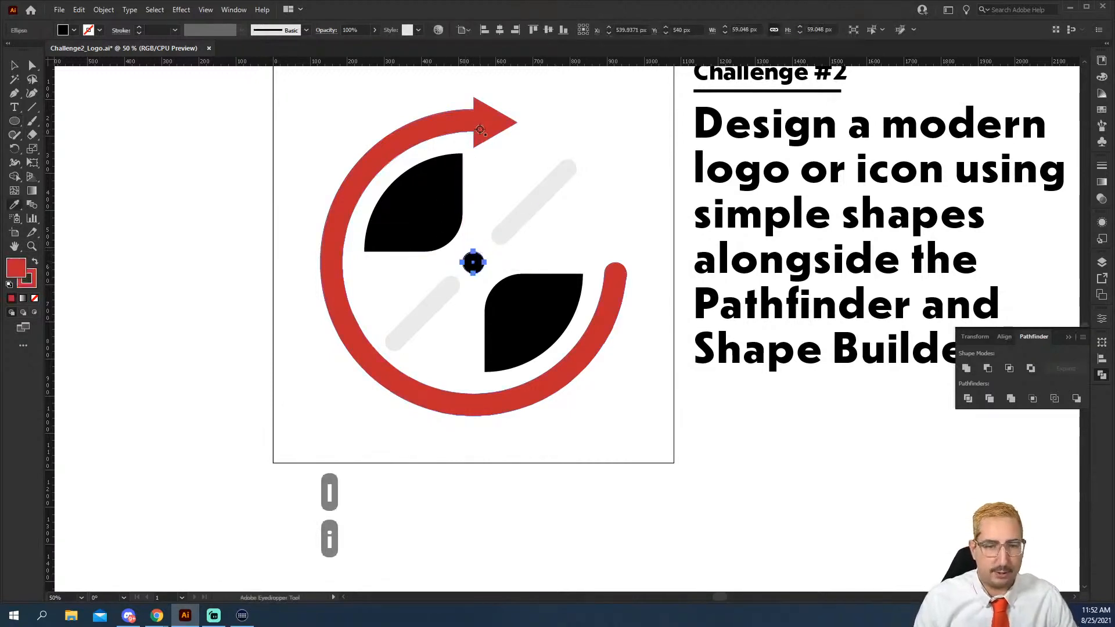
key("v")
left_click(583, 151)
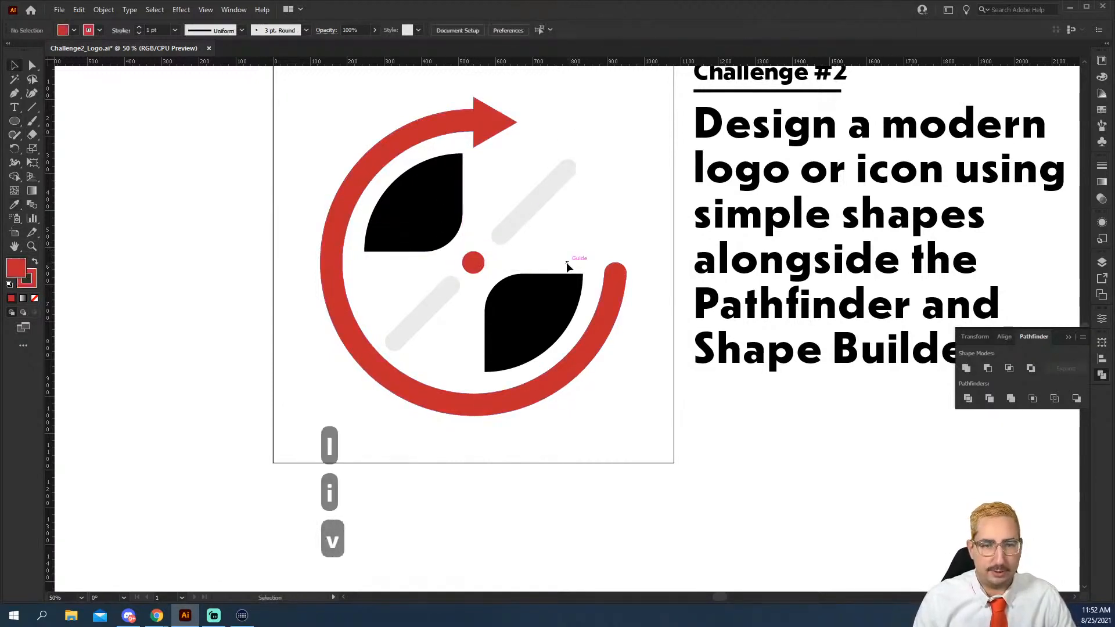
Step: Draw a red 1080 by 1080 px square covering the whole artboard and send it to the back
key("z")
left_click(545, 291, "alt")
left_click_drag(607, 313, 516, 256)
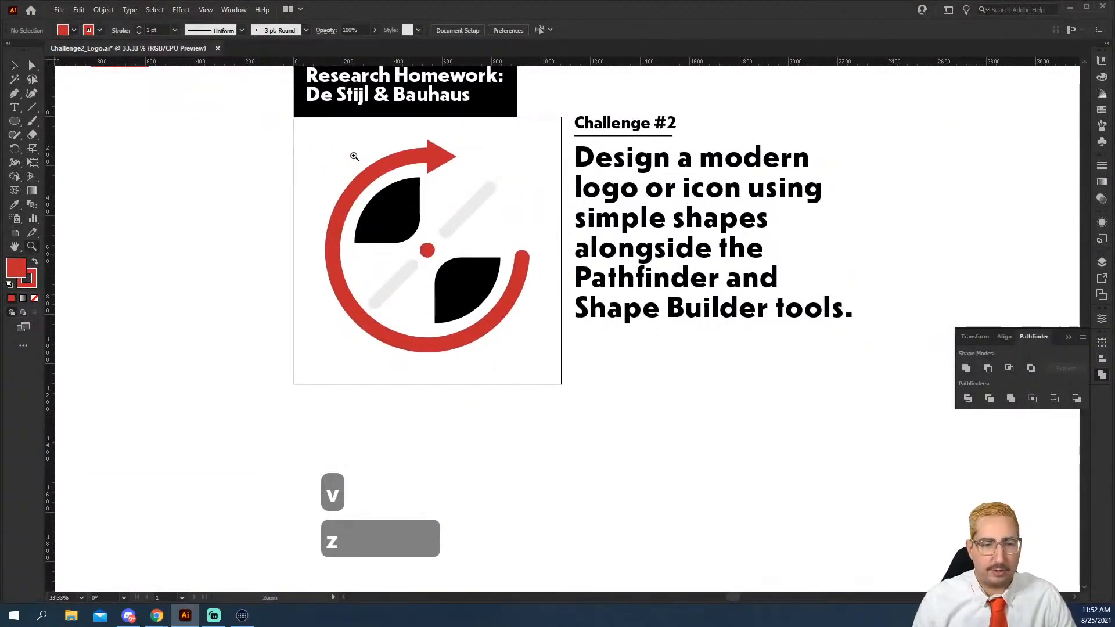
key("m")
left_click_drag(298, 123, 562, 384)
key("ctrl+shift+bracketleft")
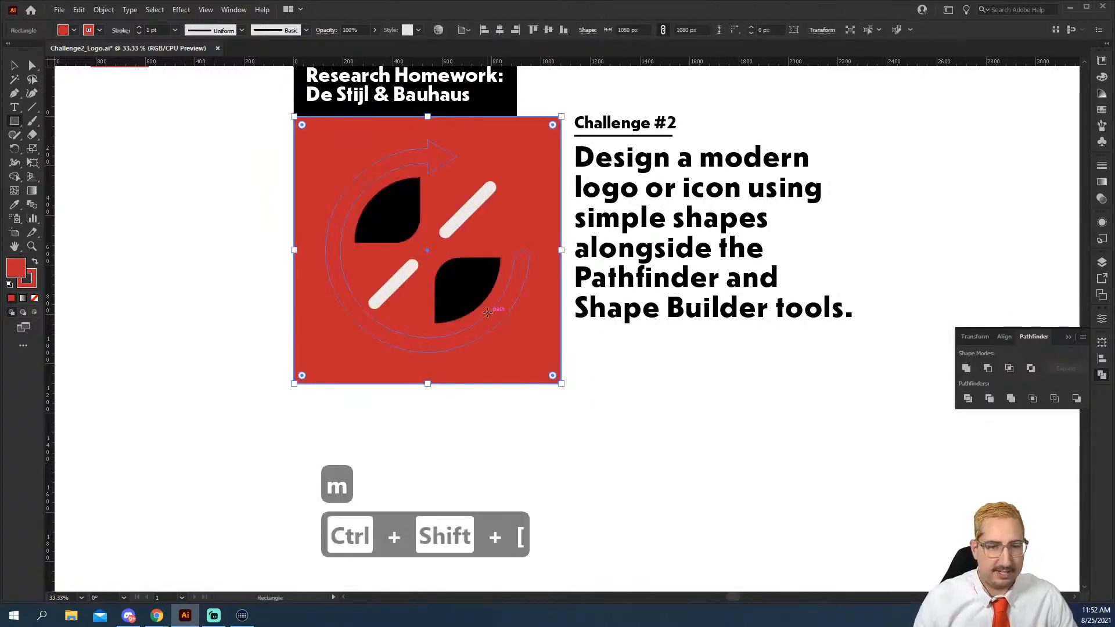
Step: Recolour the arrow-tipped ring with the light gray sampled from the palette square above the artboard
key("v")
left_click(438, 162)
scroll(500, 232, "up", 6)
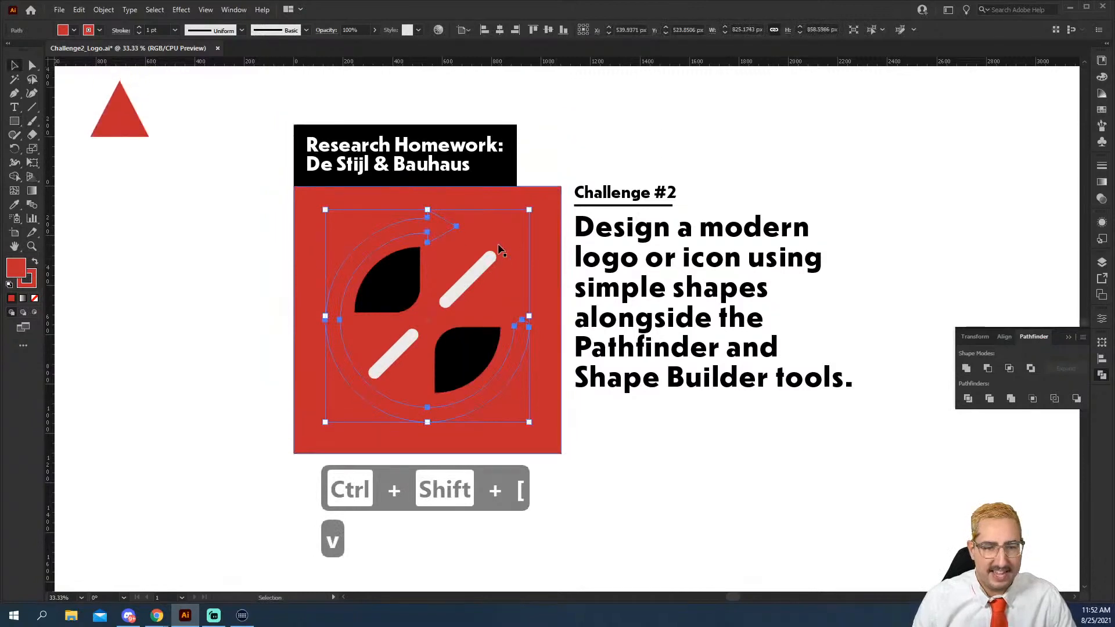
key("i")
left_click(662, 118)
key("v")
left_click(570, 215)
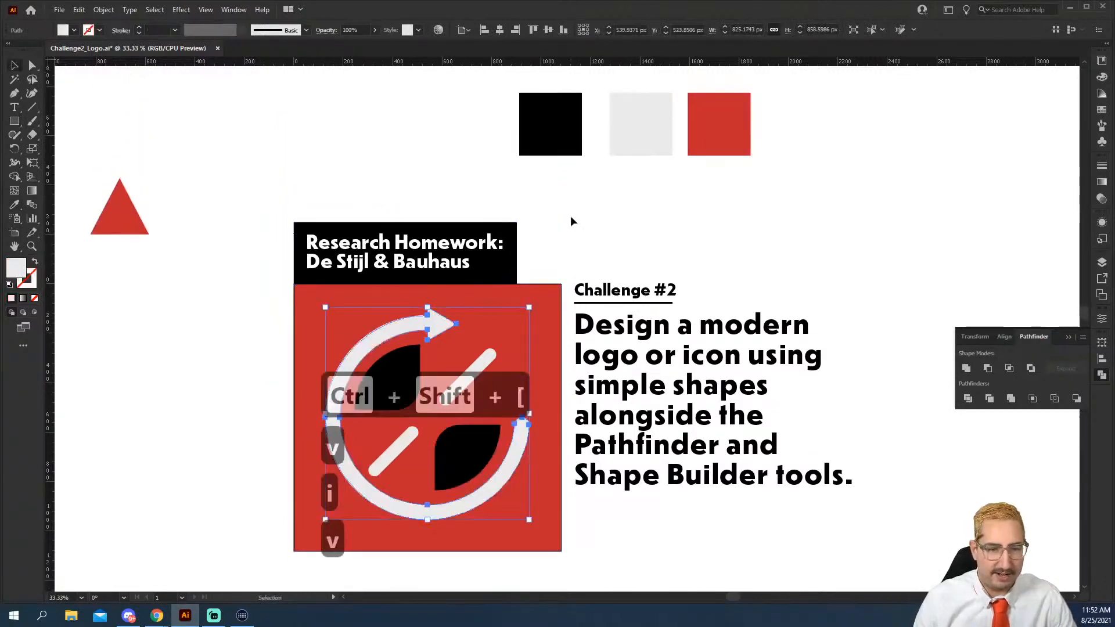
Step: Recolour the small centre dot with the ring's light gray and deselect it
scroll(570, 216, "down", 5)
left_click(428, 279)
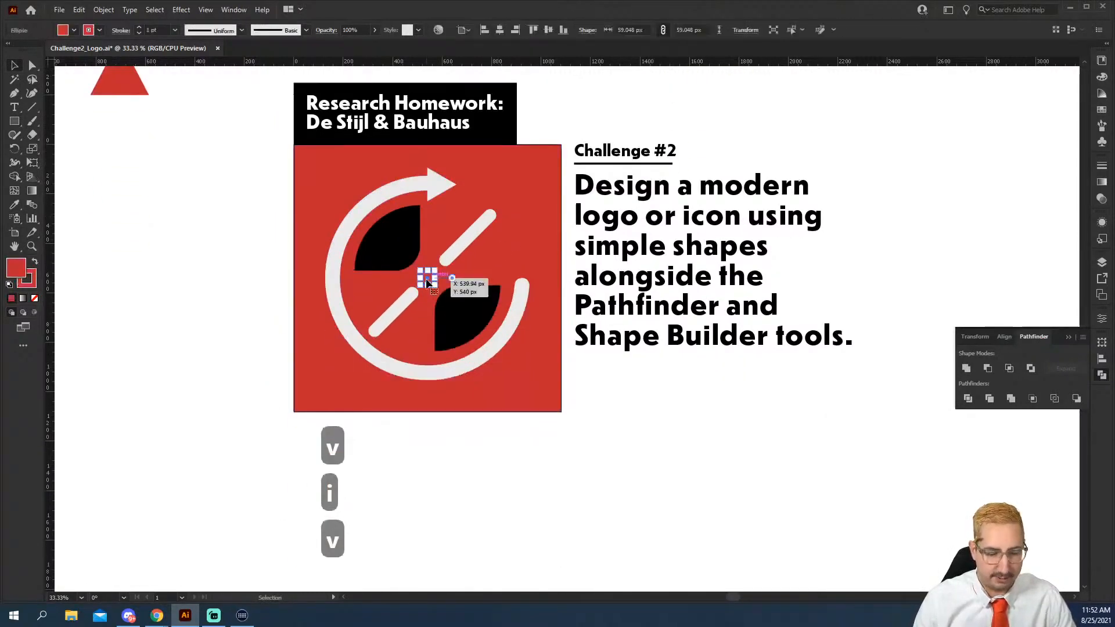
key("i")
left_click(418, 187)
key("v")
left_click(570, 110)
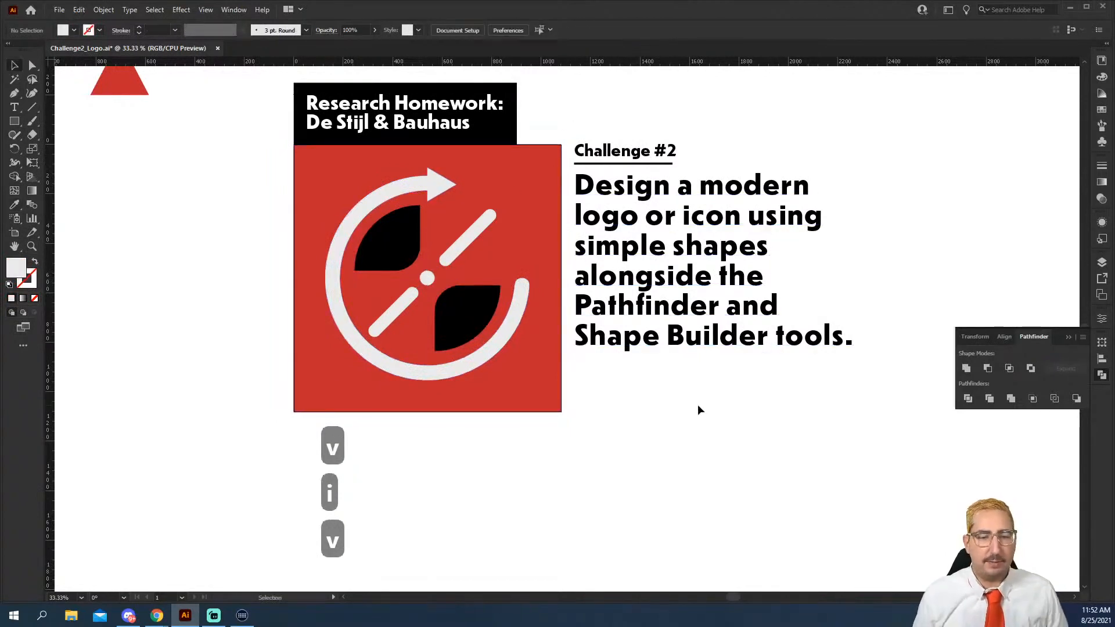
Step: Try rounding the arrowhead's three outer corners together with the corner widgets and view the logo
key("z")
left_click(432, 185)
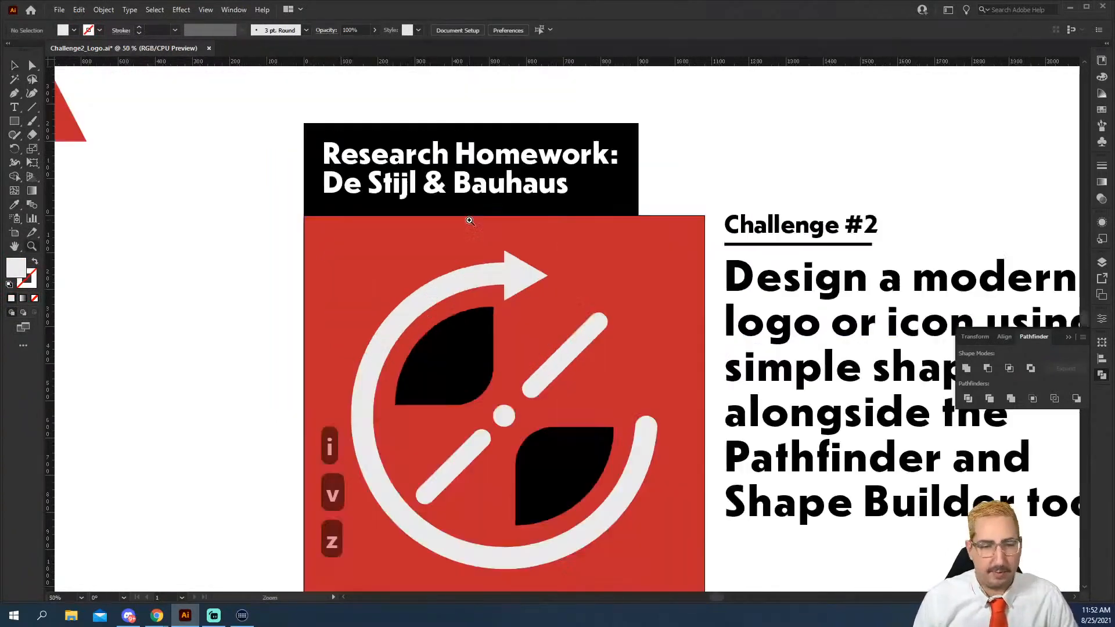
left_click(431, 187)
left_click(430, 190)
key("a")
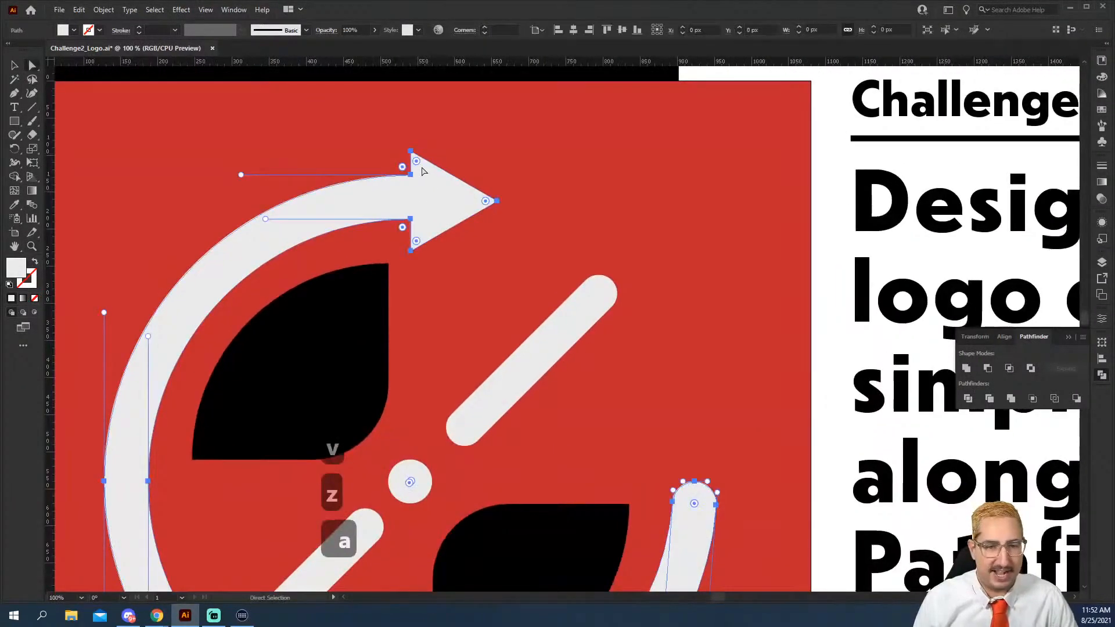
left_click(410, 151)
left_click(411, 250, "shift")
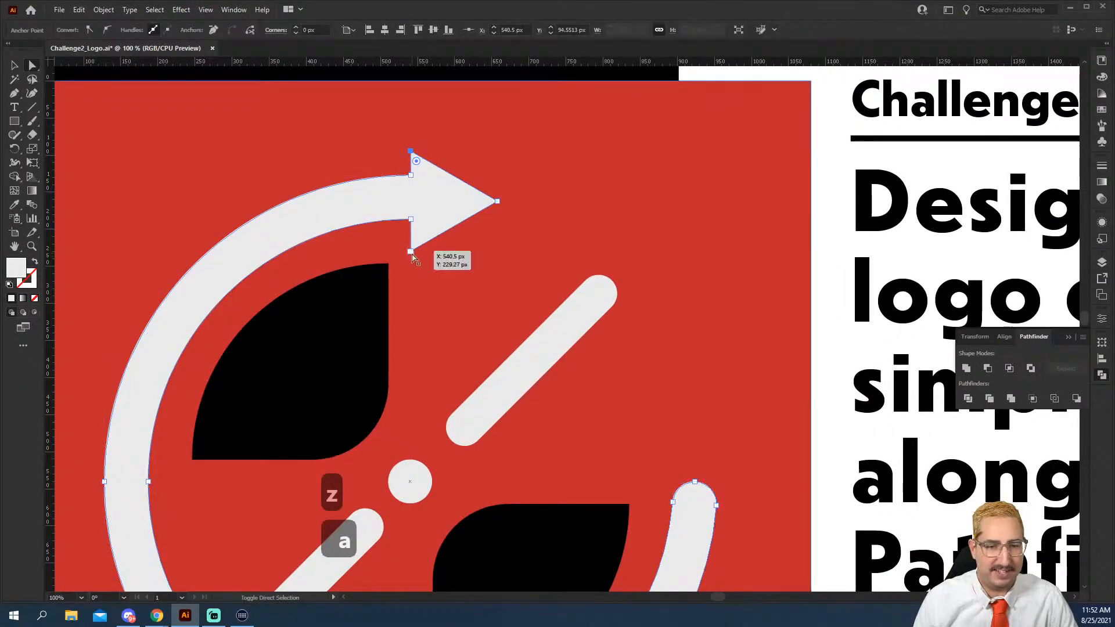
left_click(497, 201, "shift")
left_click_drag(482, 202, 440, 206)
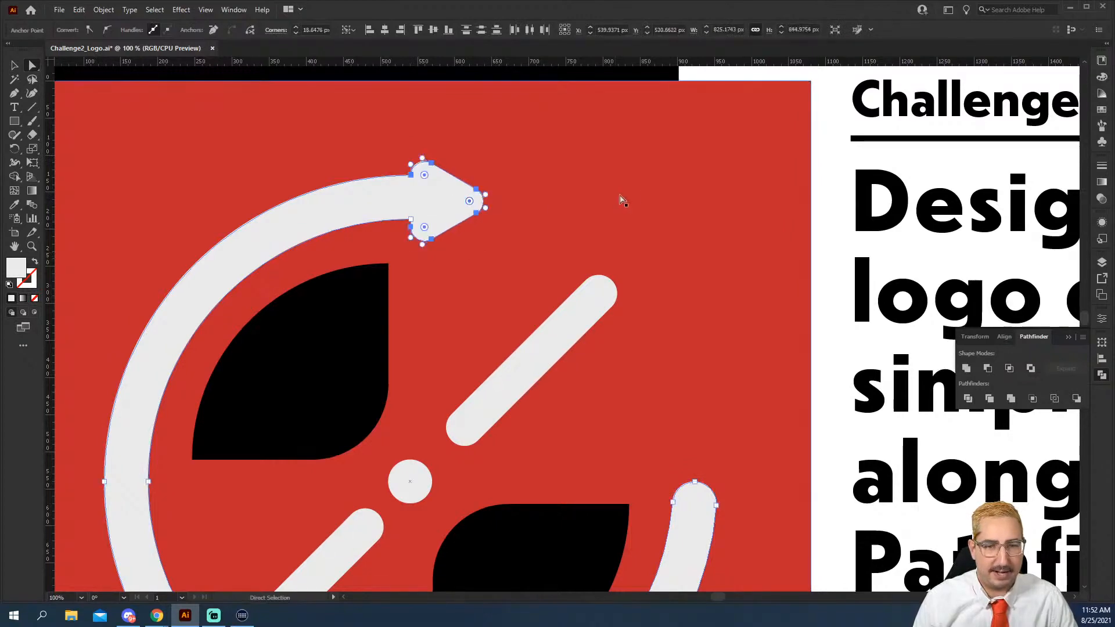
left_click(796, 190)
key("z")
left_click(561, 327, "alt")
left_click(562, 327, "alt")
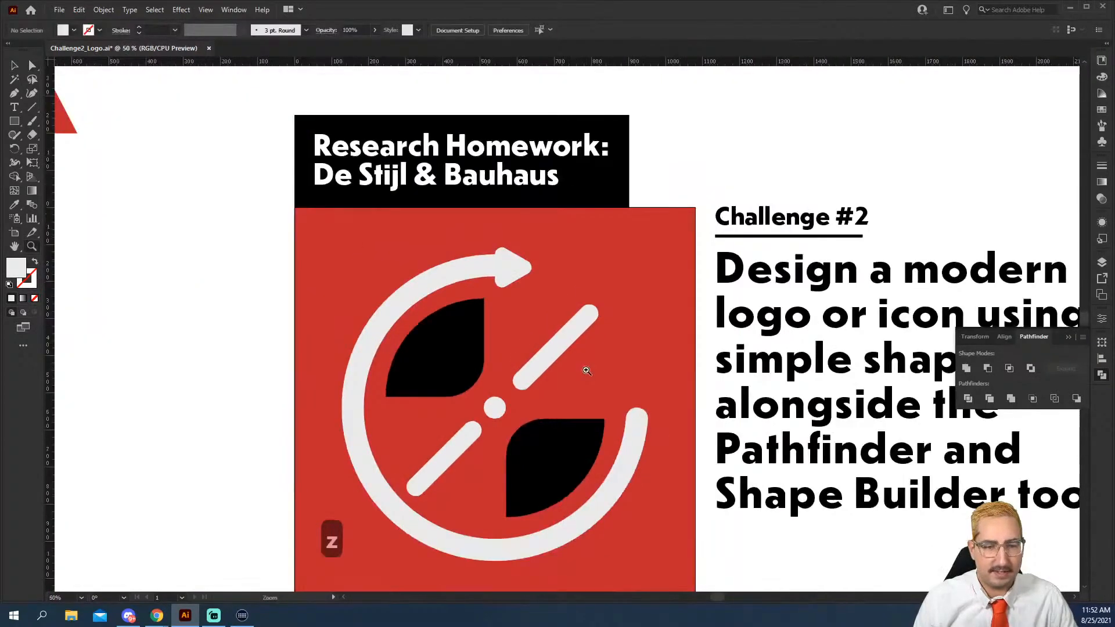
Step: Undo the arrowhead's corner rounding and deselect the ring
key("ctrl+z")
left_click(688, 167)
left_click(575, 408, "alt")
left_click(577, 405, "alt")
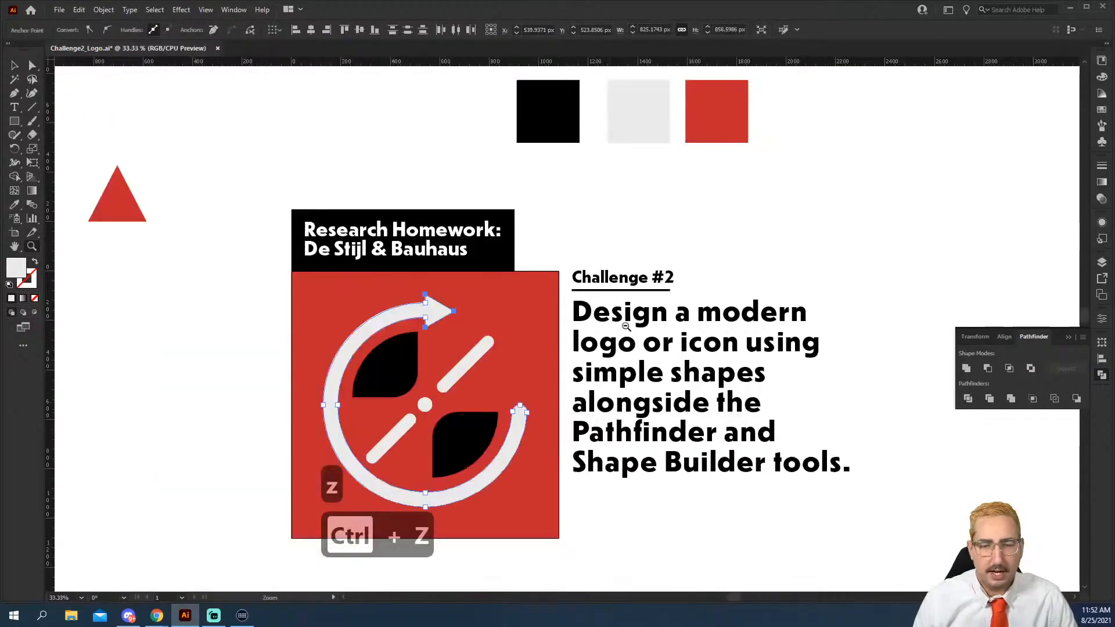
key("v")
left_click(581, 393)
left_click_drag(590, 367, 600, 259)
left_click_drag(611, 267, 596, 296)
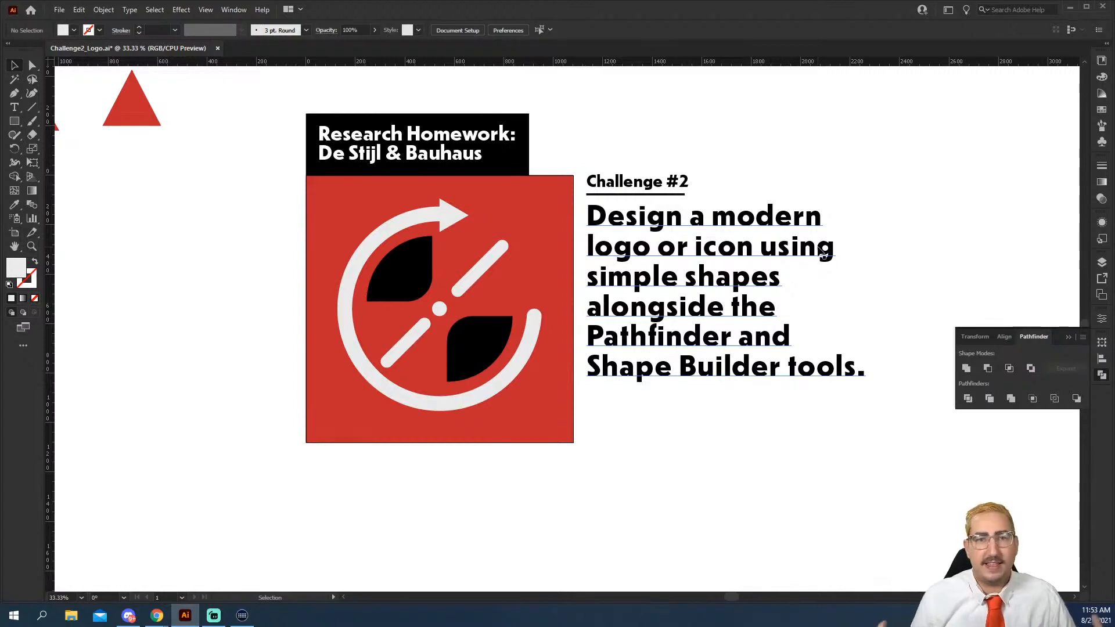
Step: Build a staggered two-by-two grid of 312 px high rectangles beside the artboard, about 207 and 143 px wide above, 85 and 265 px below
left_click(17, 122)
left_click_drag(120, 211, 172, 288)
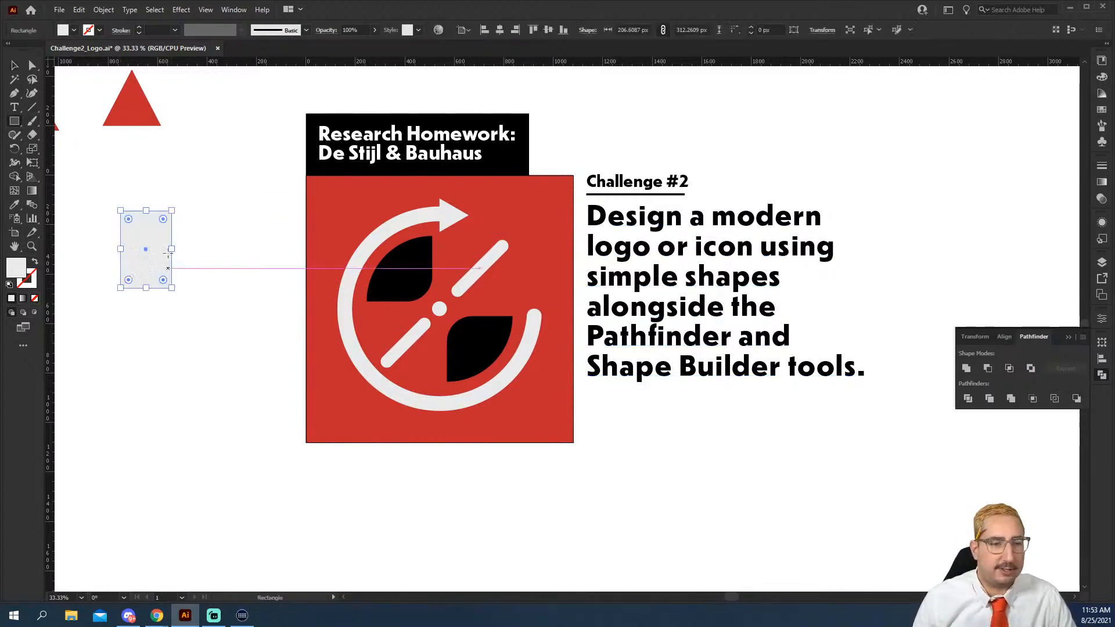
key("v")
left_click(204, 218)
mouse_move(162, 241)
left_mouse_down()
mouse_move(219, 248)
mouse_move(208, 248)
mouse_move(192, 318)
mouse_move(141, 326)
mouse_move(154, 308)
mouse_move(170, 326)
mouse_move(129, 327)
left_mouse_up()
key("ctrl+z")
left_click_drag(130, 327, 141, 327)
Step: Give all four grid rectangles no fill and a black outline 10 pt thick
left_click_drag(103, 259, 198, 340)
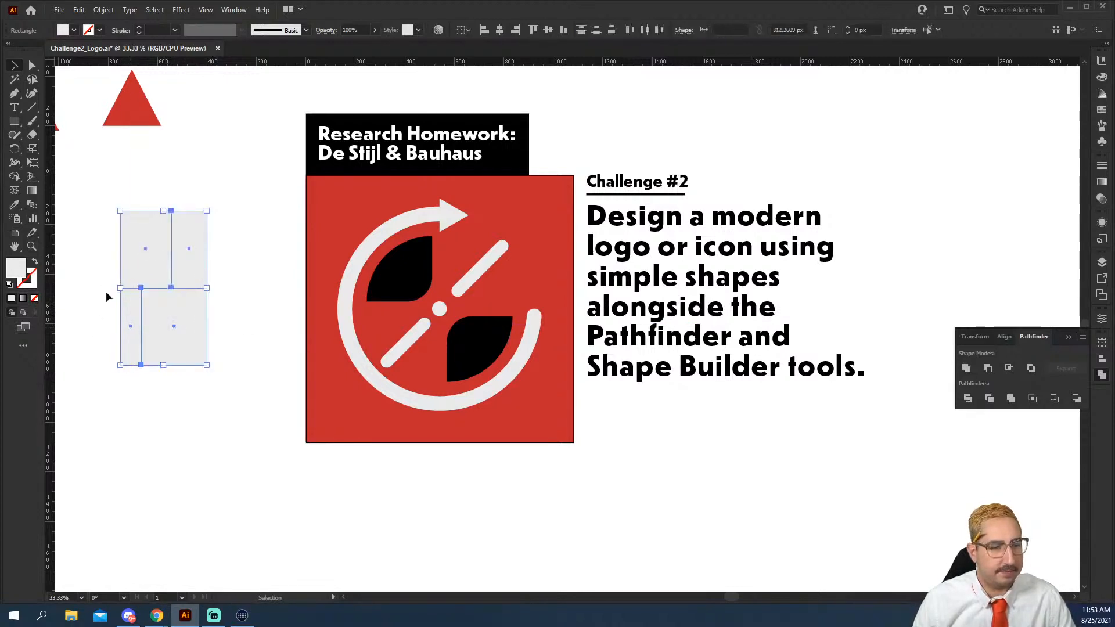
key("i")
left_click(401, 270)
key("shift+x")
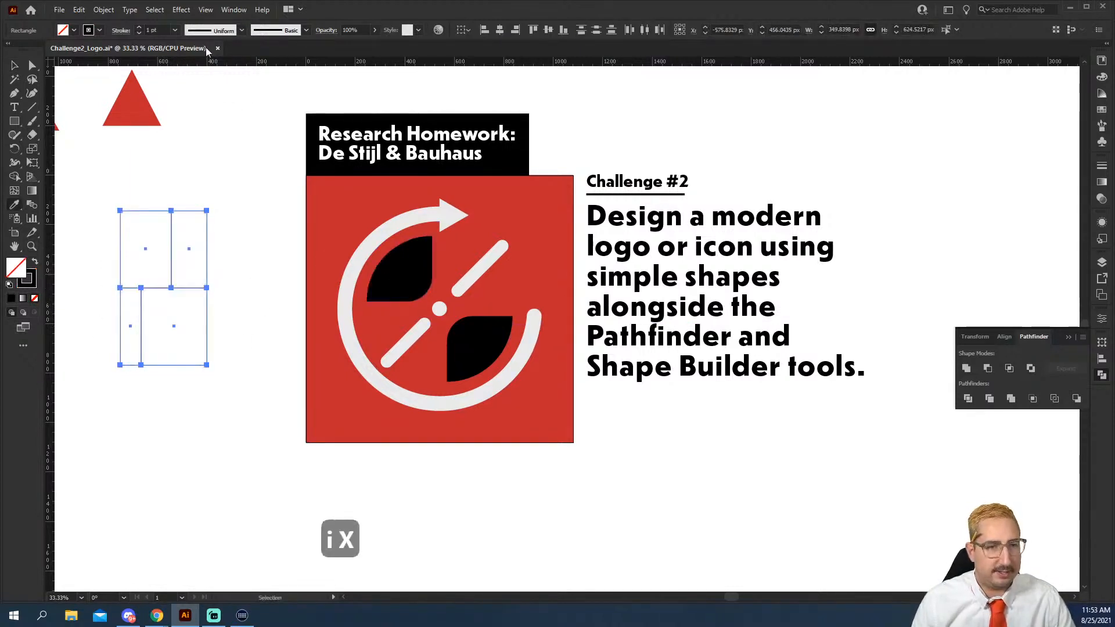
left_click(156, 29)
key("shift+Up")
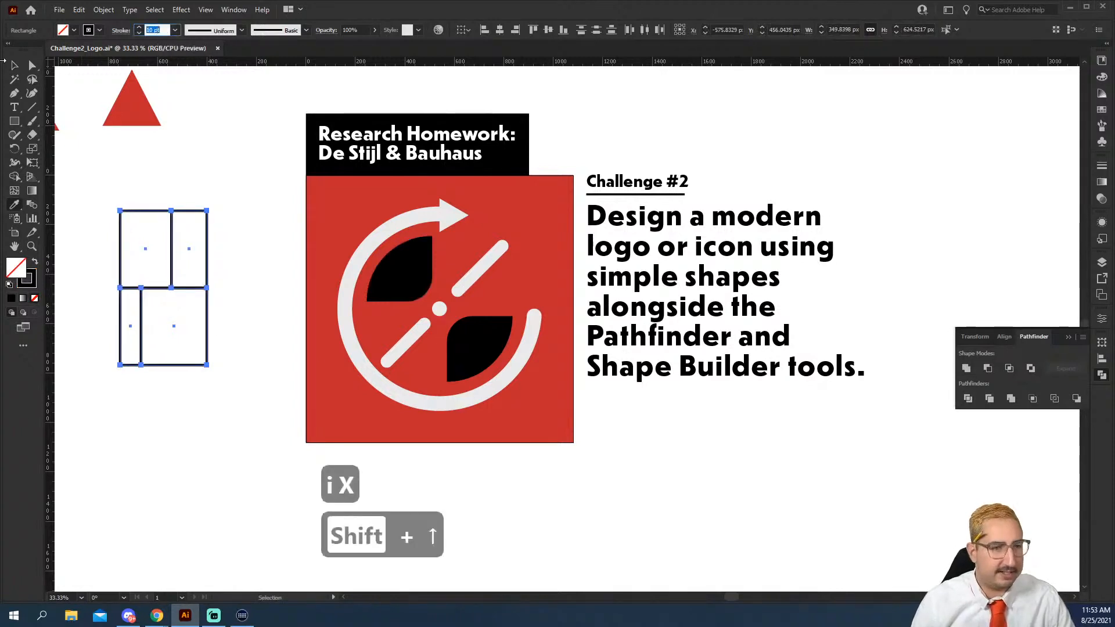
Step: Fill the grid's upper-left rectangle with light gray and its upper-right rectangle with red from the swatches
left_click(14, 65)
left_click(134, 233)
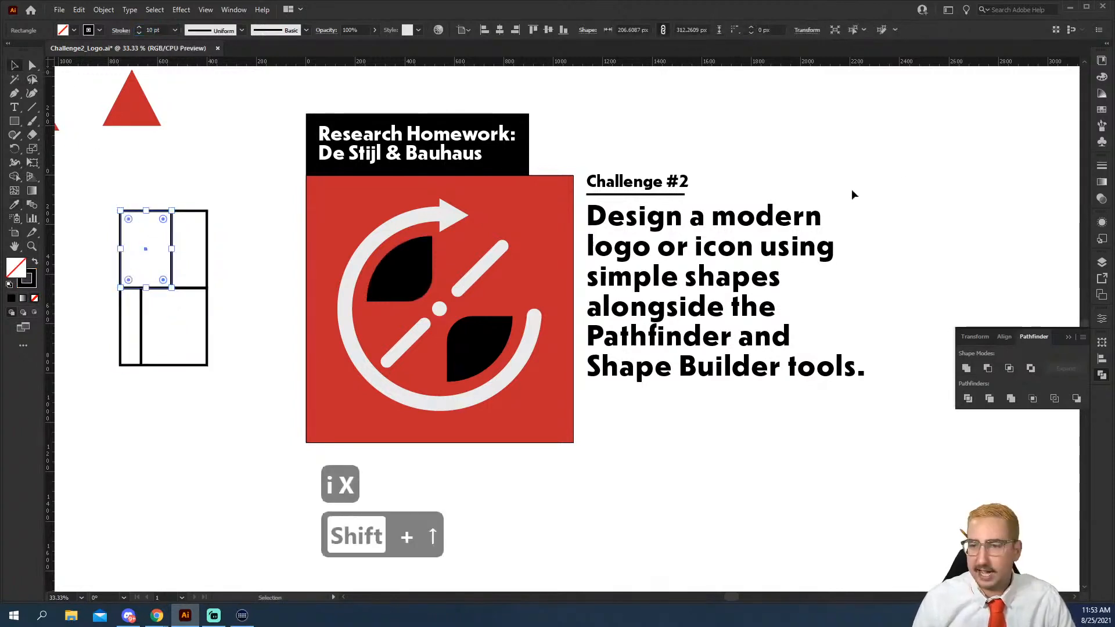
left_click(1102, 110)
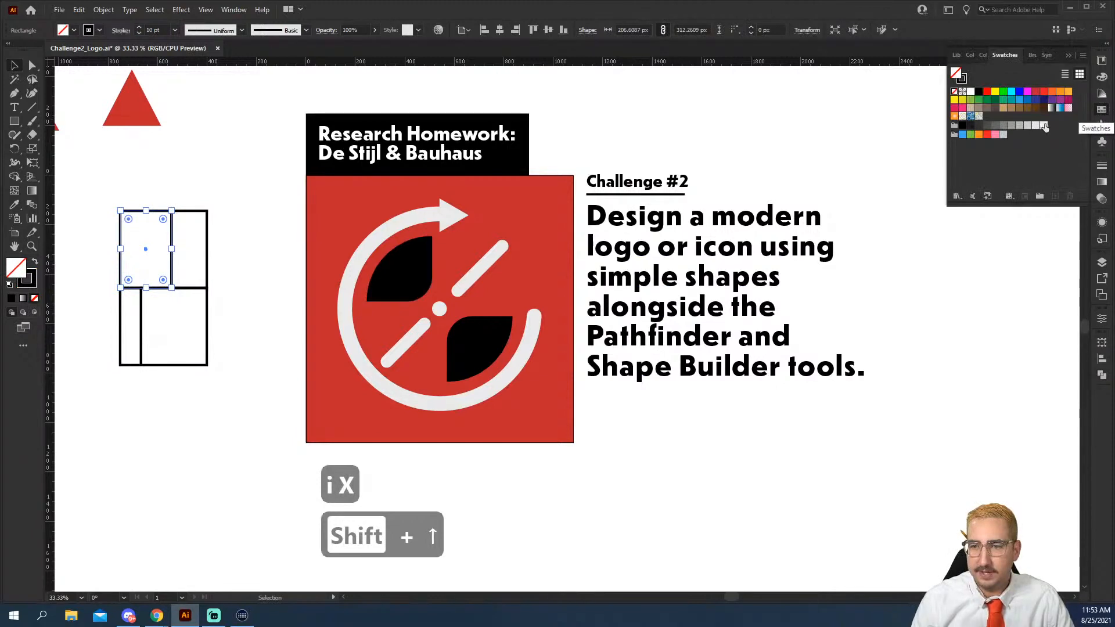
left_click(1035, 126)
left_click(190, 247)
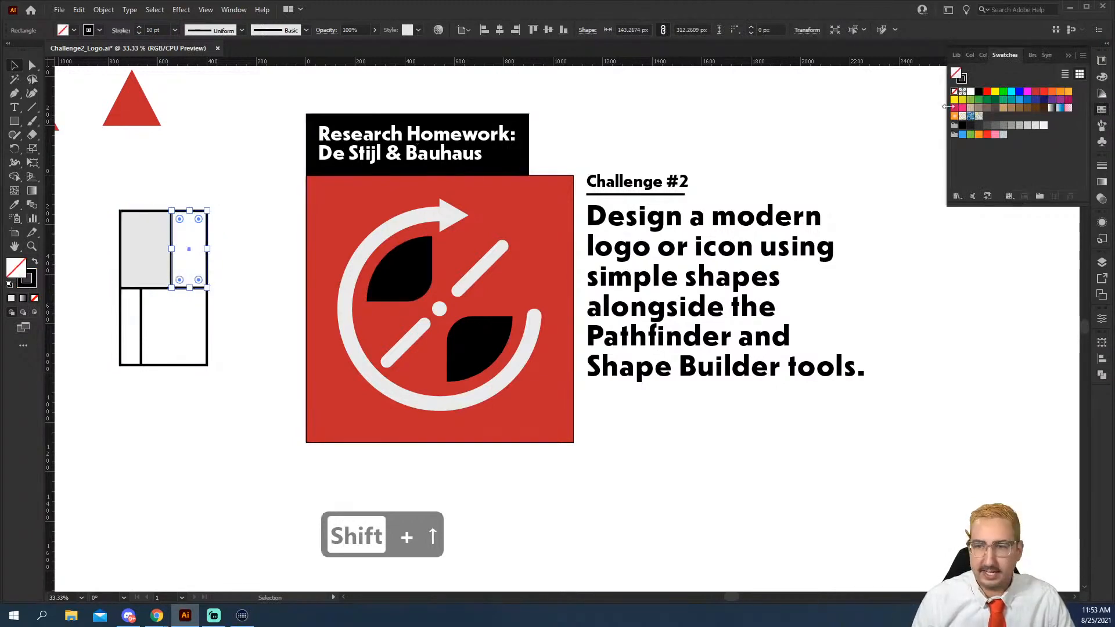
left_click(987, 92)
Step: Fill the grid's lower-right rectangle with yellow and its lower-left one with blue, and deselect the grid
left_click(208, 323)
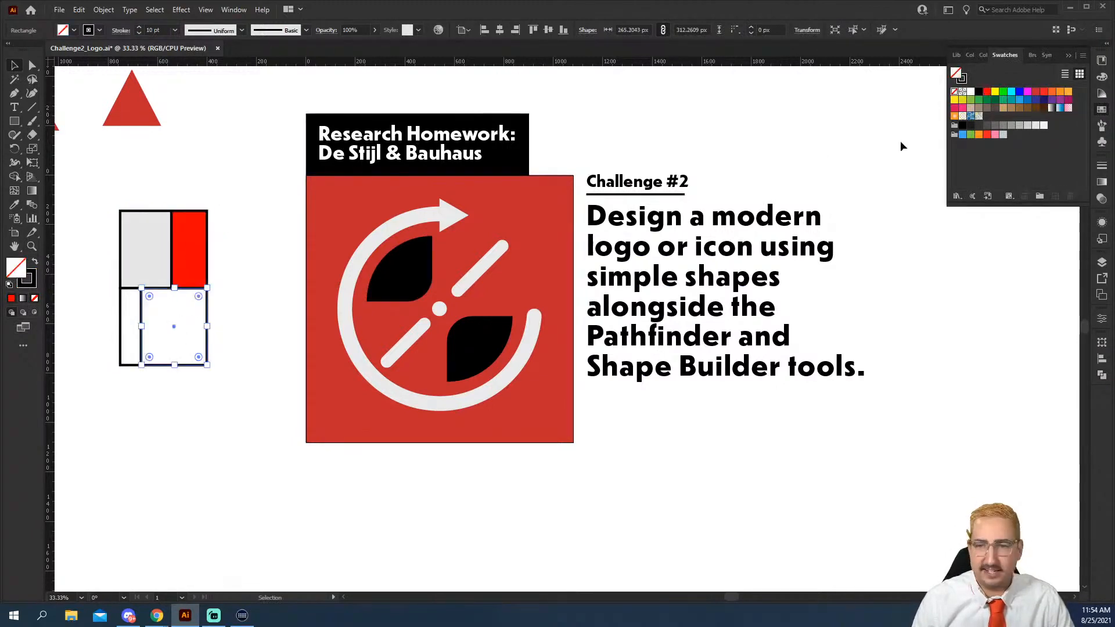
left_click(996, 94)
left_click(130, 326)
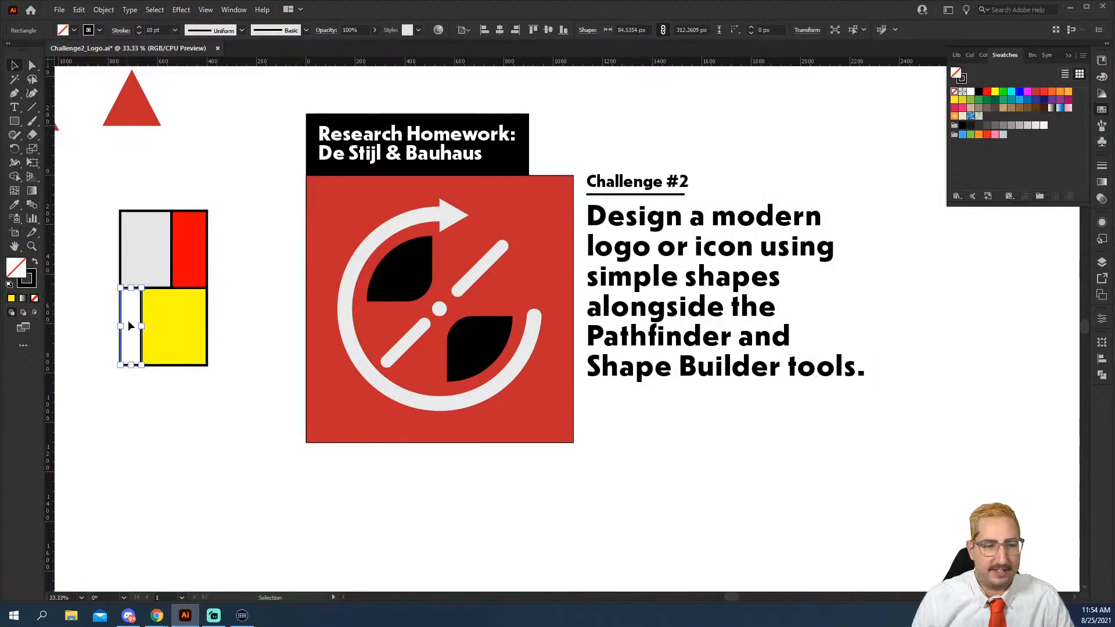
left_click(1021, 100)
left_click(228, 184)
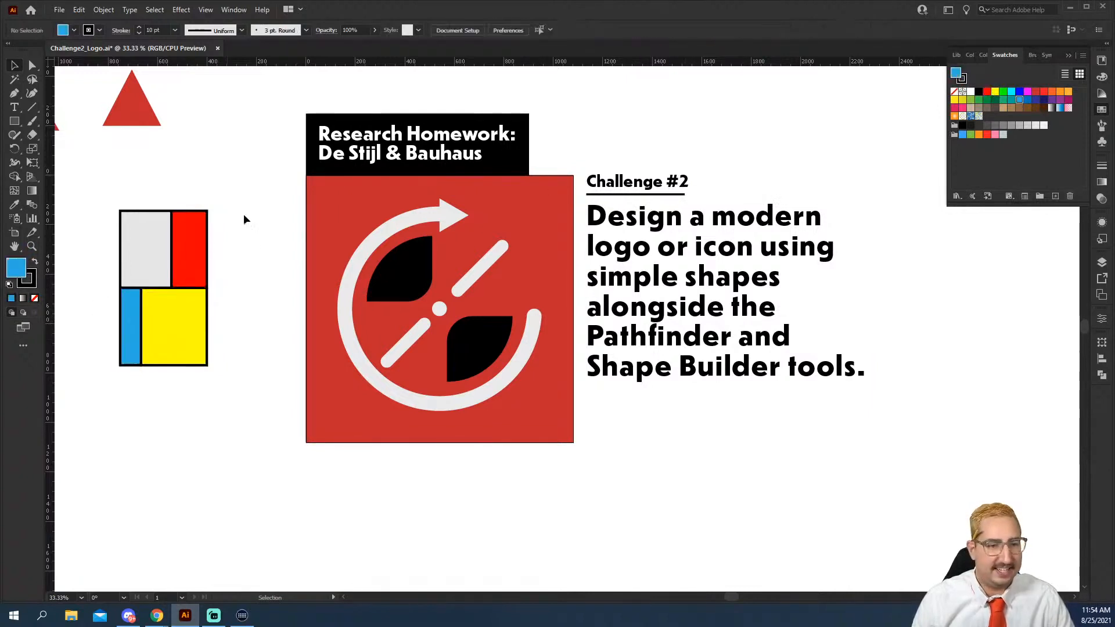